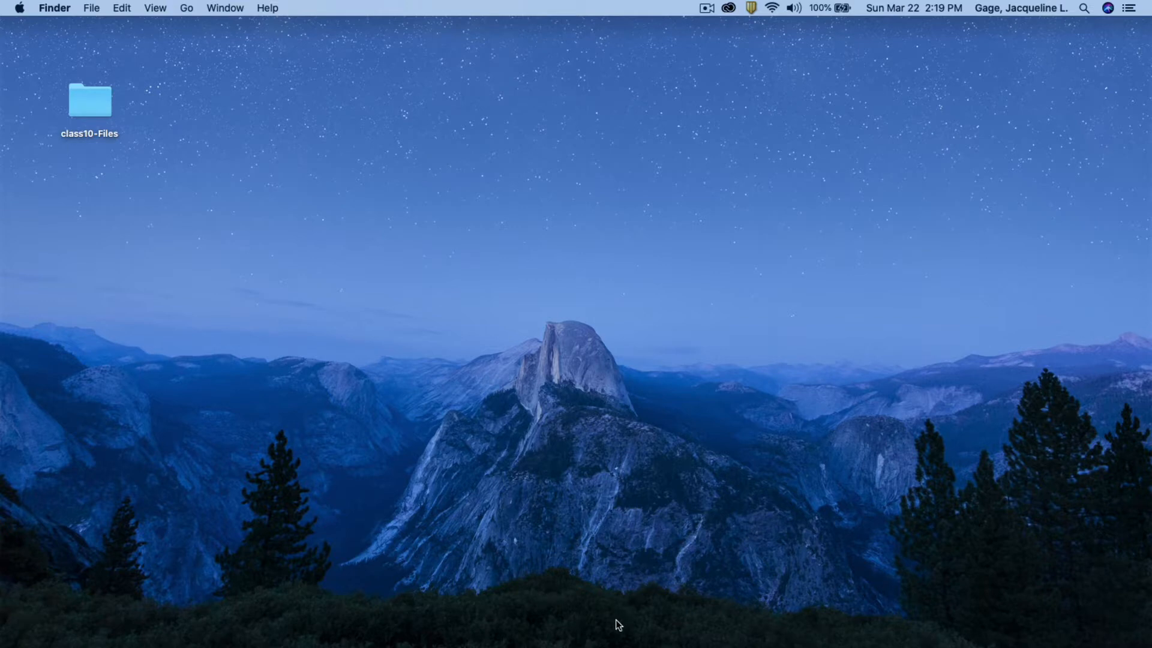
Step: Switch to InDesign and start a new print document from the Letter preset with inches as the units
left_click(611, 630)
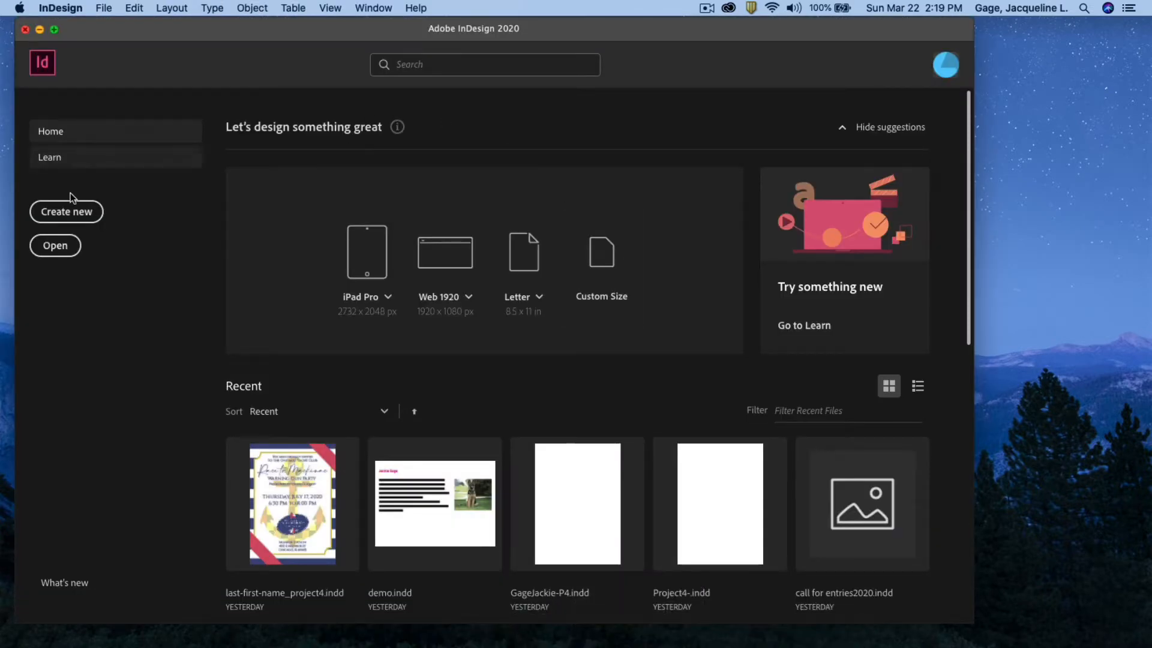
left_click(53, 211)
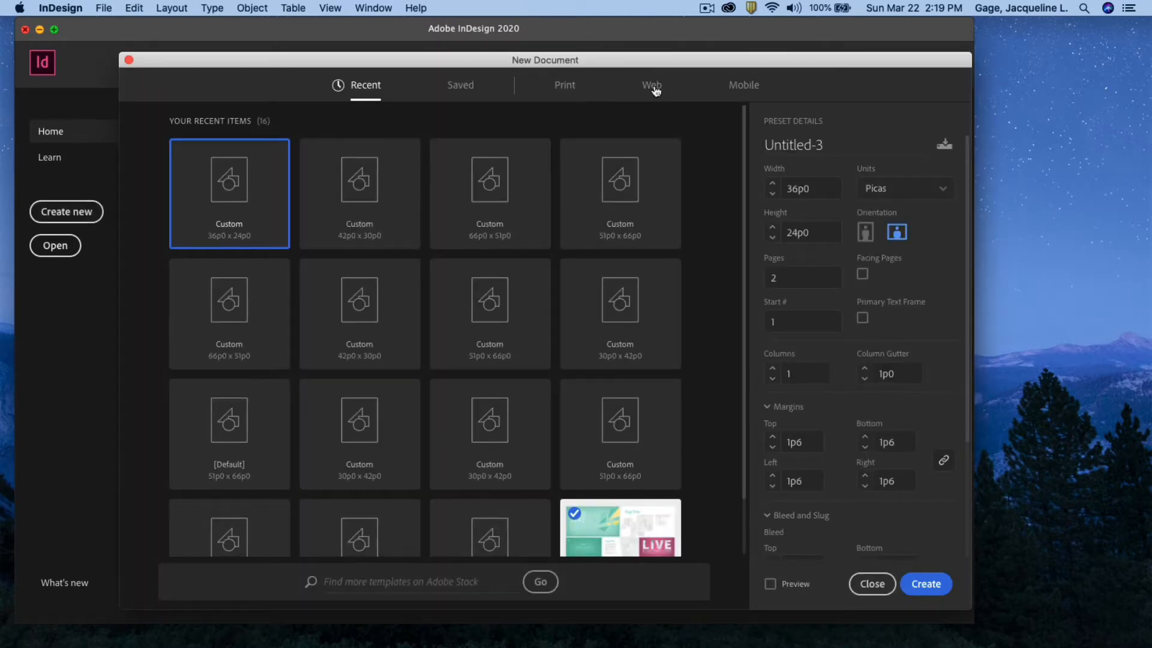
left_click(564, 84)
left_click_drag(606, 57, 563, 43)
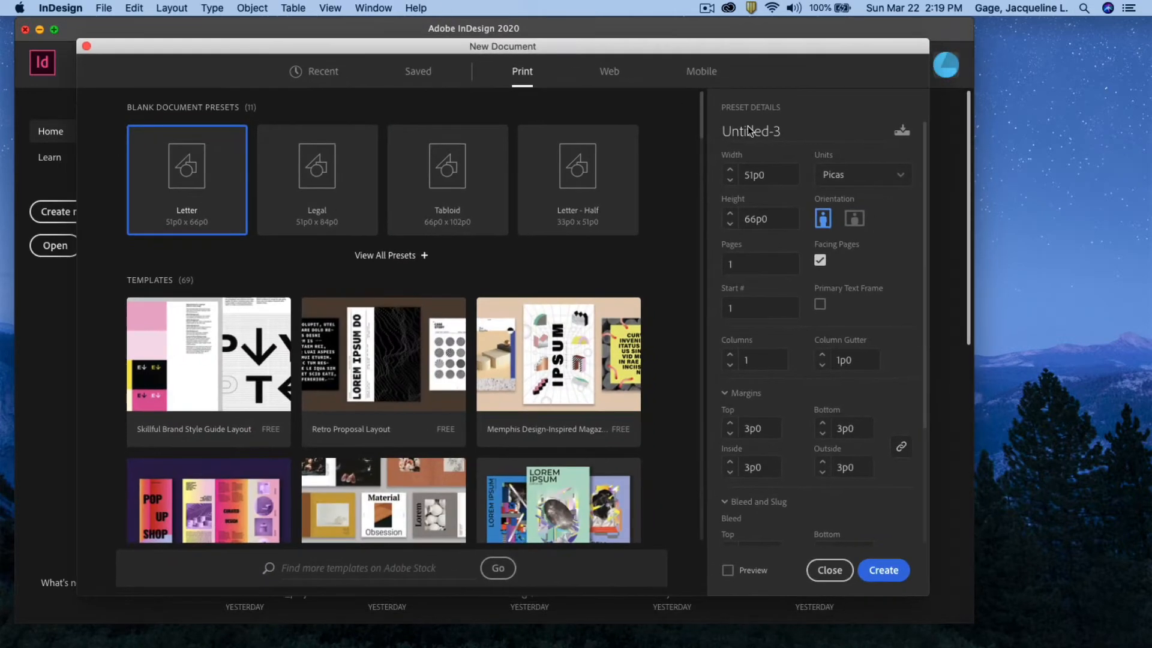
left_click(894, 180)
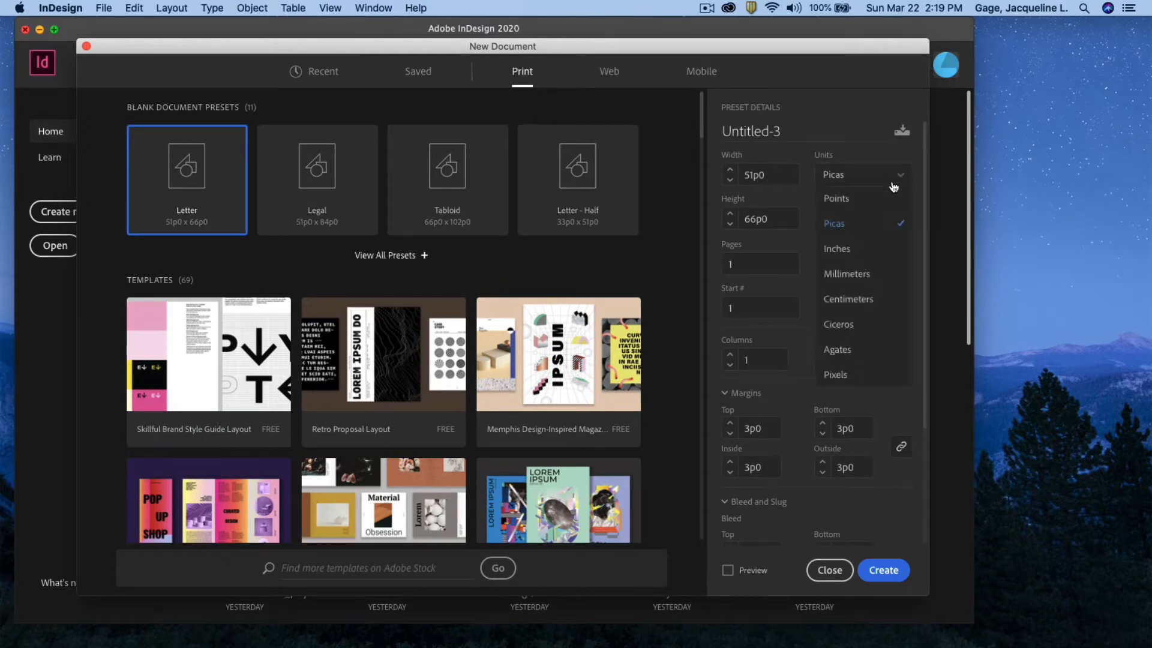
left_click(837, 249)
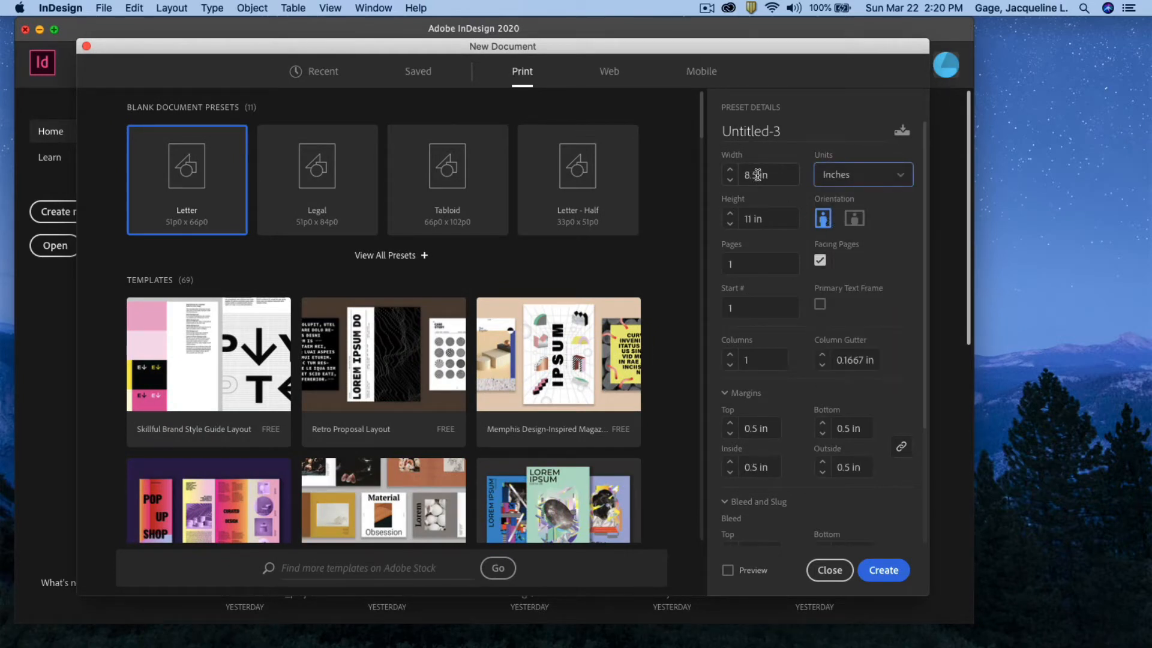
Step: Set the document to 6 in wide by 4 in high with 2 pages, and turn off facing pages
double_click(757, 174)
type("6")
key("Tab")
type("4")
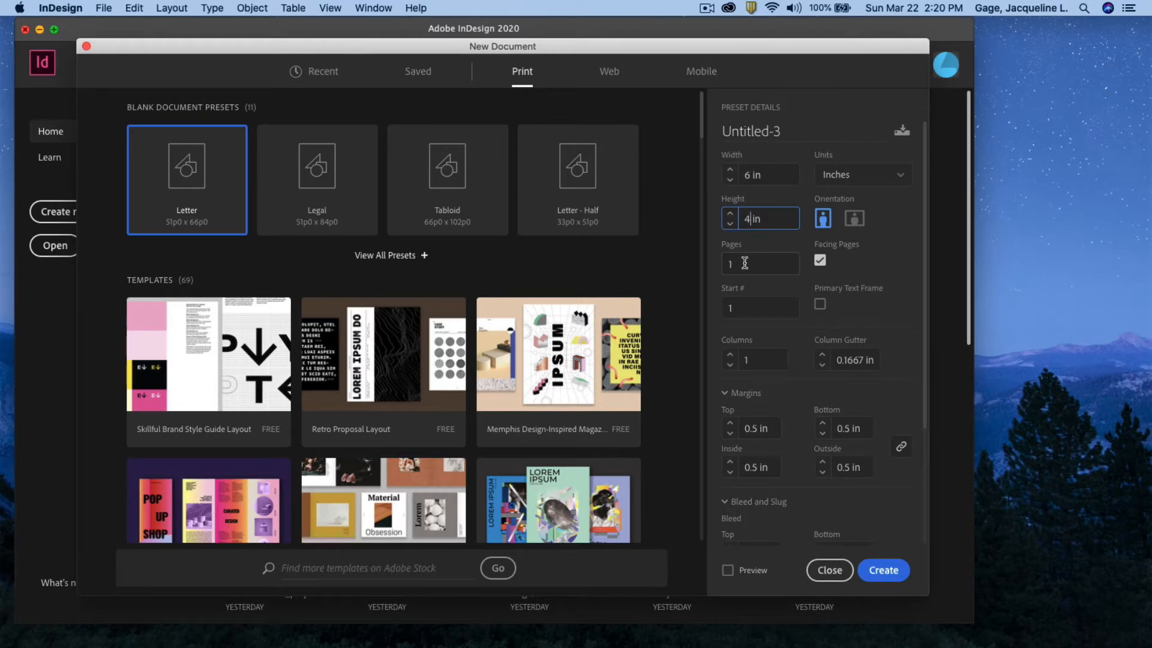
key("Tab")
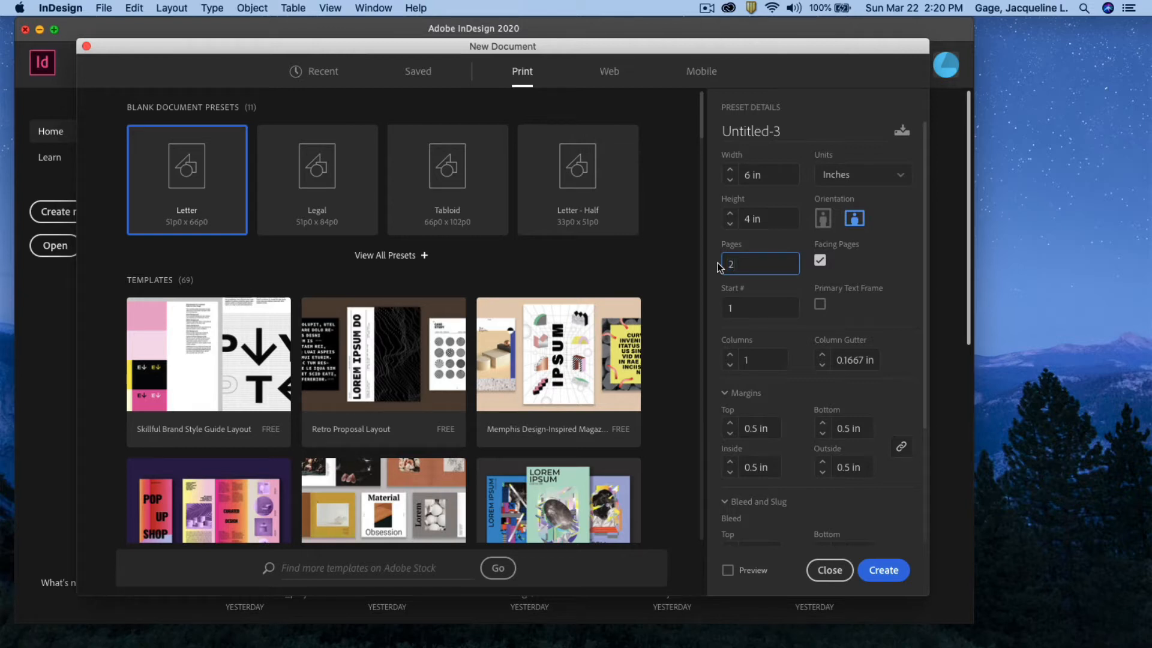
left_click(819, 260)
Step: Set all four page margins to 0.125 in
scroll(759, 336, "down", 2)
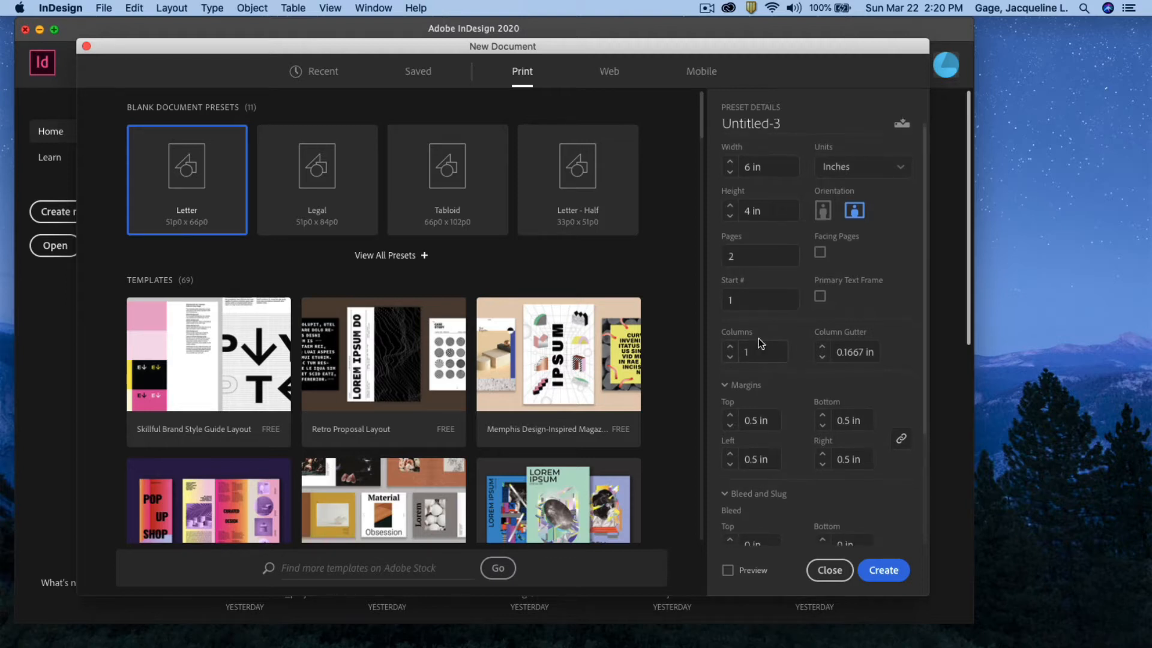
scroll(733, 355, "down", 3)
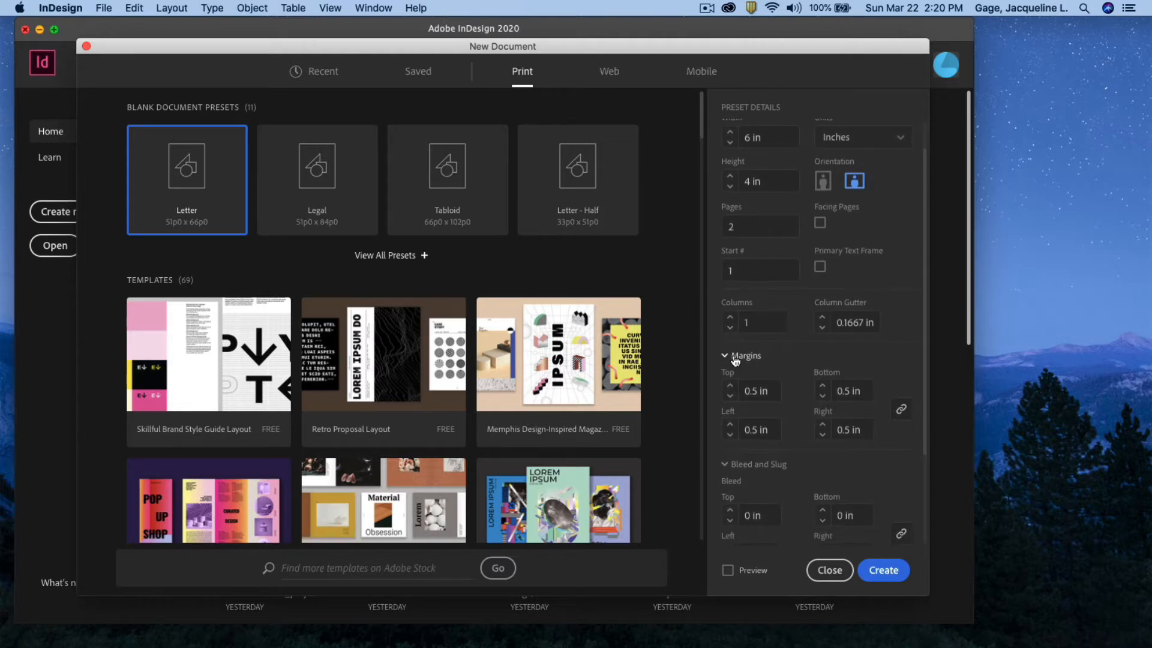
left_click(729, 396)
left_click(730, 396)
left_click(730, 397)
Step: Set the bleed to 0.125 in on all sides and create the document
scroll(783, 361, "down", 5)
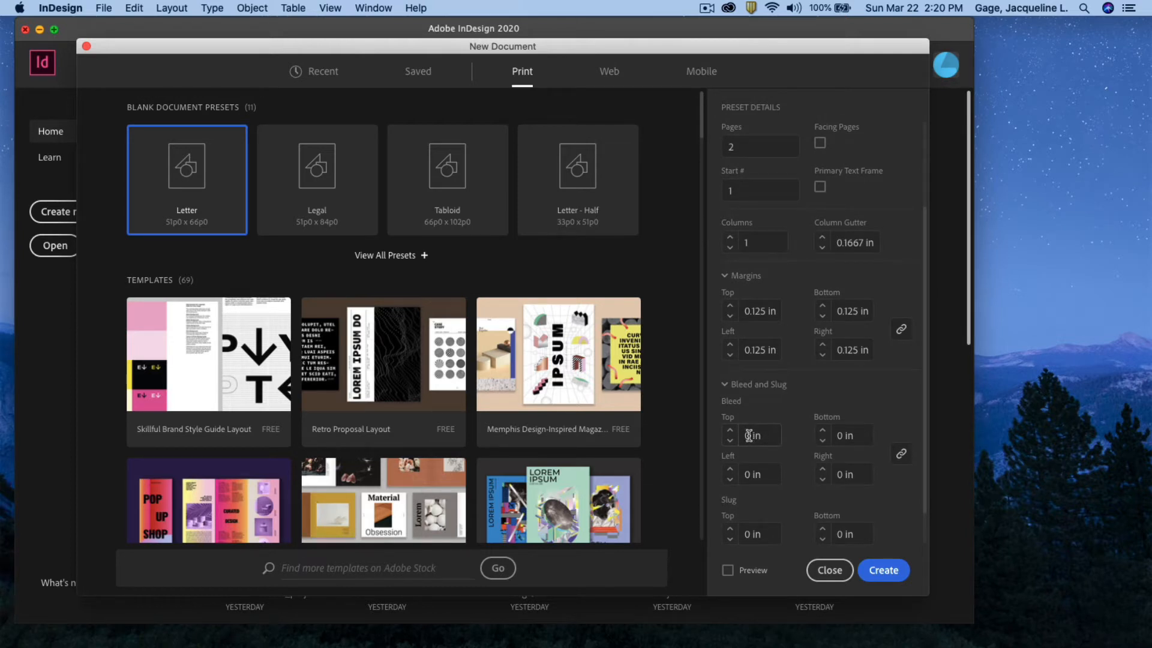
scroll(748, 435, "down", 3)
left_click(744, 396)
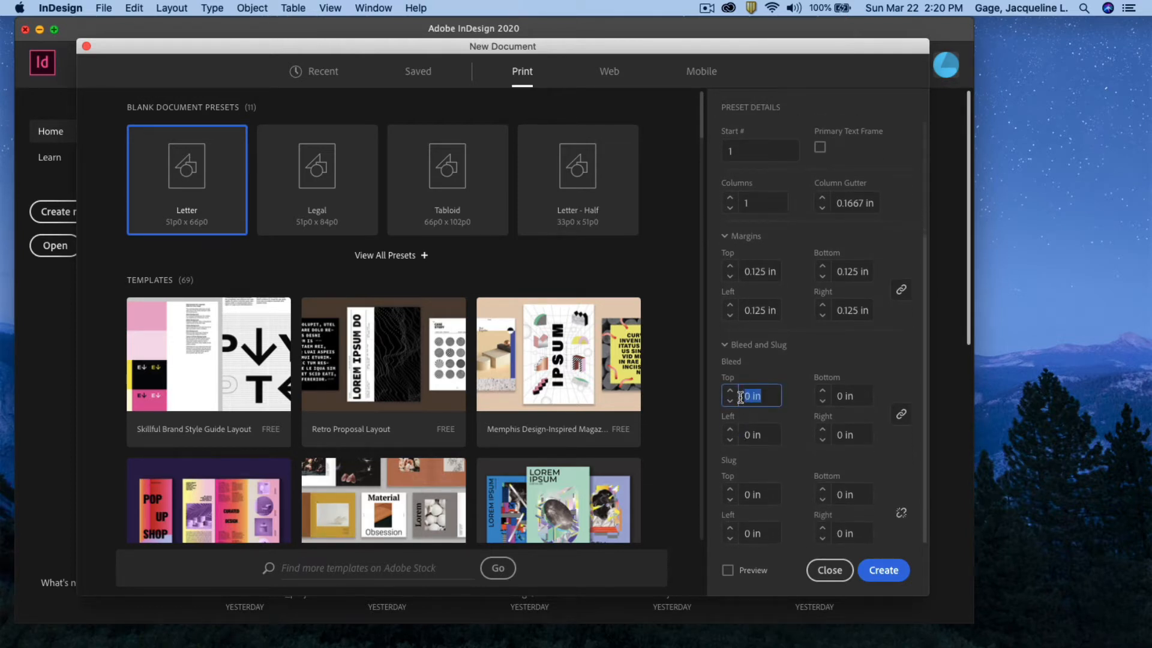
key("BackSpace")
left_click(901, 413)
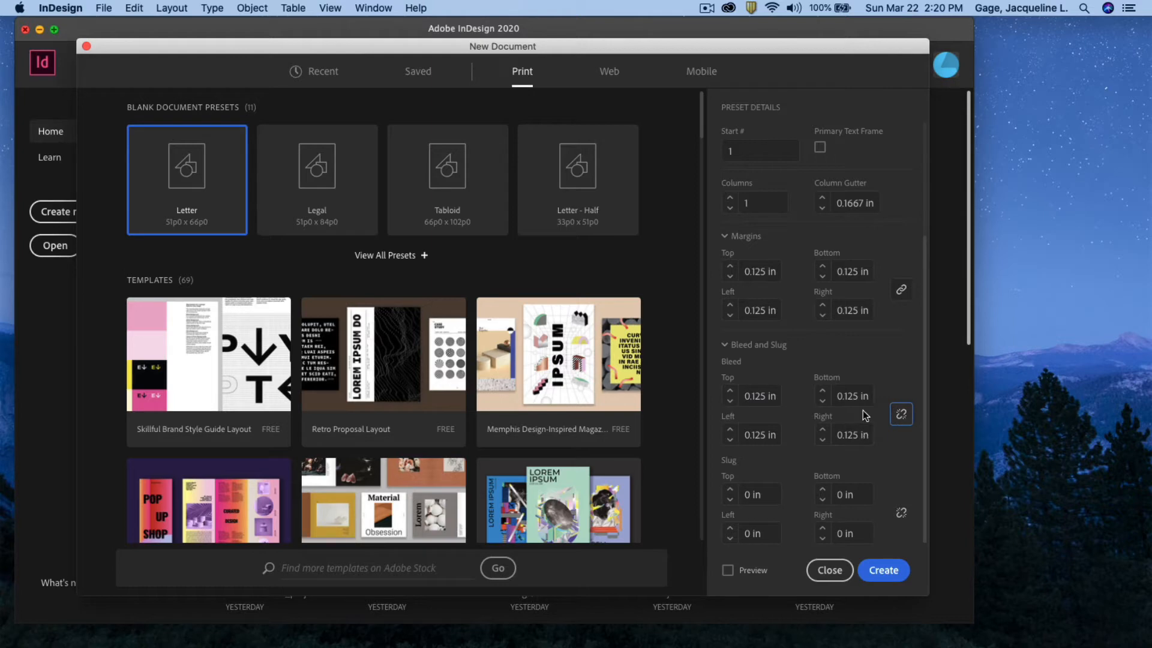
left_click(883, 570)
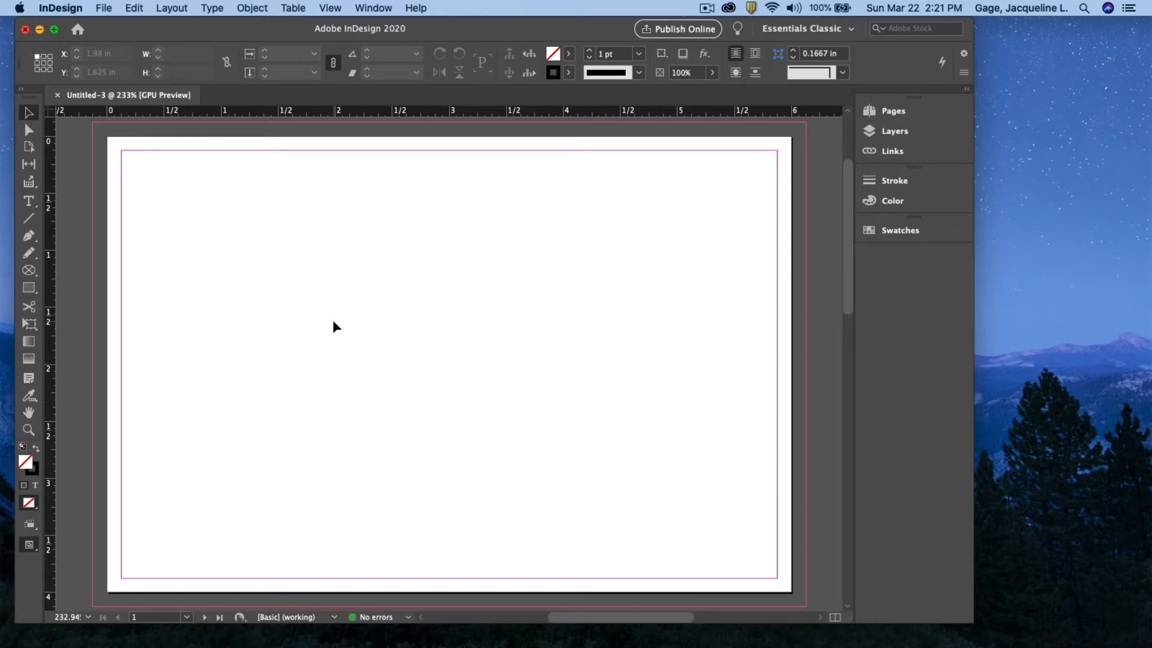
Step: Draw a 6.25 by 4.25 in rectangle frame covering the whole first page out to the bleed edges
left_click(29, 270)
left_click(29, 271)
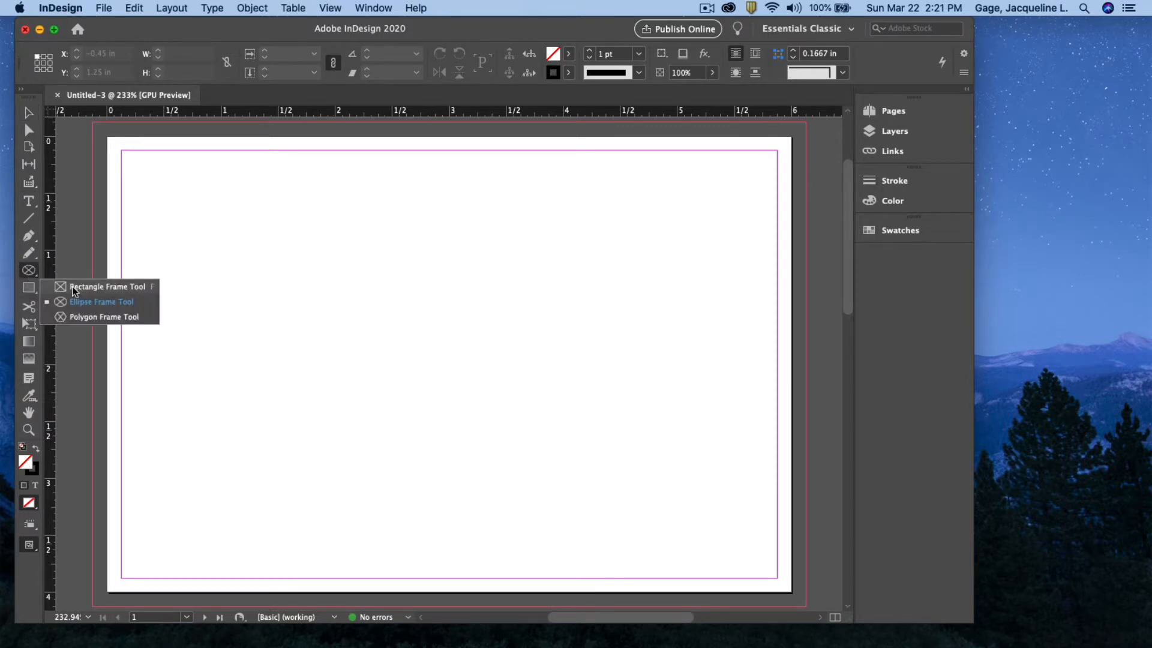
left_click(74, 290)
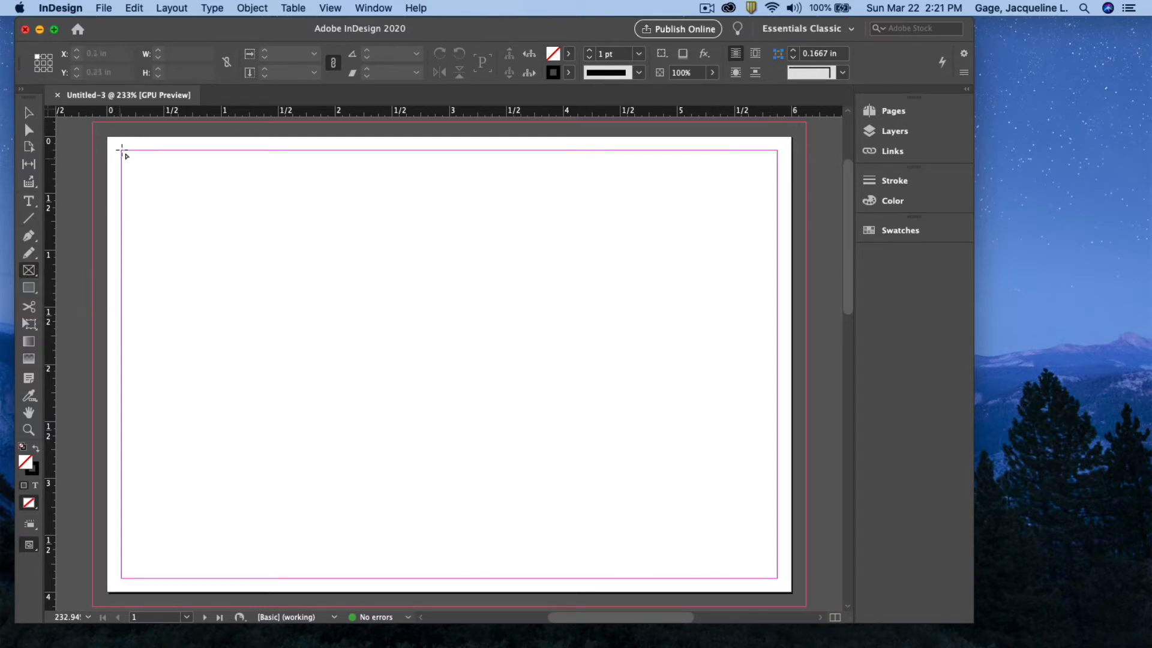
left_click_drag(122, 150, 806, 606)
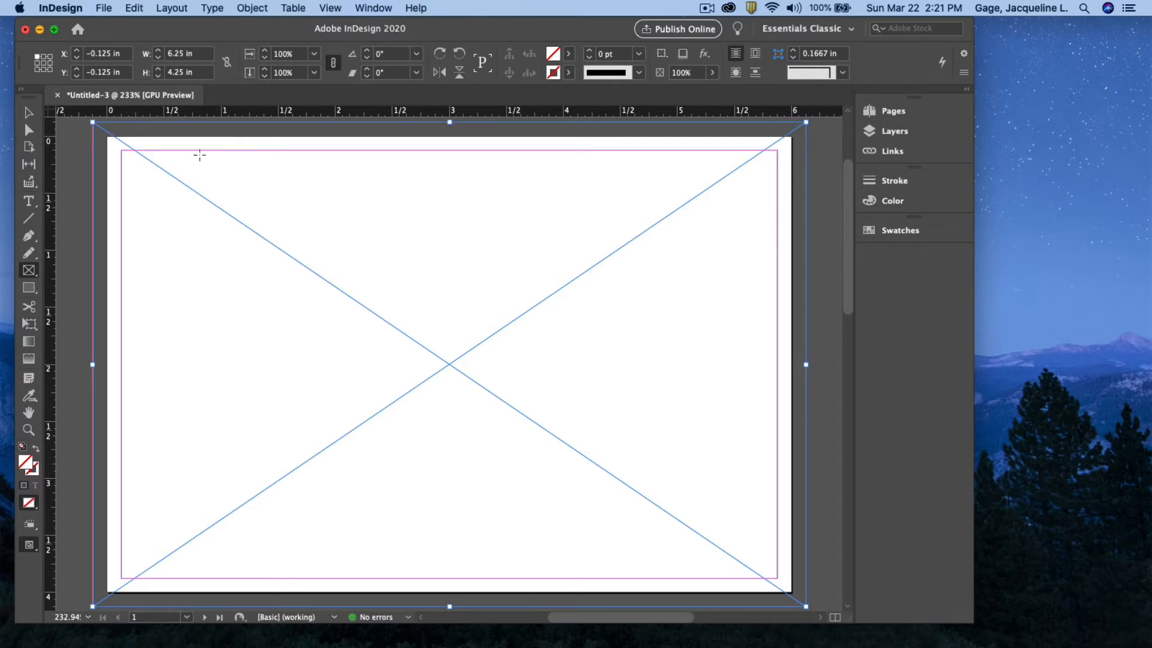
Step: Place the image miamibeach2.eps from the class10-Files folder into the full-page frame
left_click(104, 10)
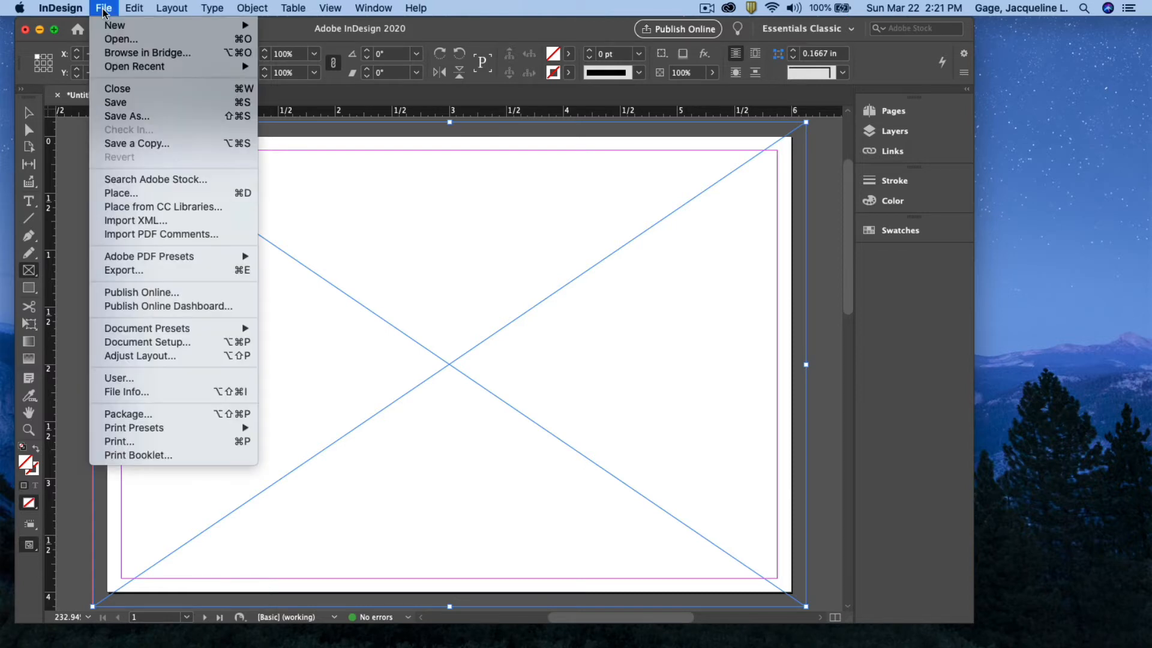
left_click(135, 193)
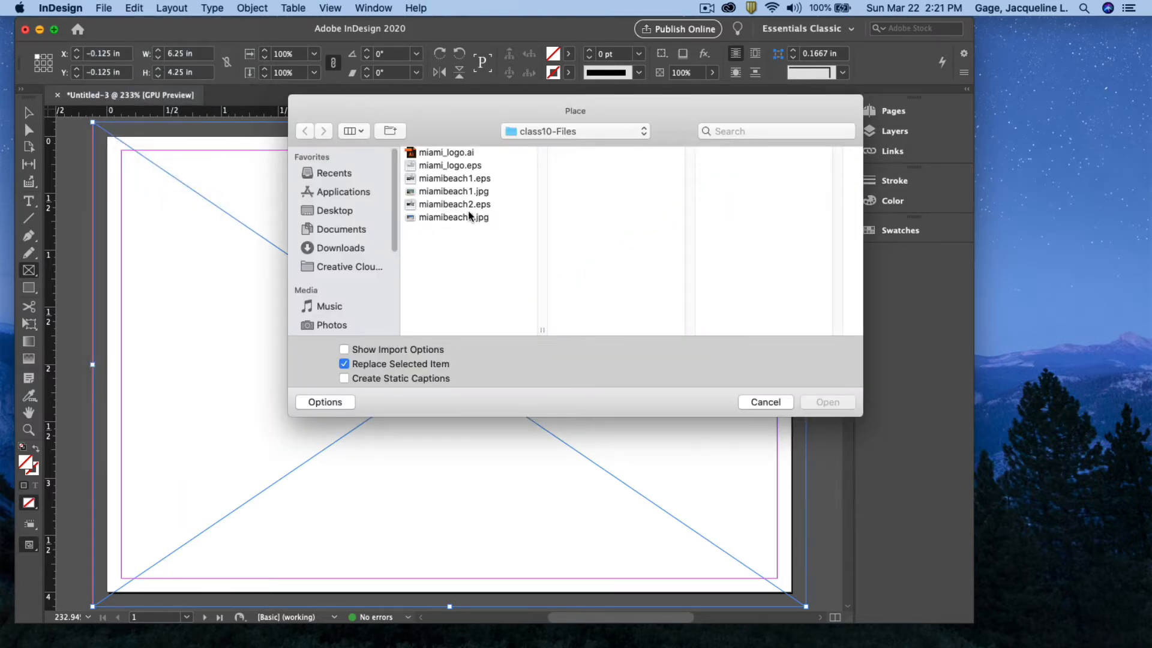
left_click(455, 205)
left_click(446, 179)
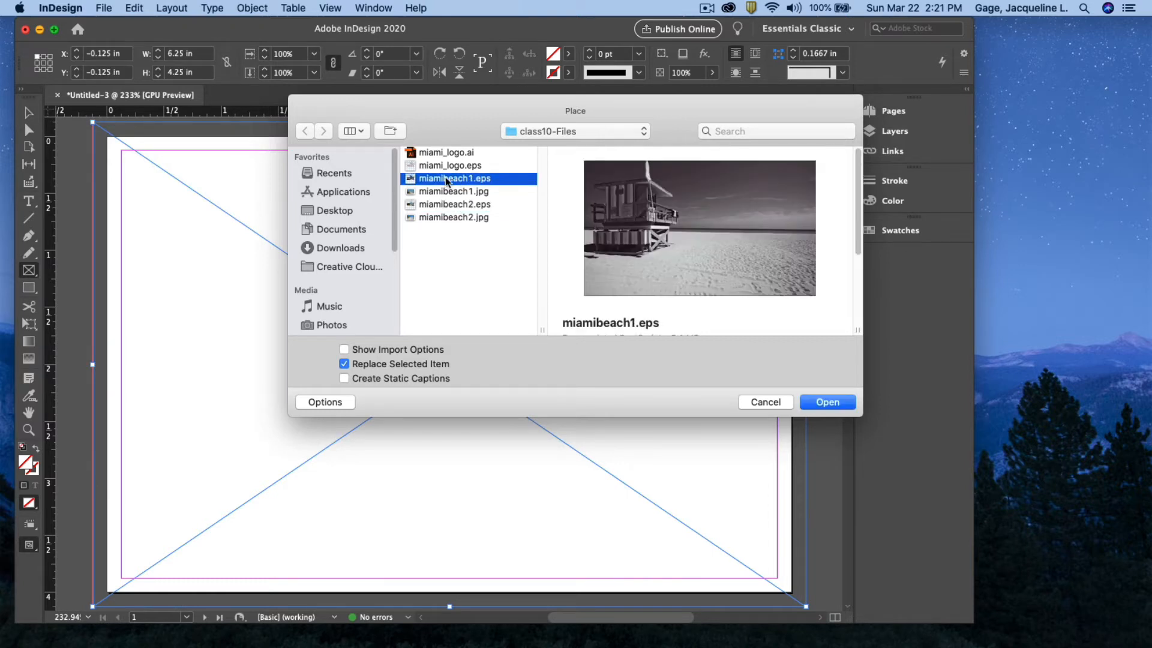
left_click(441, 205)
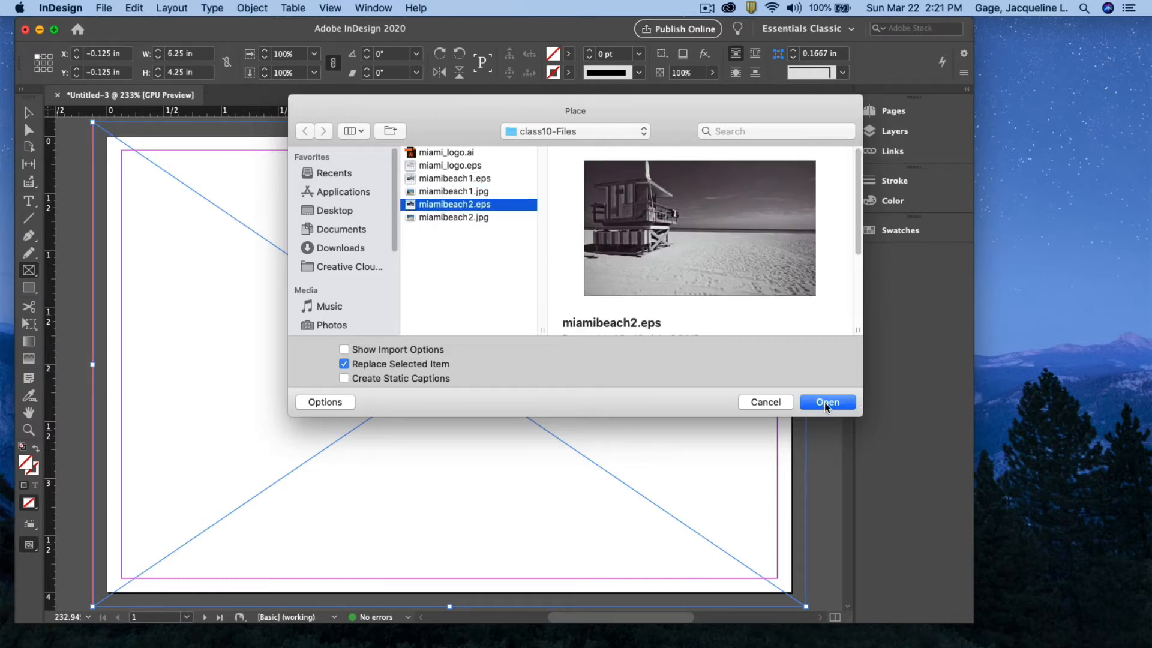
left_click(826, 403)
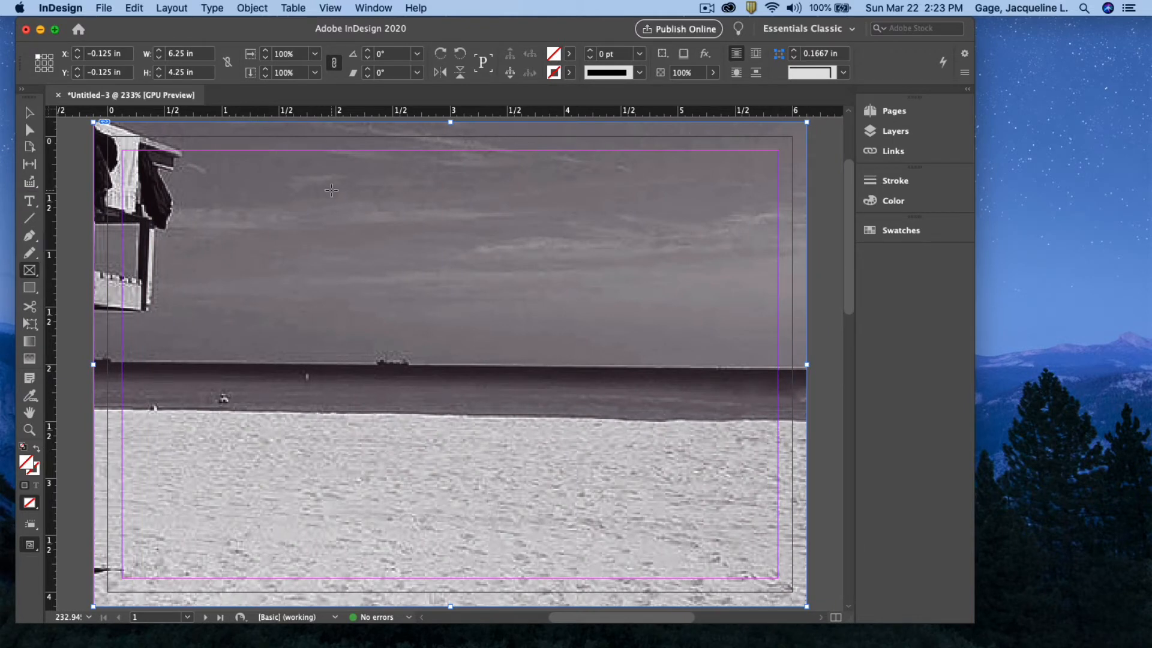
Step: Fit the beach photo's content to its frame
left_click(253, 9)
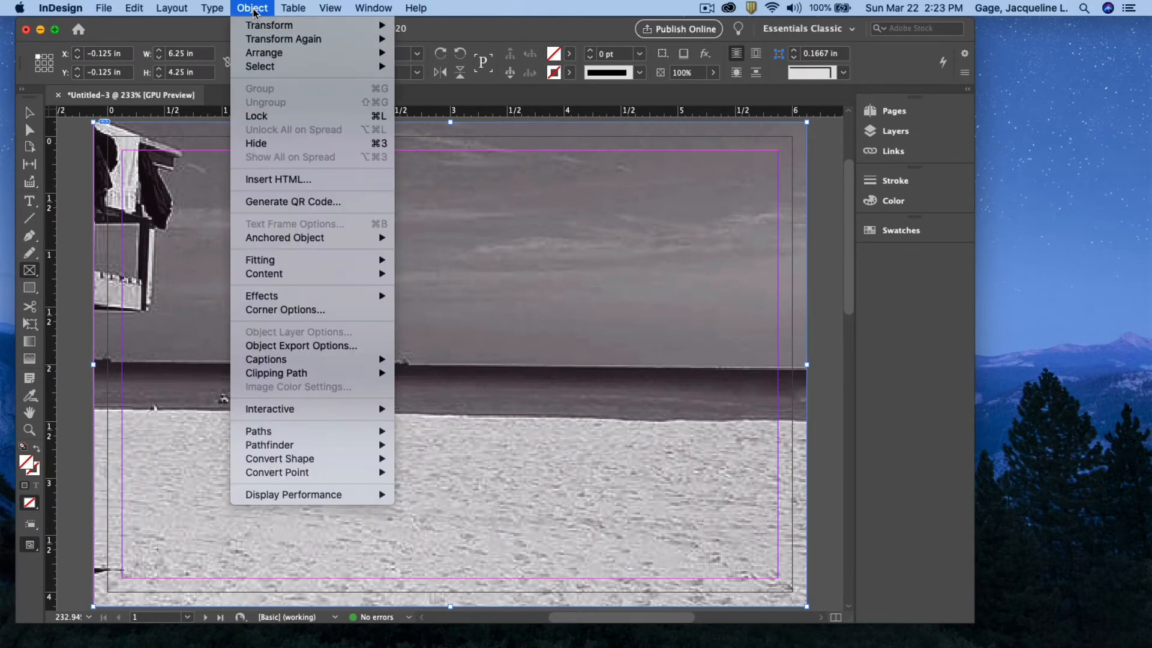
mouse_move(289, 260)
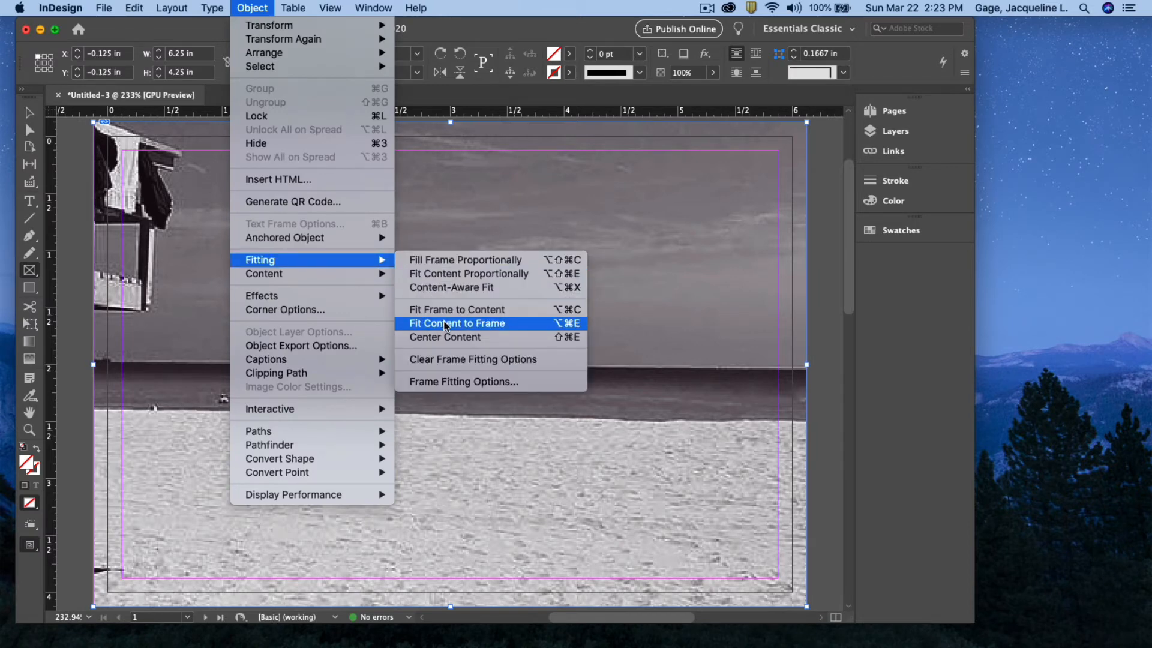
left_click(458, 324)
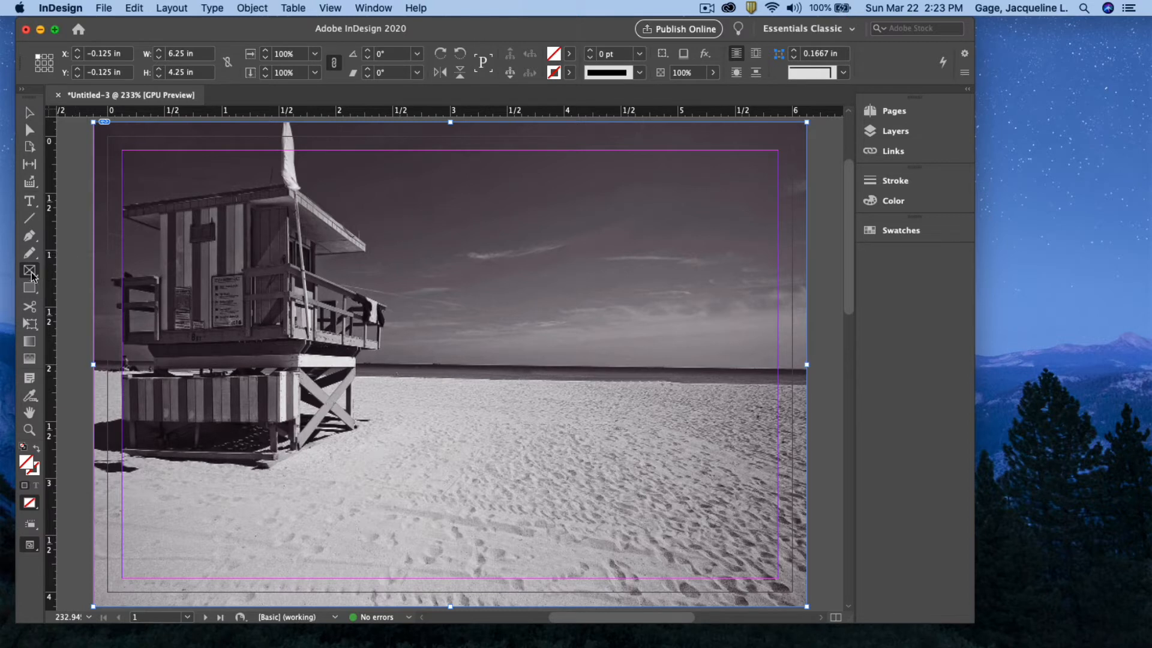
Step: Draw a rectangle frame about 1.9 by 0.615 in on the sand at the page's lower right and place miami_logo.eps in it
left_click_drag(31, 273, 60, 283)
left_click_drag(490, 510, 708, 577)
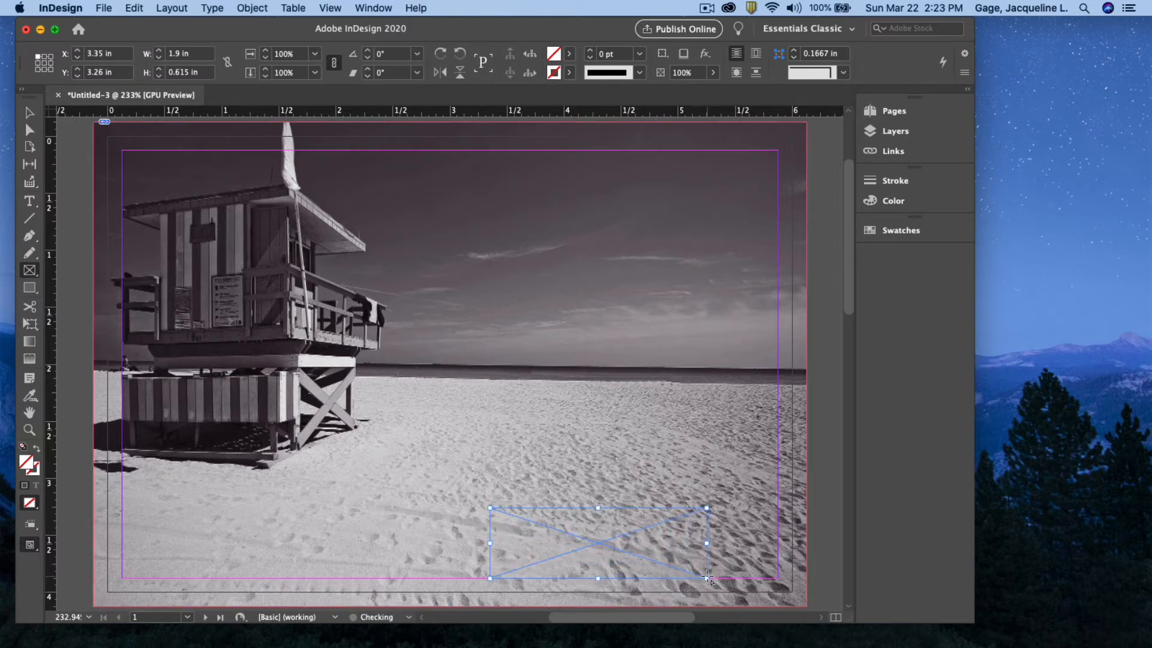
left_click(104, 11)
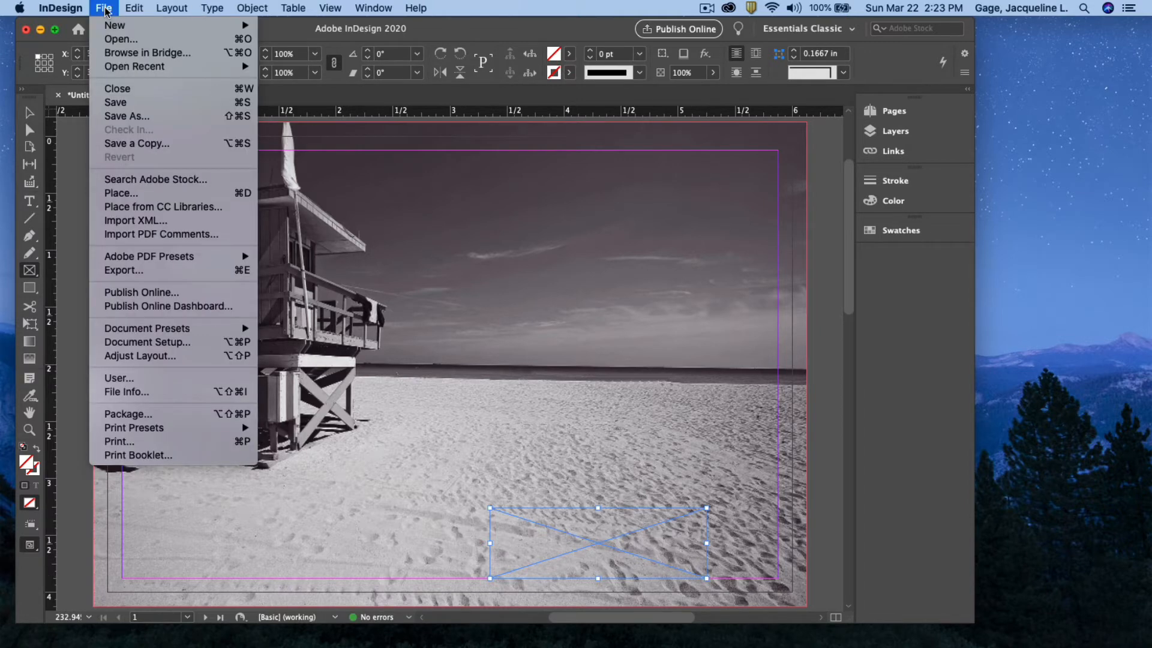
left_click(141, 196)
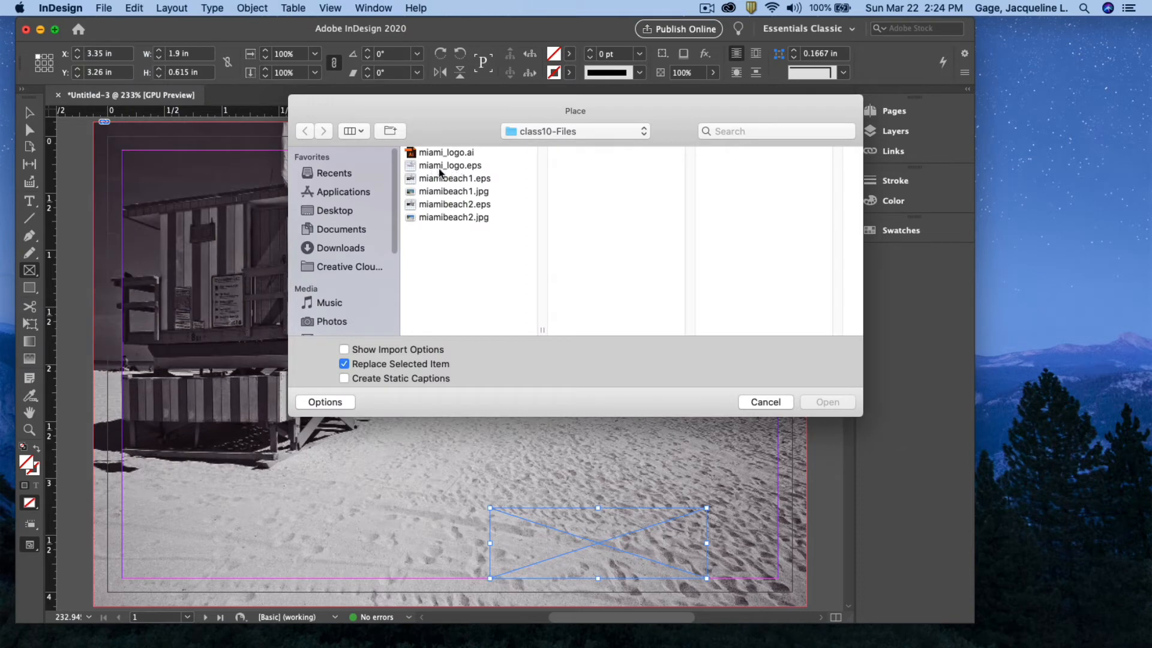
left_click(433, 167)
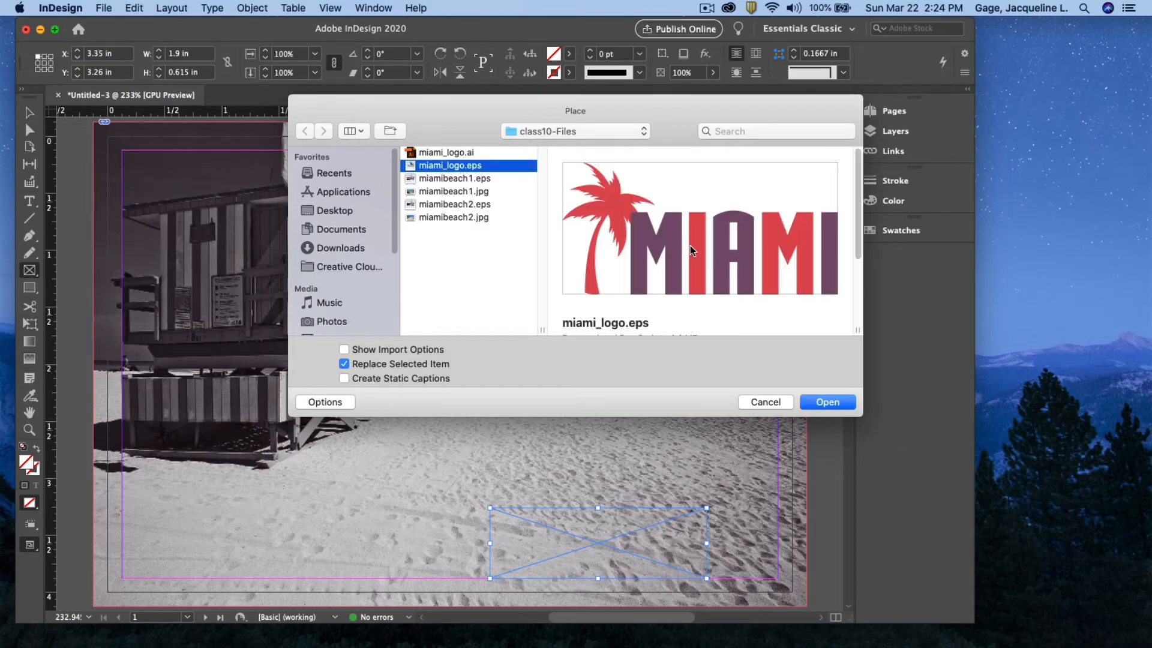
left_click(832, 402)
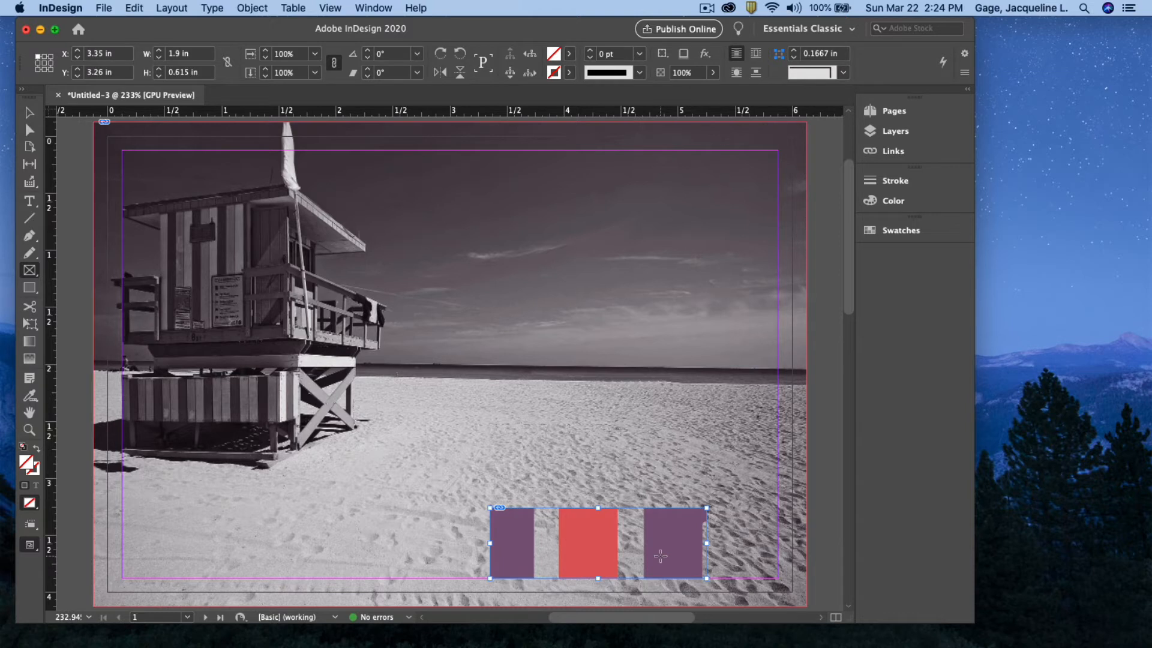
Step: Fit the Miami logo's content to its frame
left_click(250, 9)
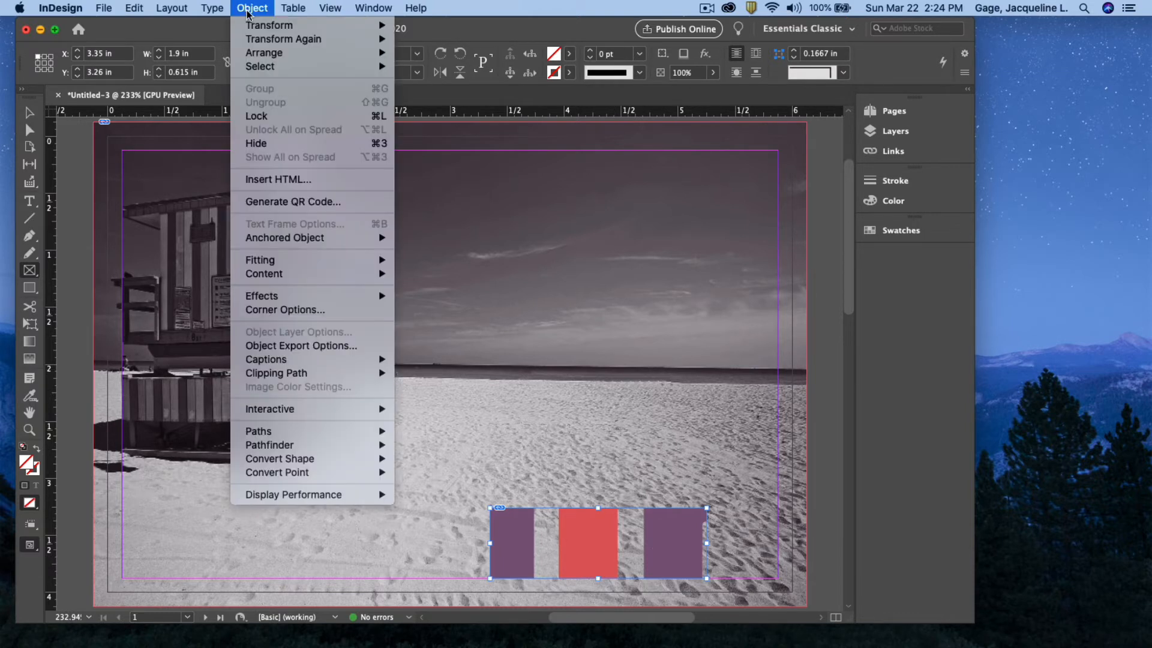
mouse_move(293, 265)
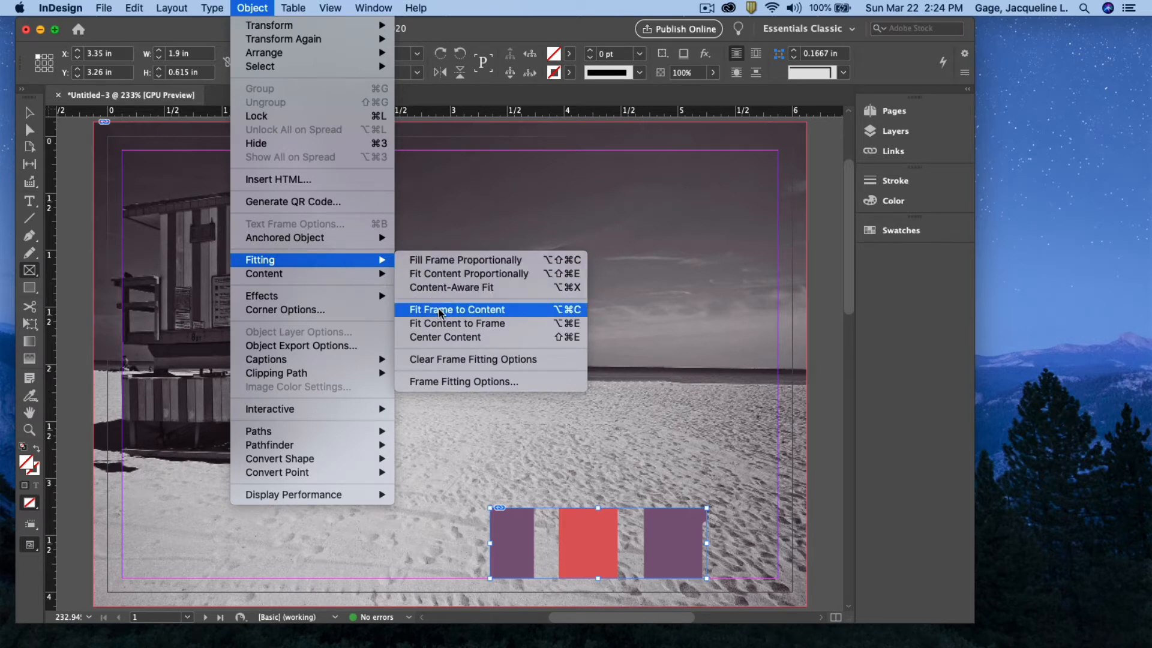
left_click(447, 324)
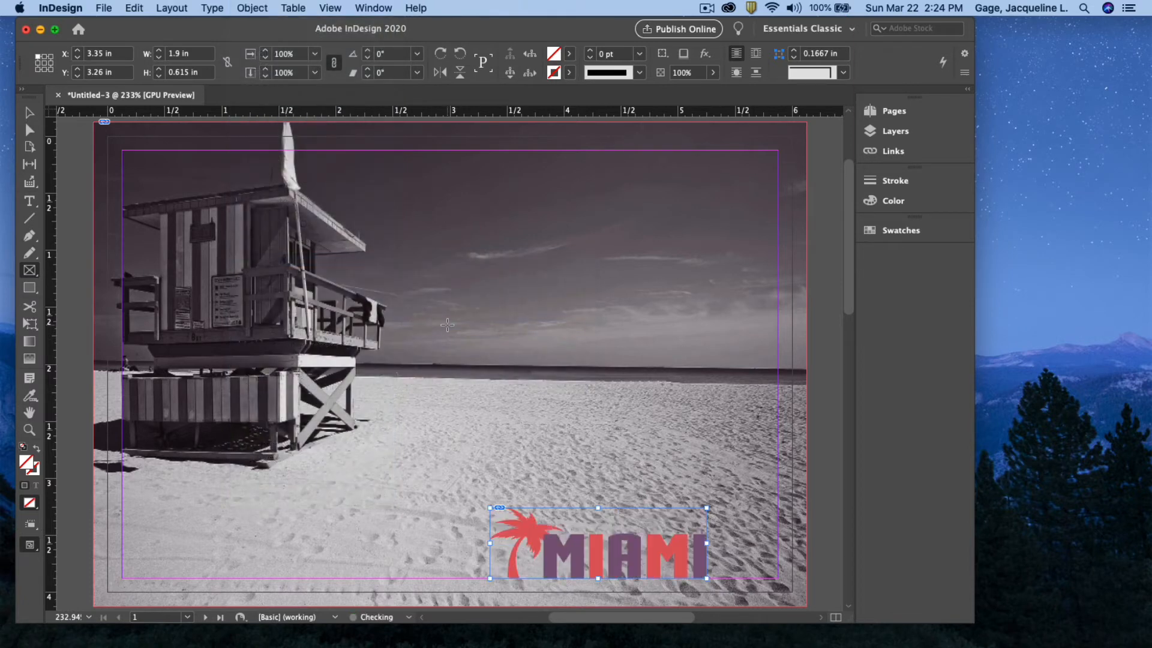
Step: Move the Miami logo horizontally to about X 3.82 in, just inside the page's right margin
left_click(29, 113)
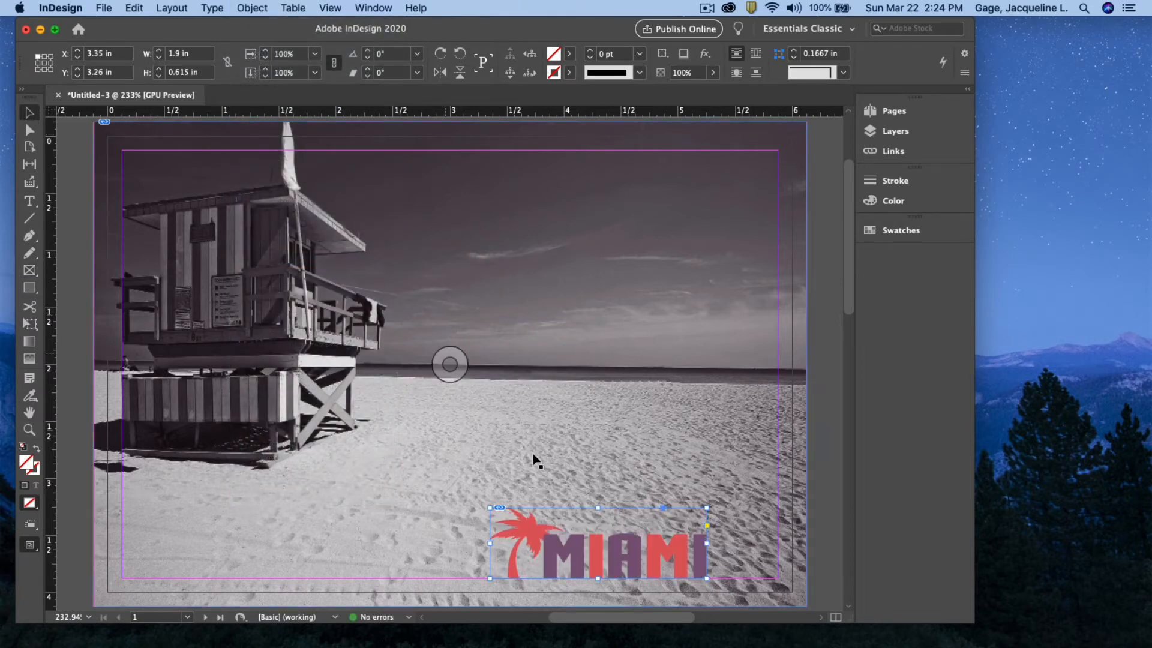
left_click_drag(582, 547, 652, 546)
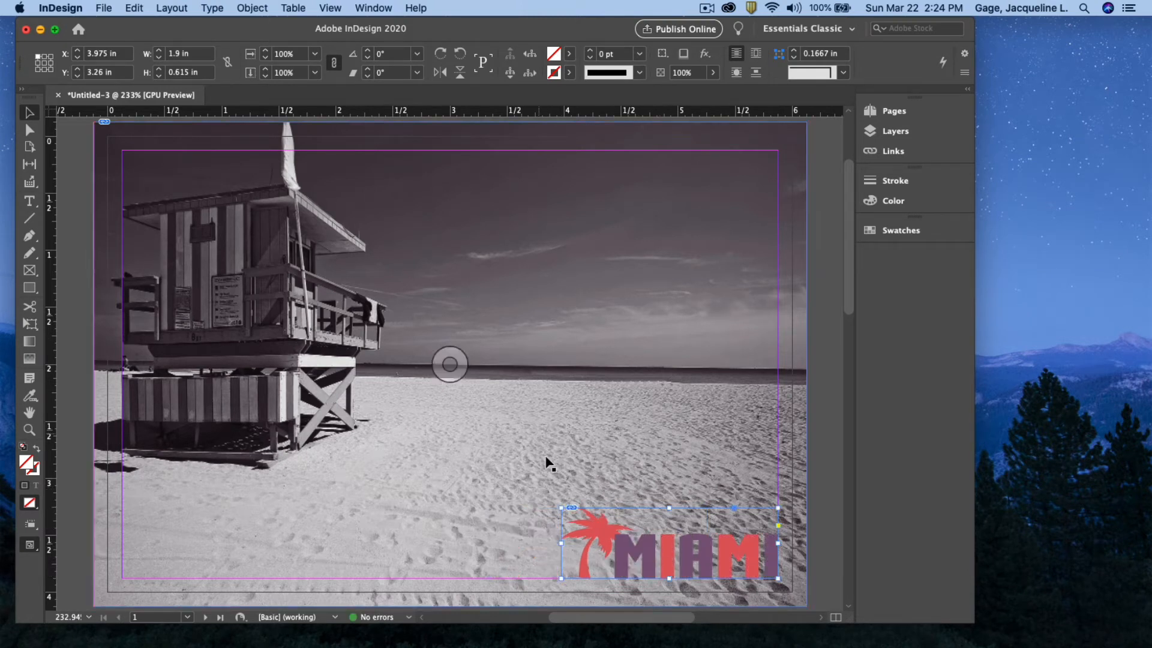
left_click_drag(669, 568, 648, 569)
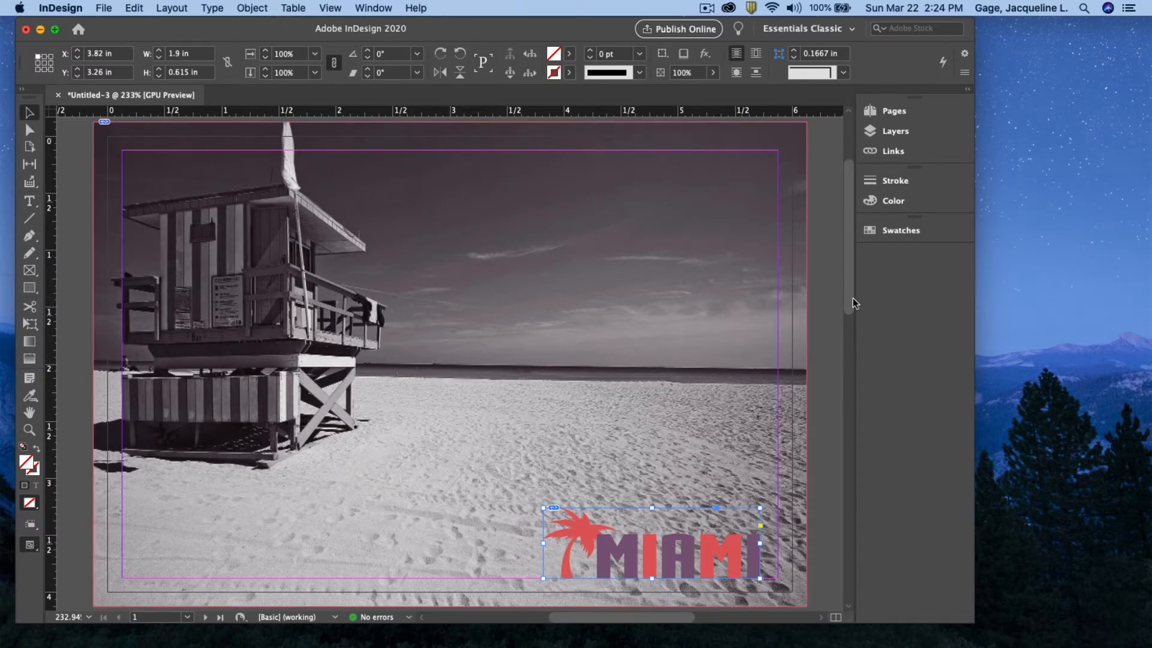
Step: Go to the blank second page of the postcard
left_click_drag(849, 304, 866, 256)
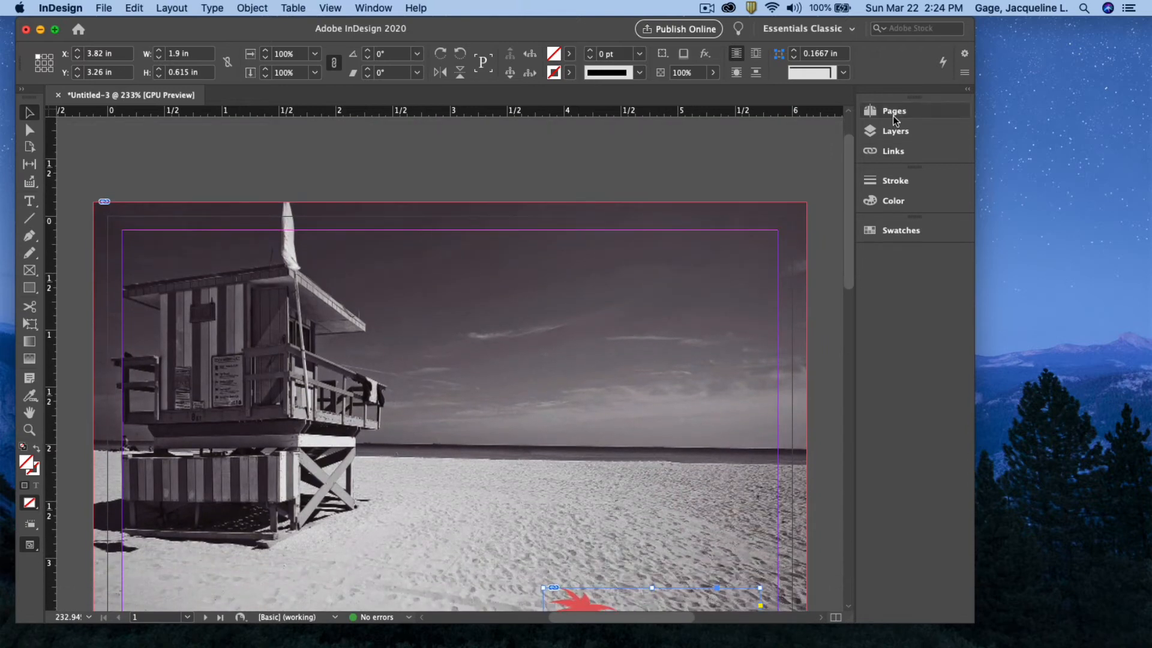
left_click(894, 115)
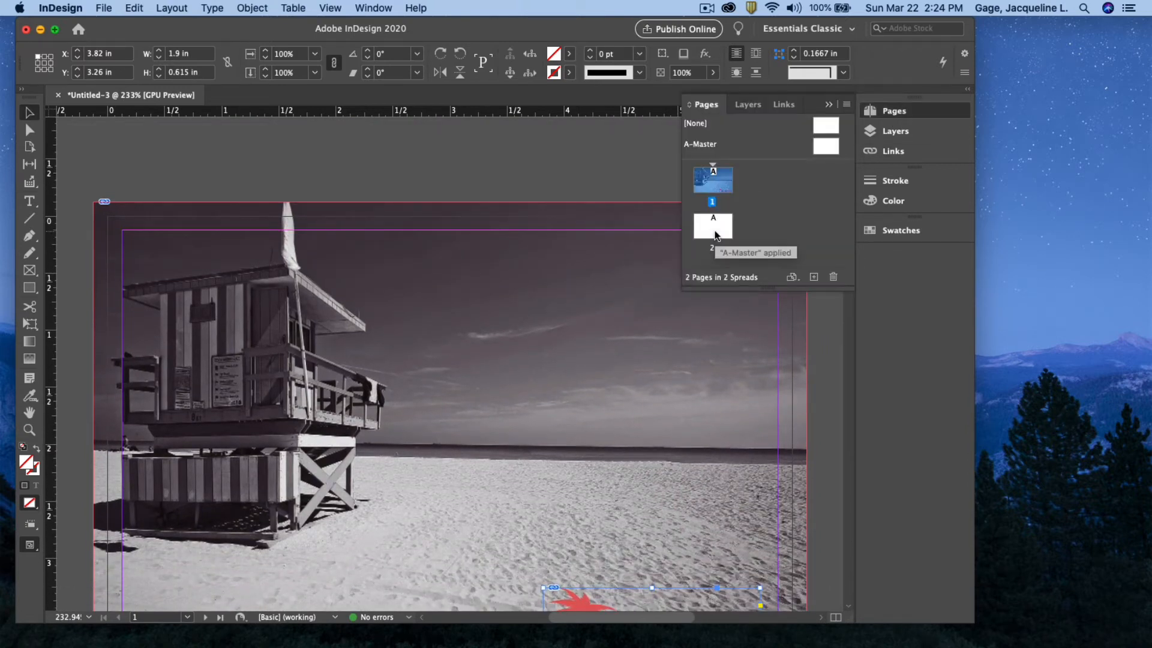
double_click(714, 231)
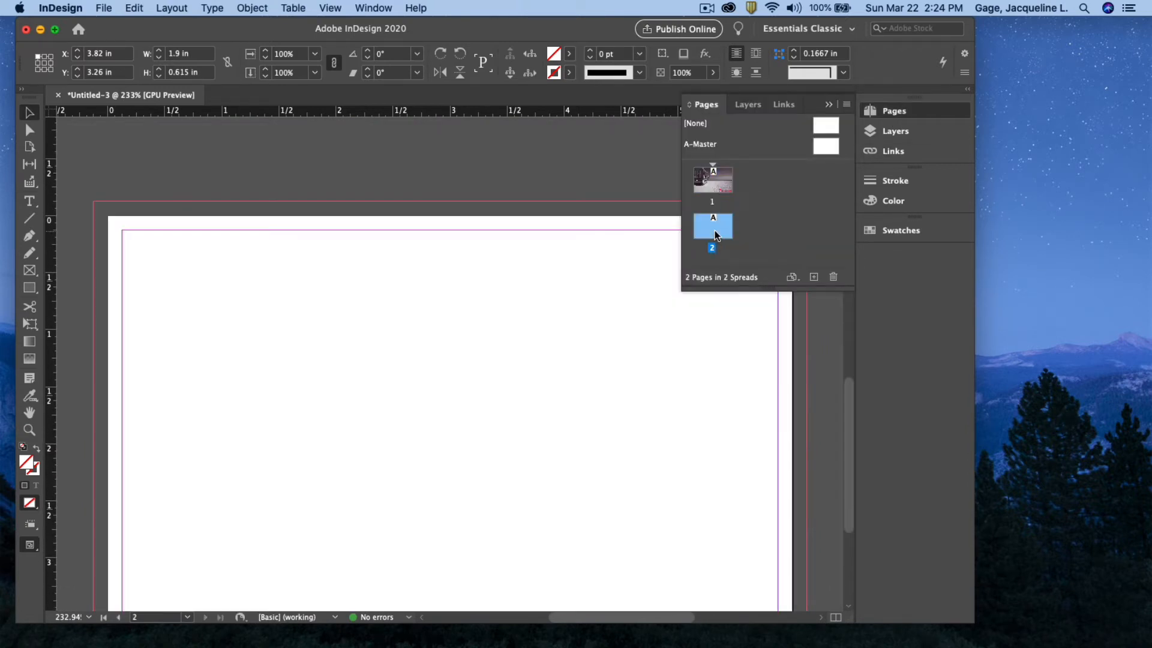
left_click(829, 106)
scroll(804, 324, "down", 3)
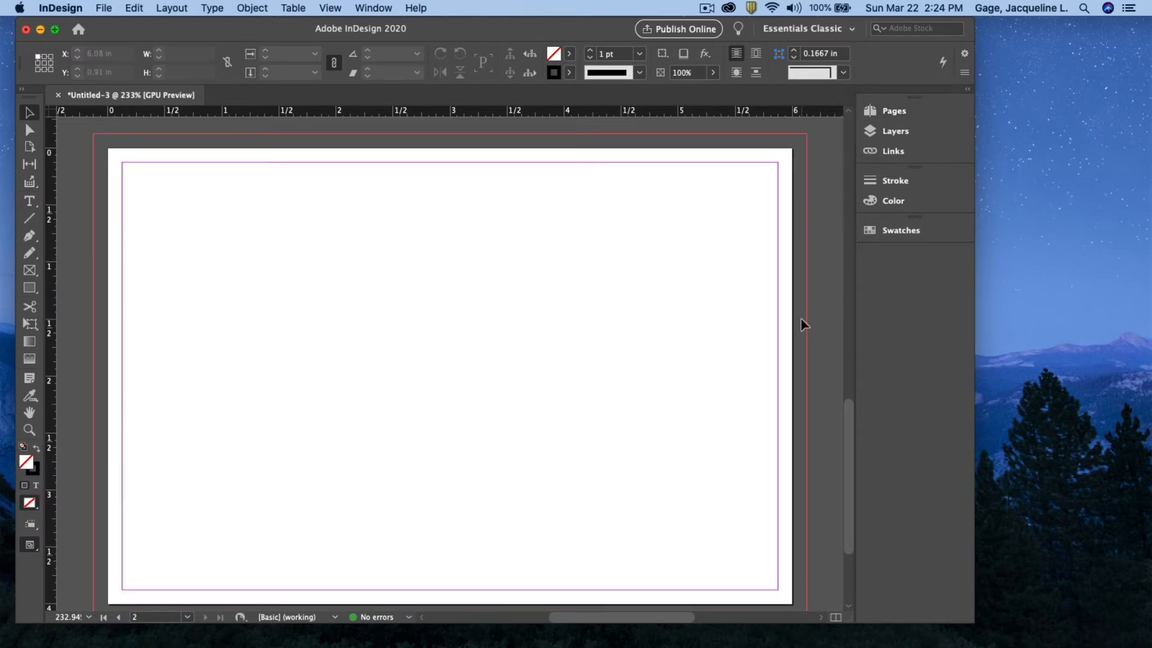
Step: Draw a circular ellipse frame about 1.63 in across near the page's upper-left corner and place miamibeach1.eps in it
left_click(30, 272)
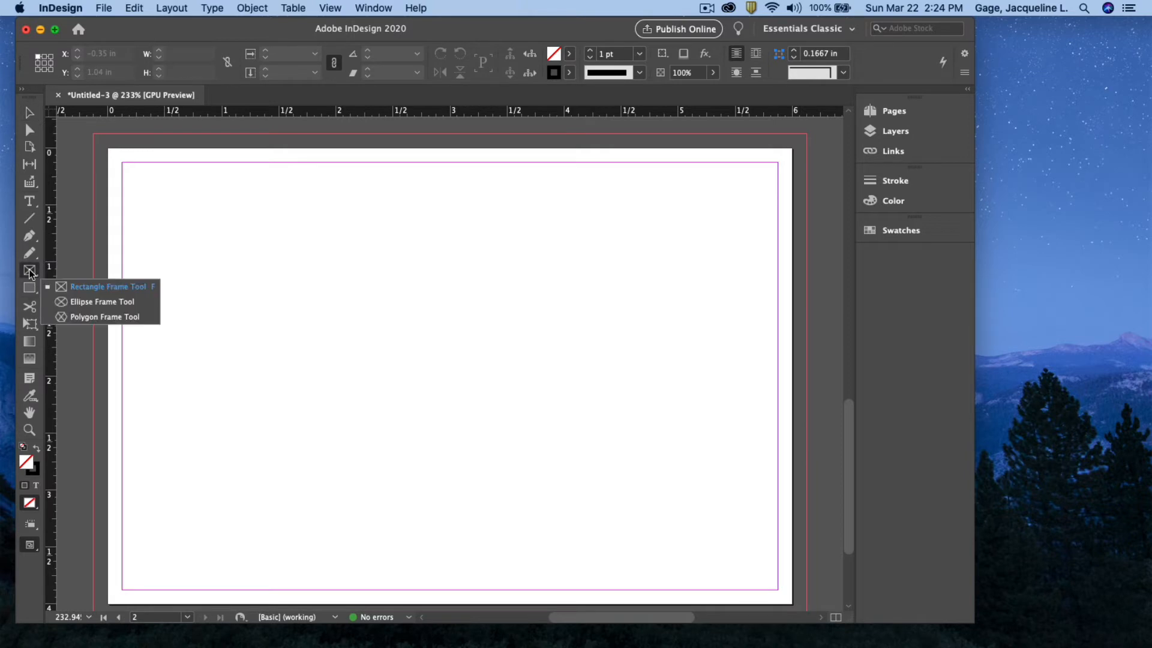
left_click(67, 302)
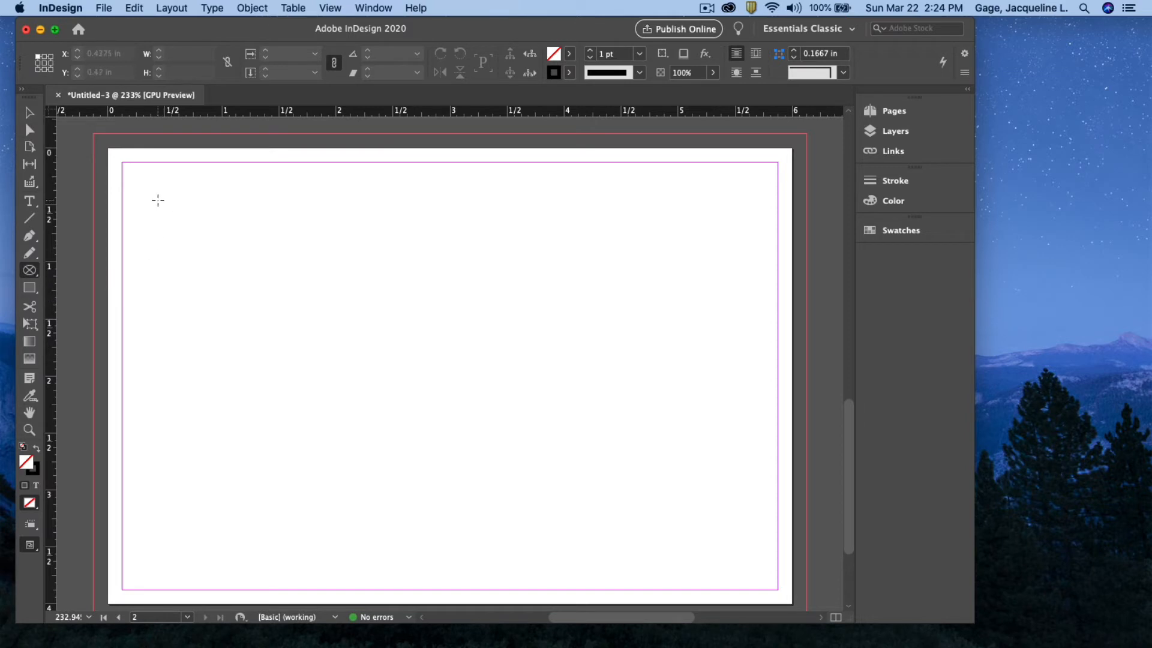
left_click_drag(152, 195, 396, 381)
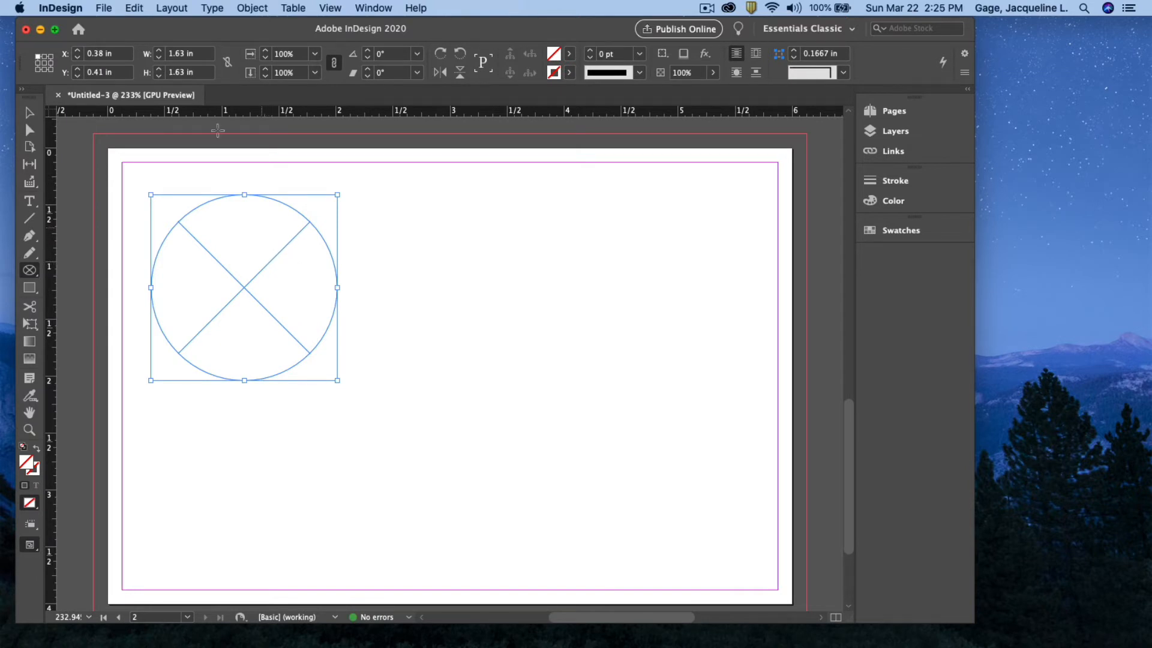
left_click(100, 9)
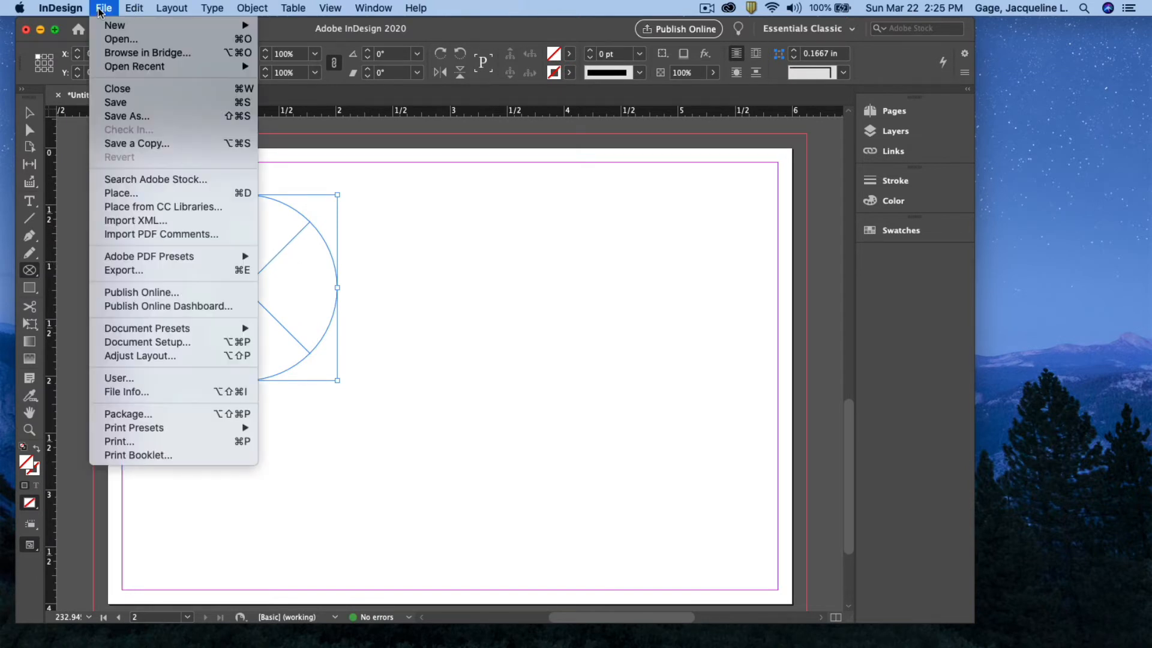
left_click(131, 193)
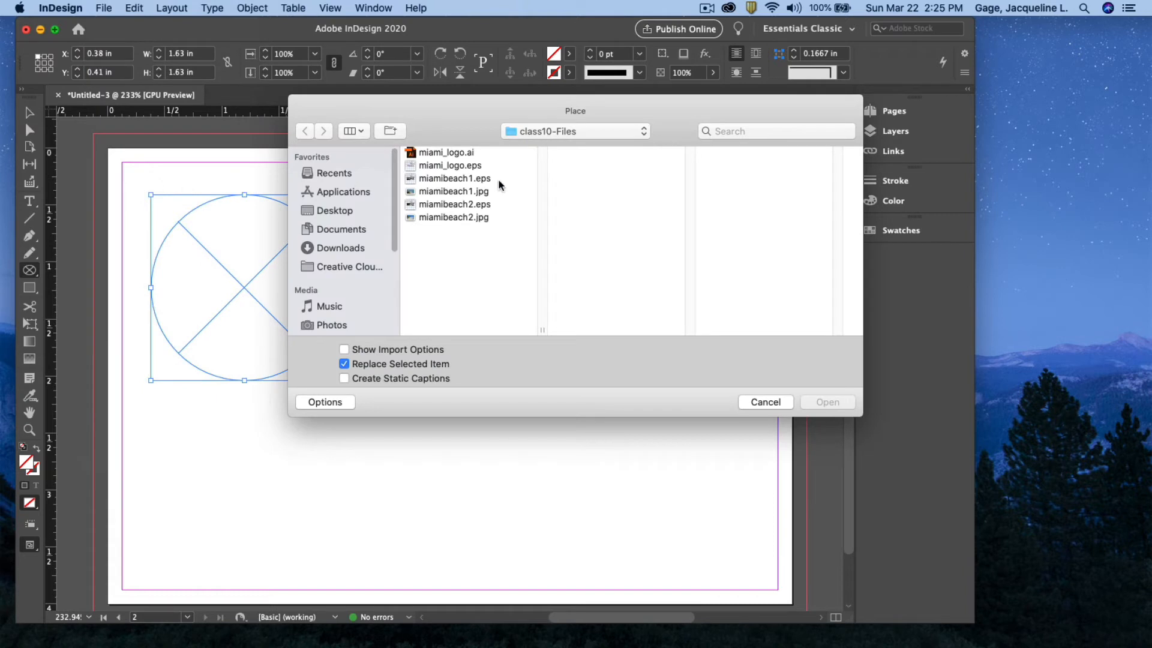
left_click(451, 178)
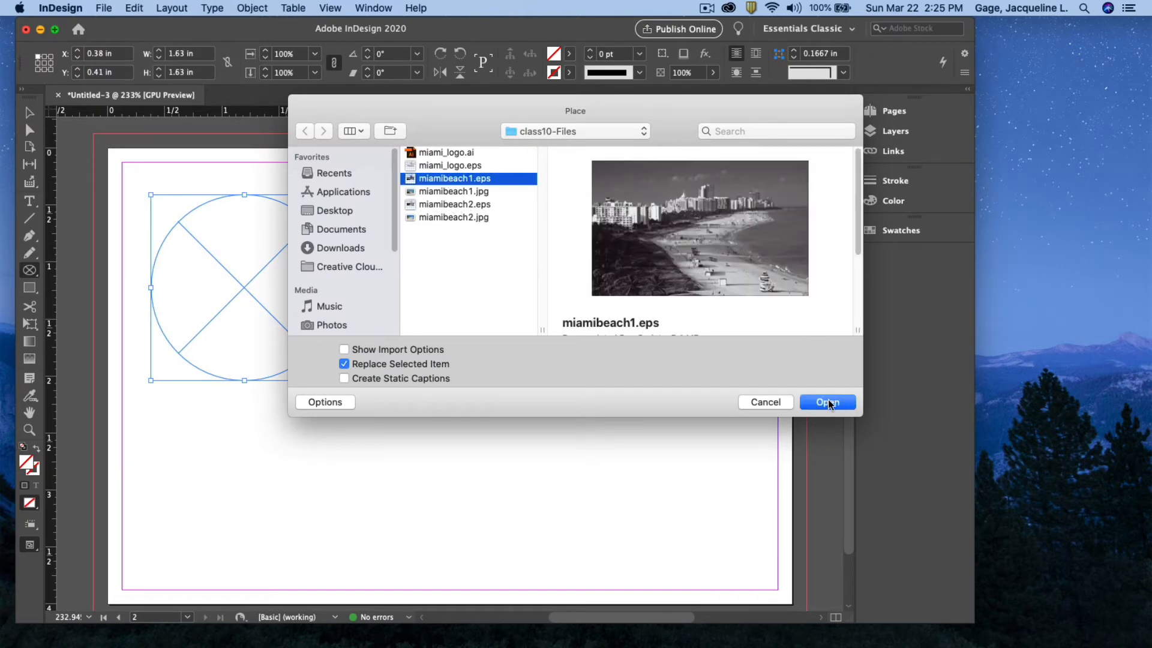
left_click(833, 402)
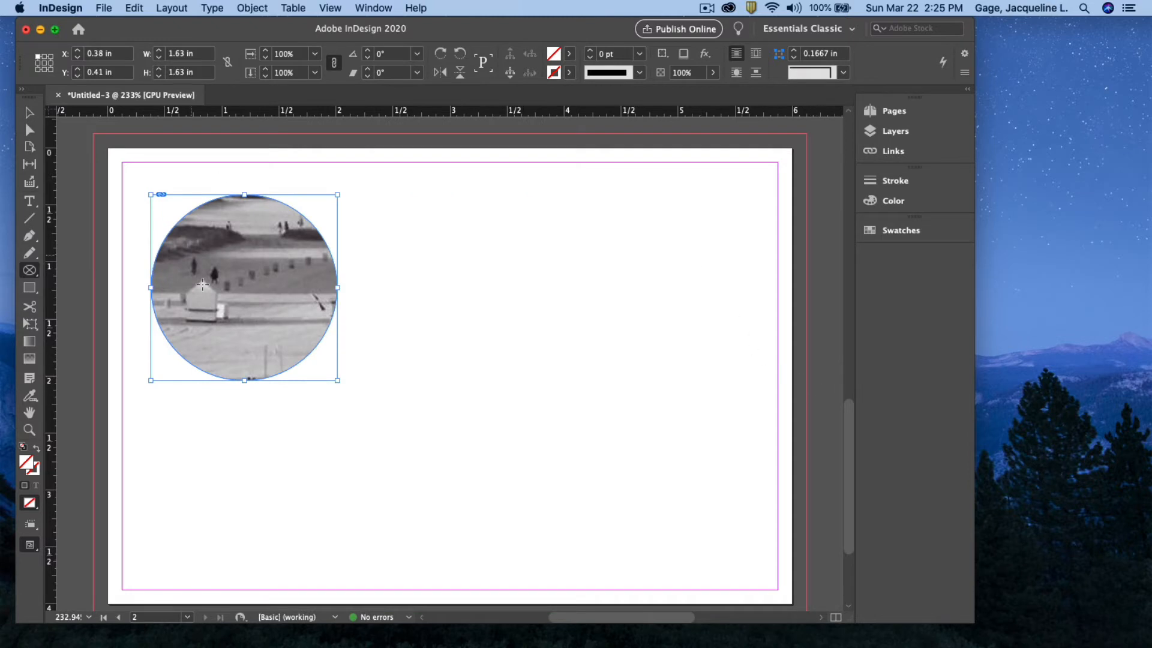
Step: Fit the placed beach photo's content to the circular frame
left_click(244, 9)
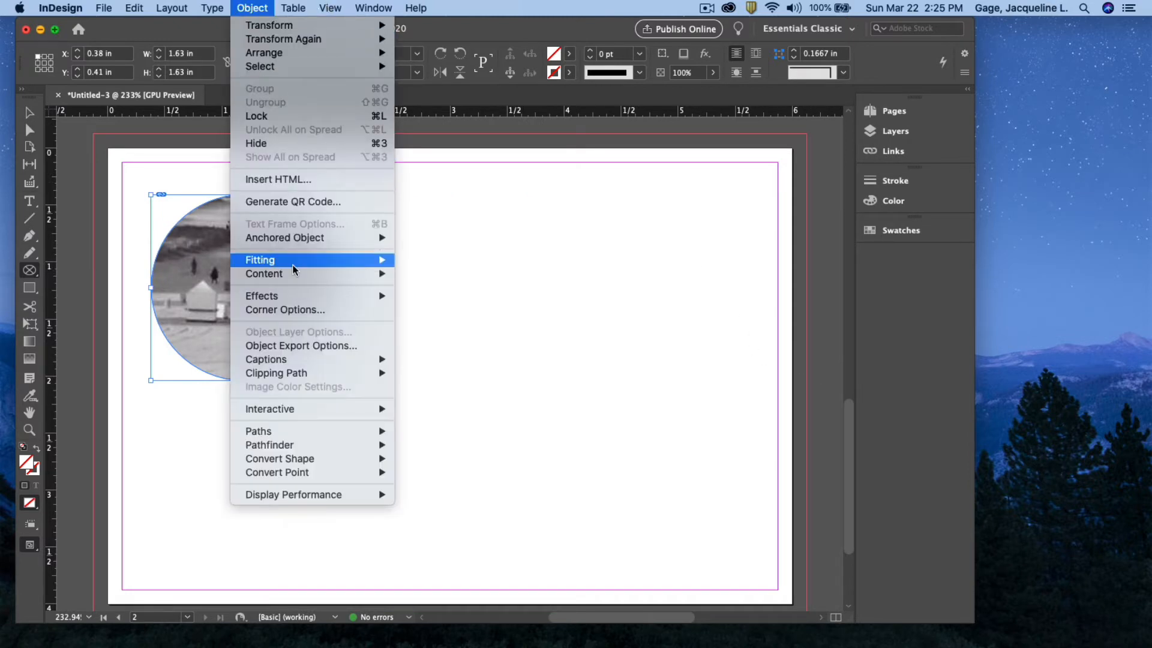
mouse_move(299, 264)
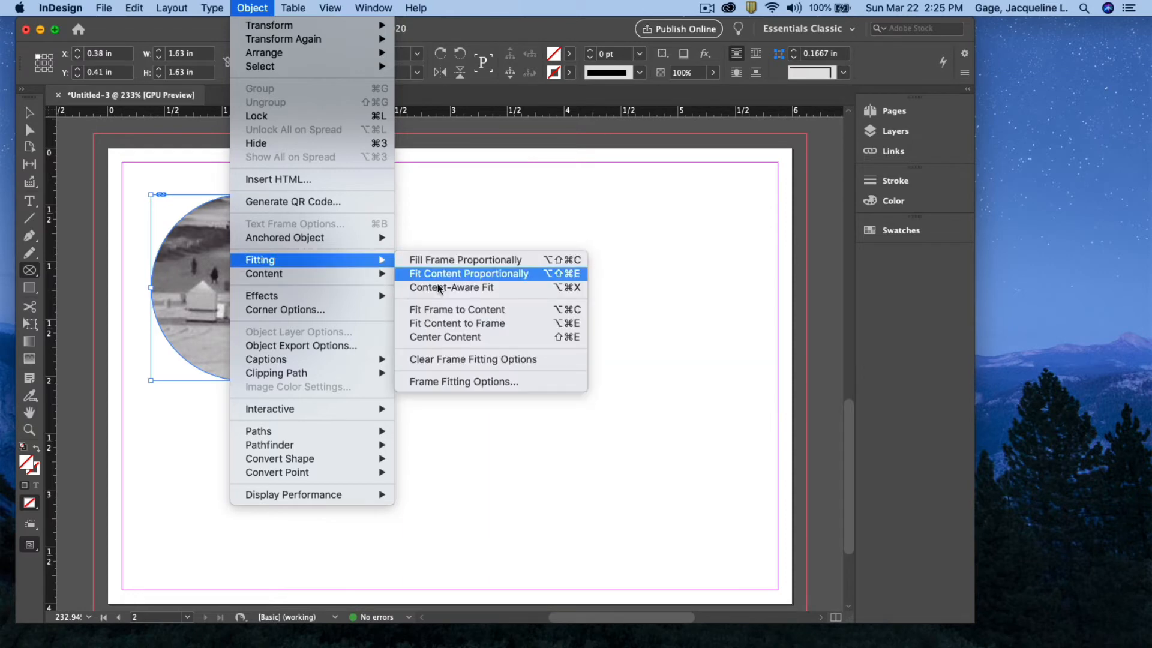
left_click(445, 325)
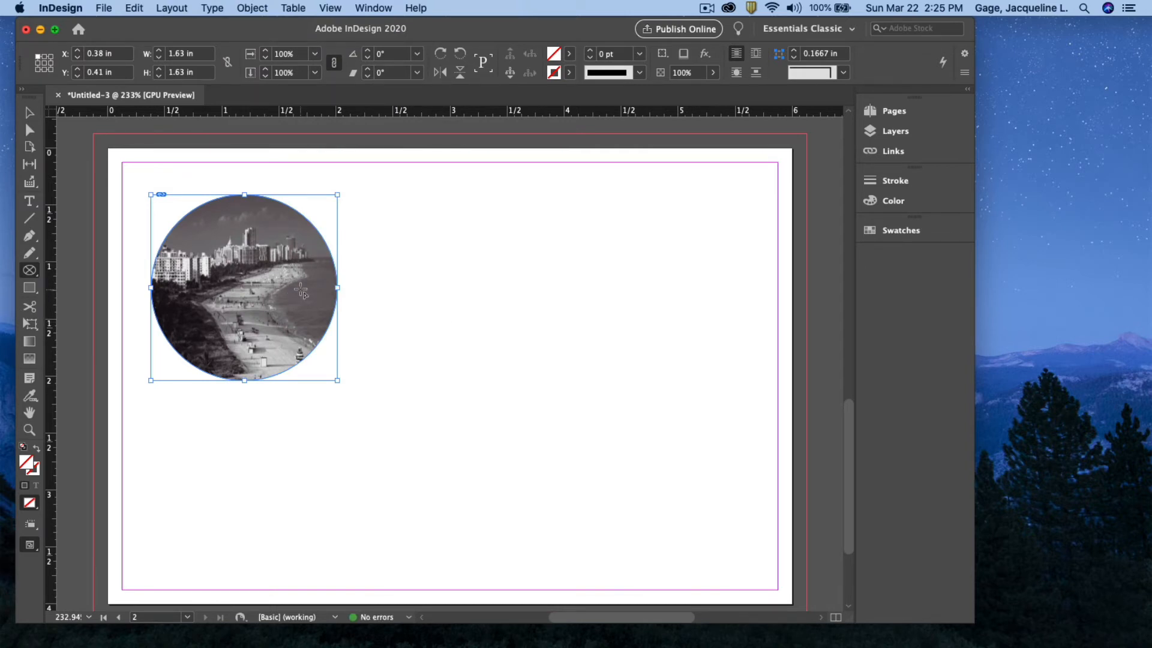
Step: Enlarge the photo inside the circular frame to about 2.13 by 2.13 in and reposition it to about X -0.22, Y -0.13 in
left_click(30, 130)
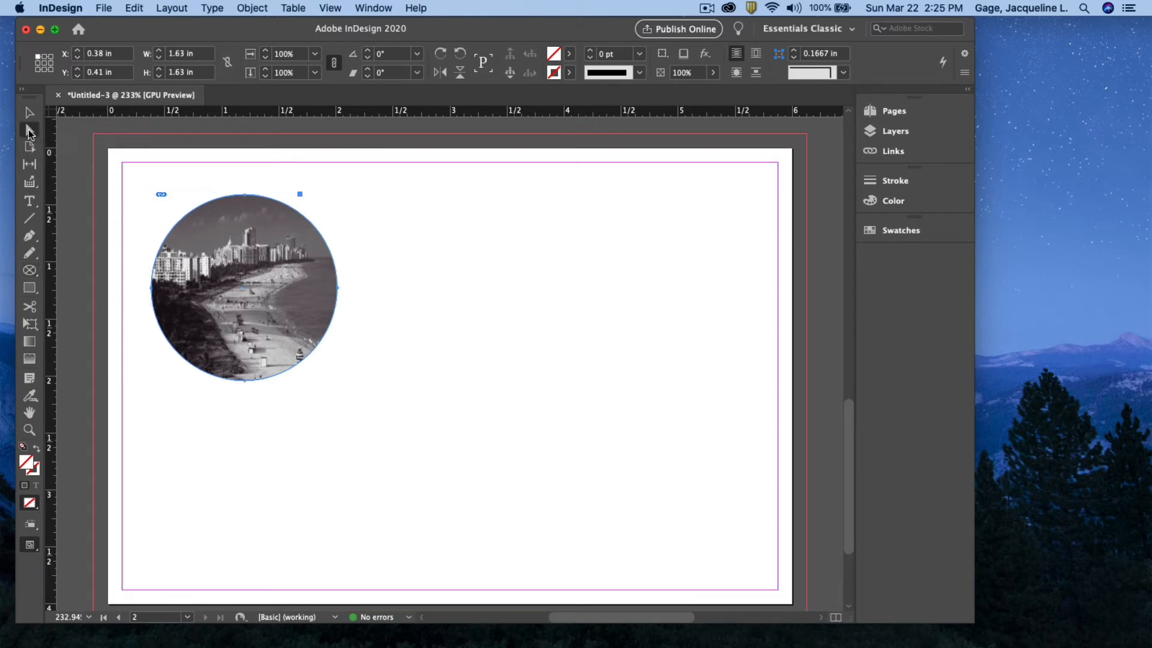
left_click(216, 243)
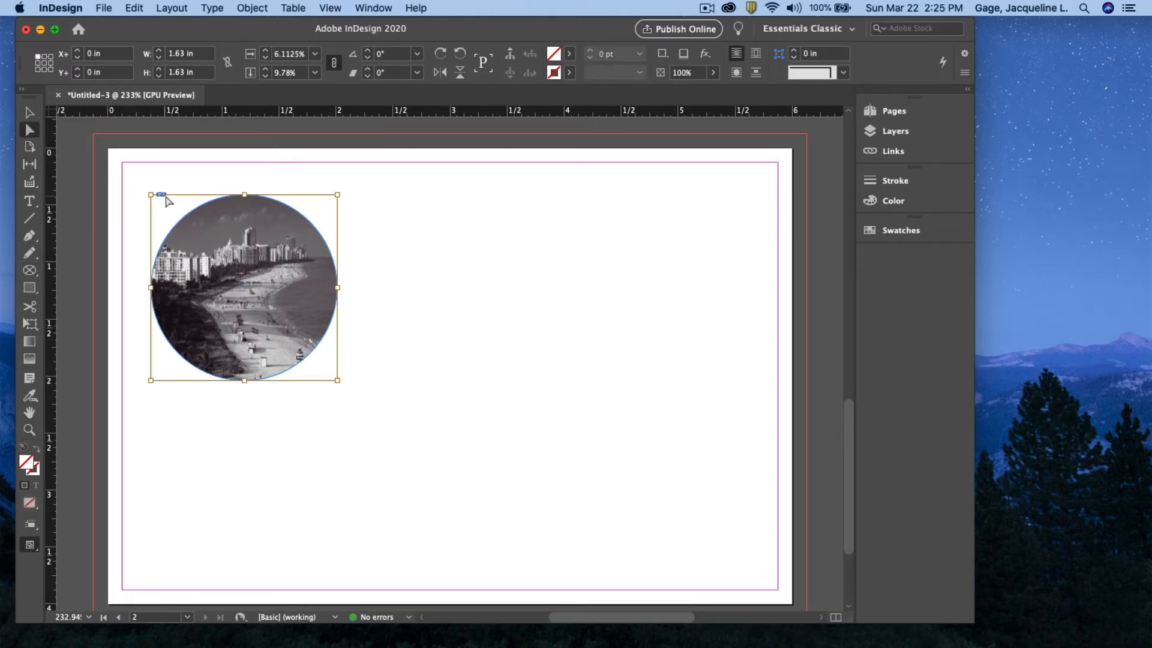
left_click_drag(337, 380, 393, 438)
left_click_drag(292, 290, 265, 278)
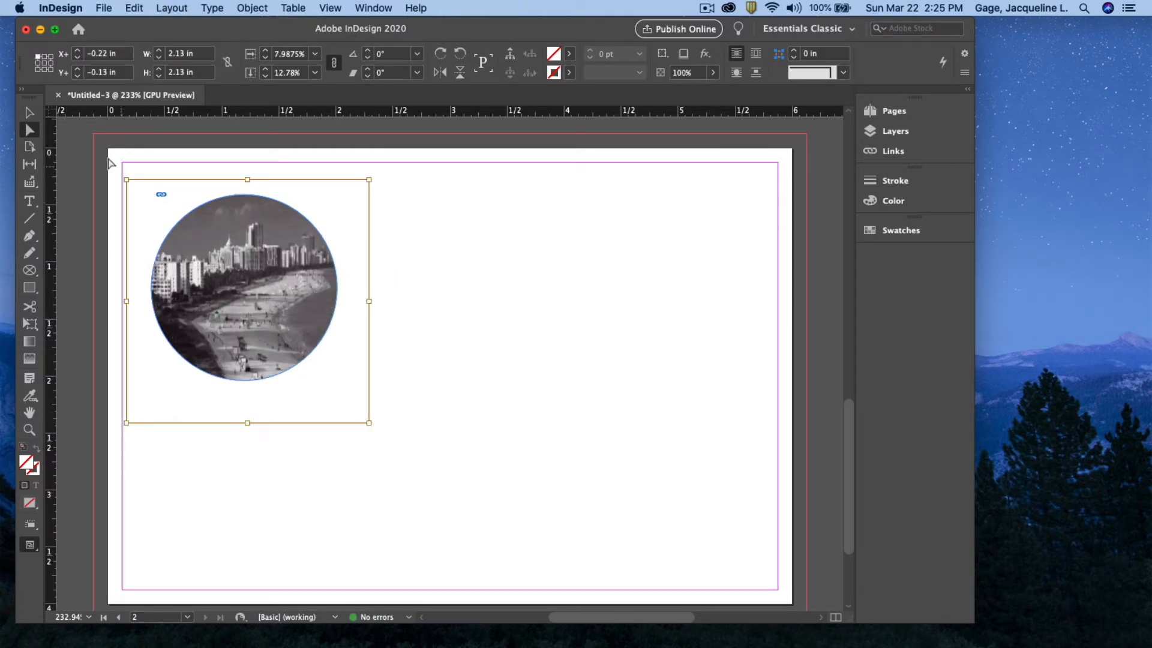
Step: Deselect the photo and turn on Overprint Preview
left_click(28, 114)
left_click(116, 154)
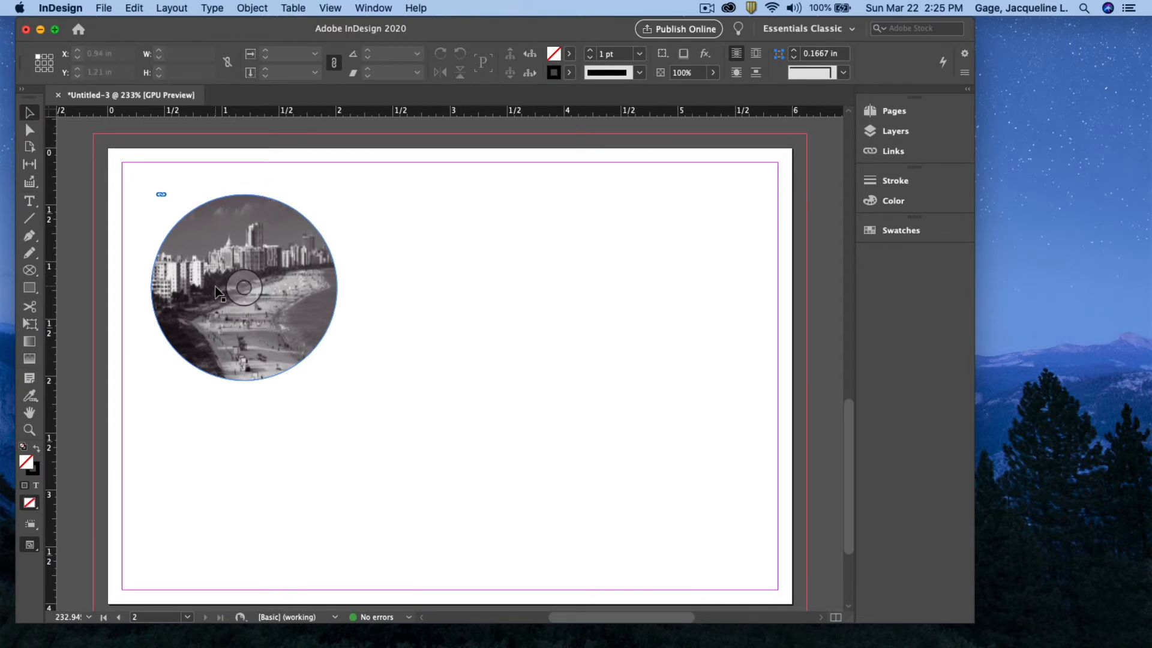
left_click(330, 7)
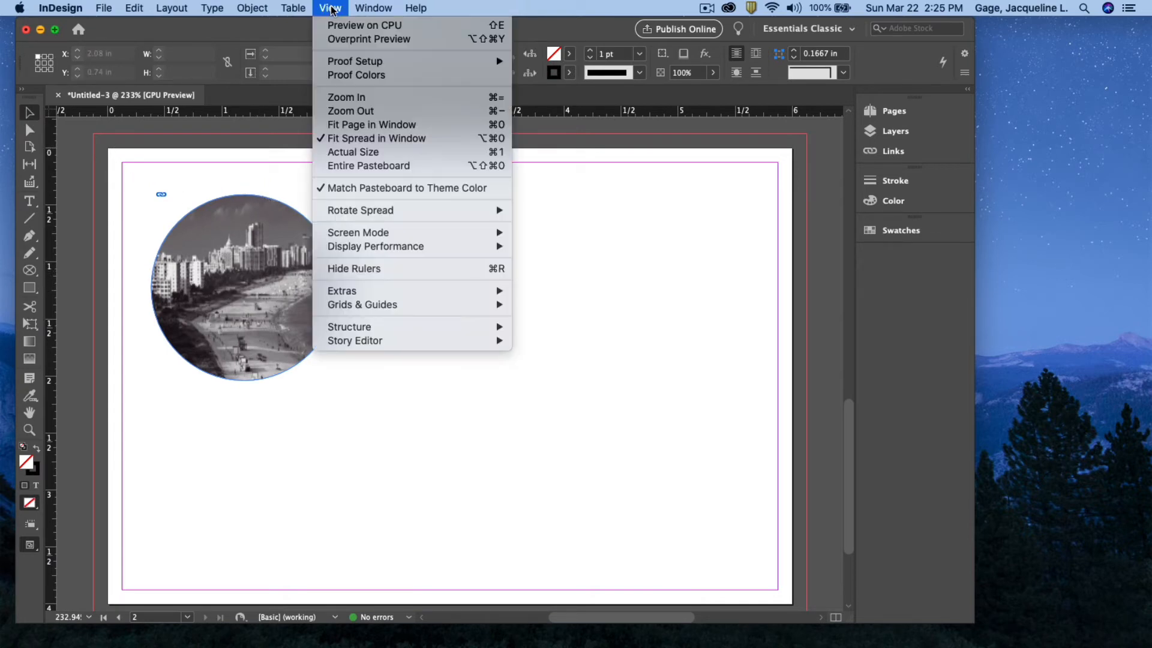
left_click(345, 39)
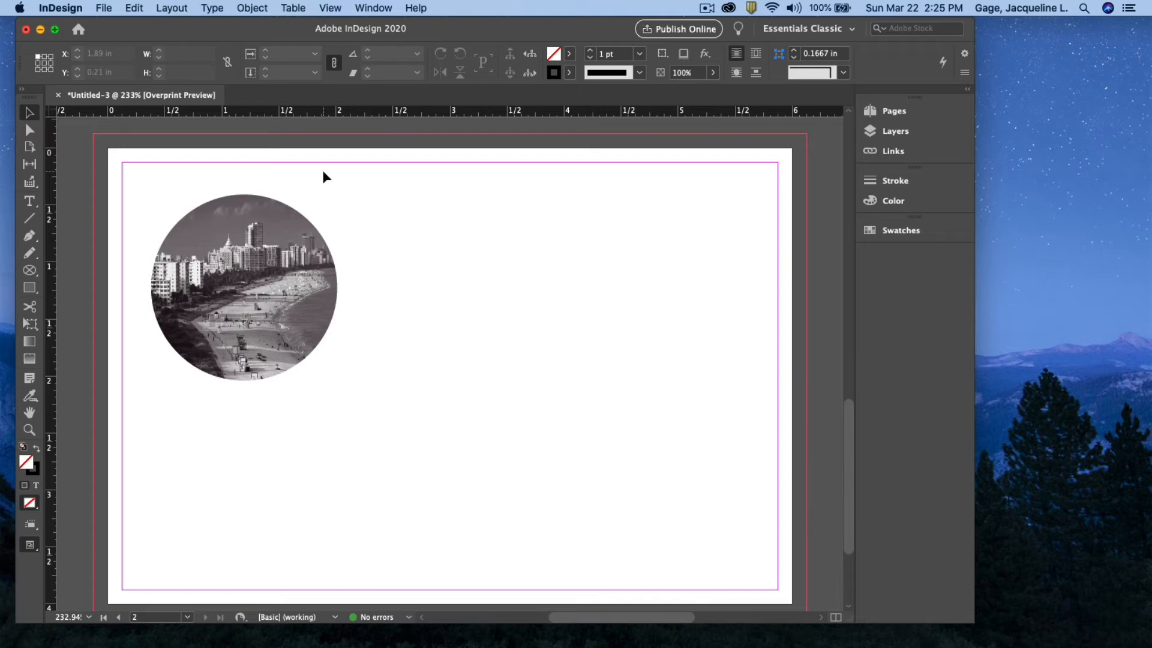
Step: Draw a vertical line about 3.32 in long near the page's middle and move it to about X 2.91, Y 0.34 in
left_click(28, 219)
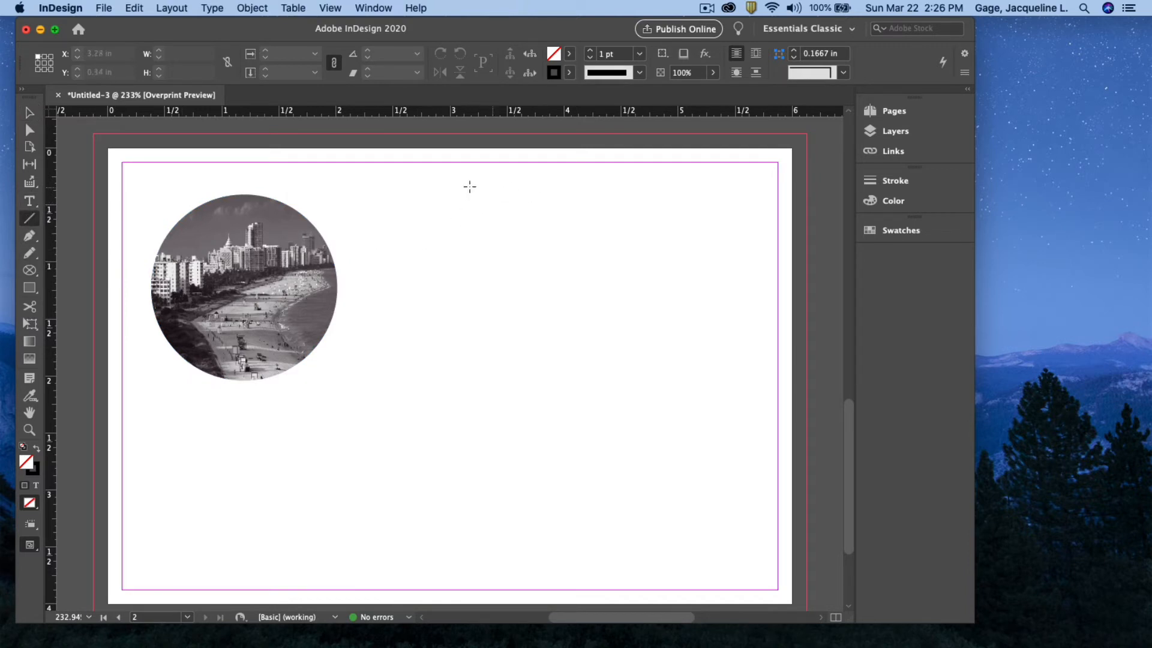
left_click_drag(462, 188, 462, 562)
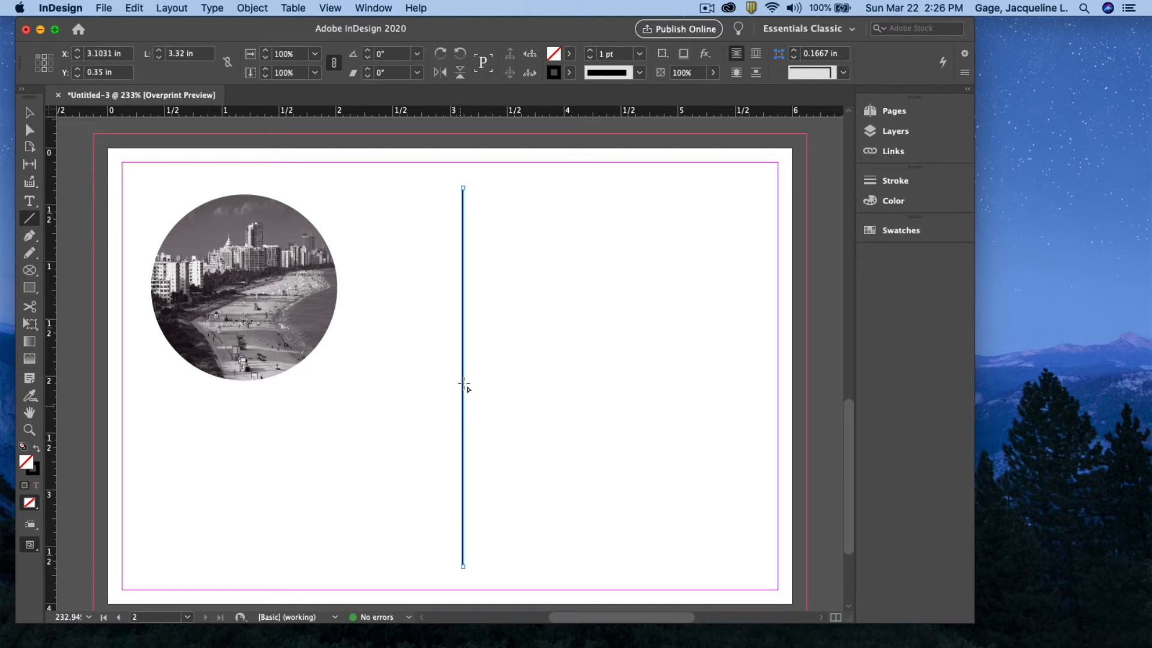
left_click(30, 112)
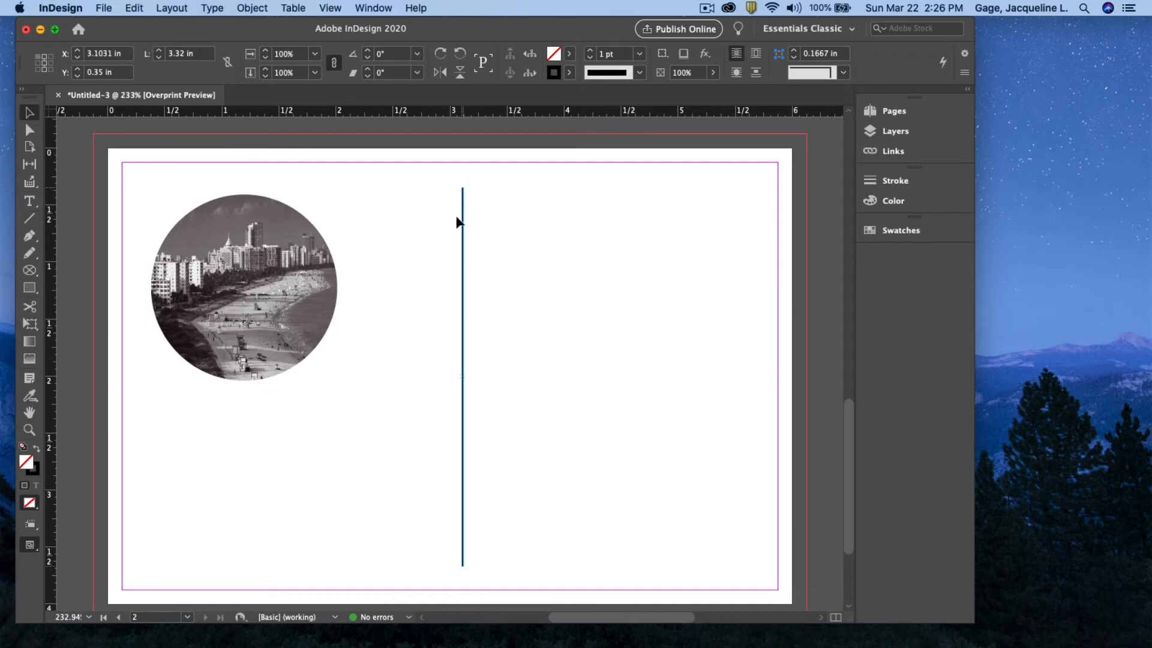
left_click_drag(457, 221, 441, 219)
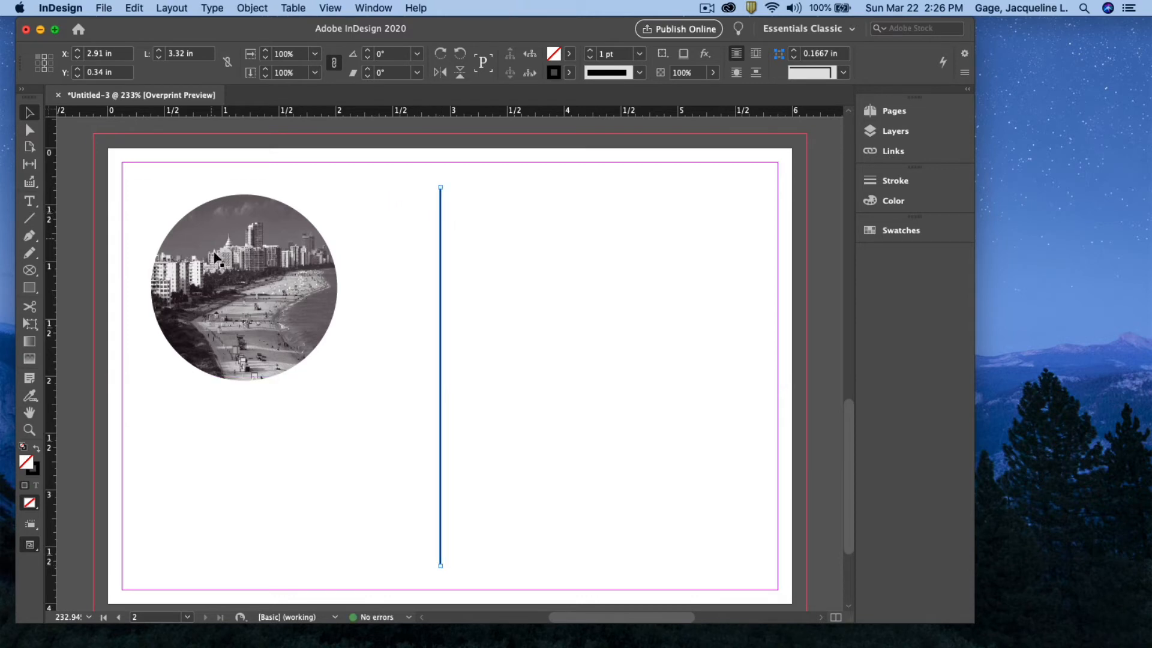
Step: Move the circular photo to about X 0.47, Y 0.37 in
left_click(271, 240)
left_click_drag(272, 236, 292, 236)
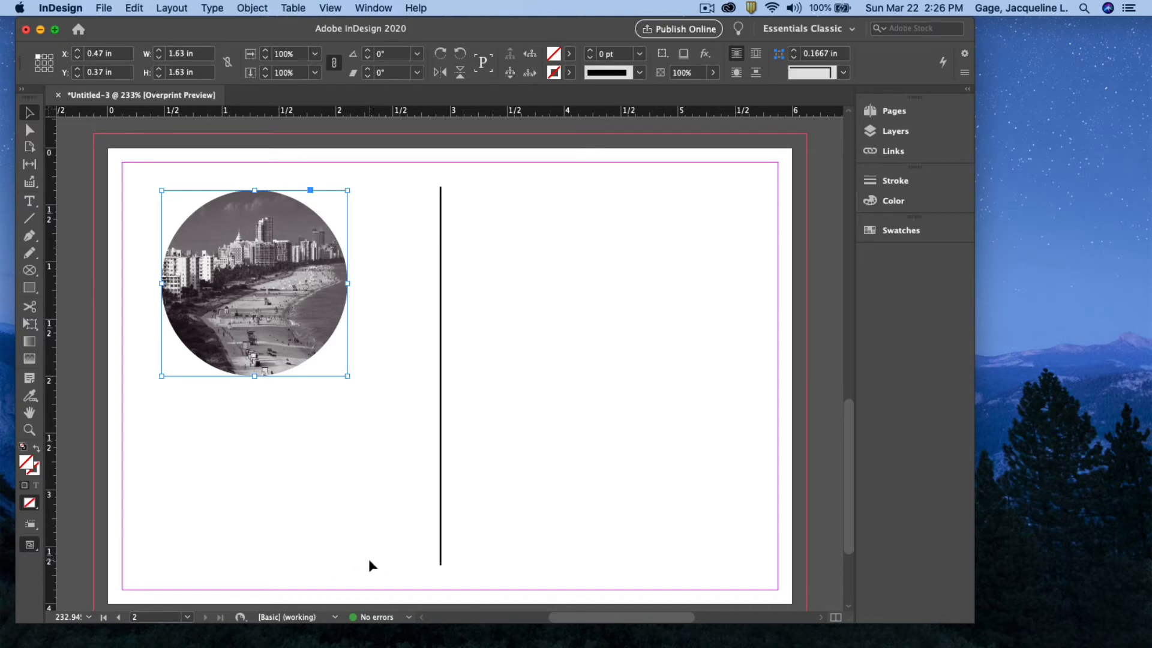
Step: Draw a shallow text frame at the page's lower left, ending before the vertical line, and set its font to Helvetica Light
left_click(31, 204)
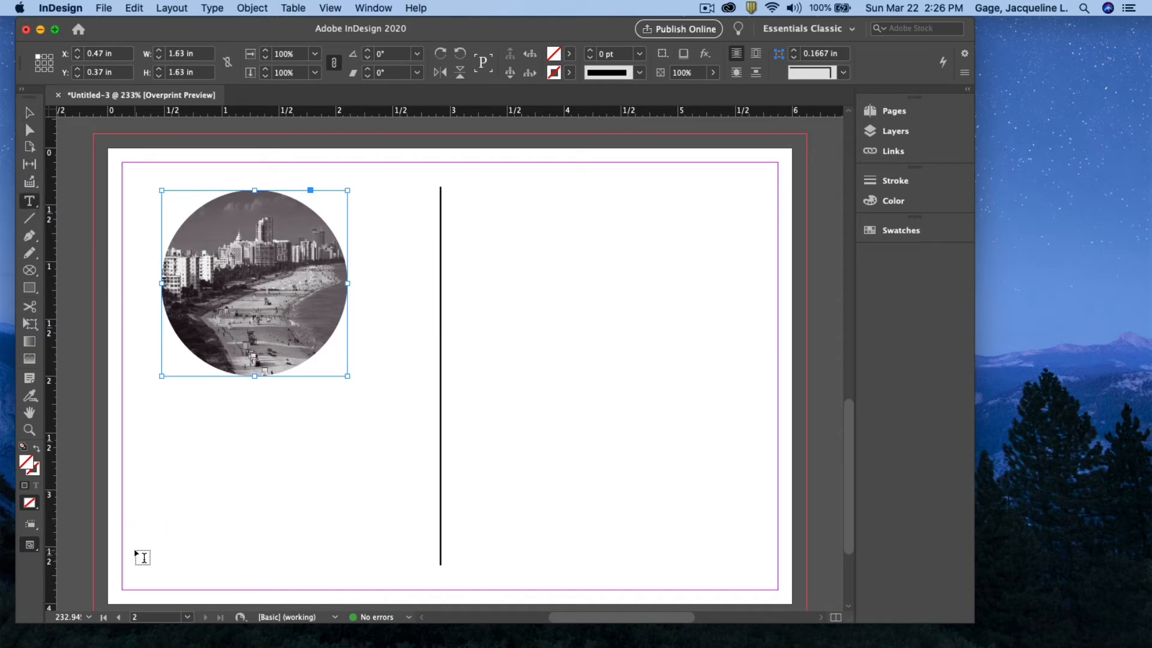
left_click_drag(134, 550, 416, 571)
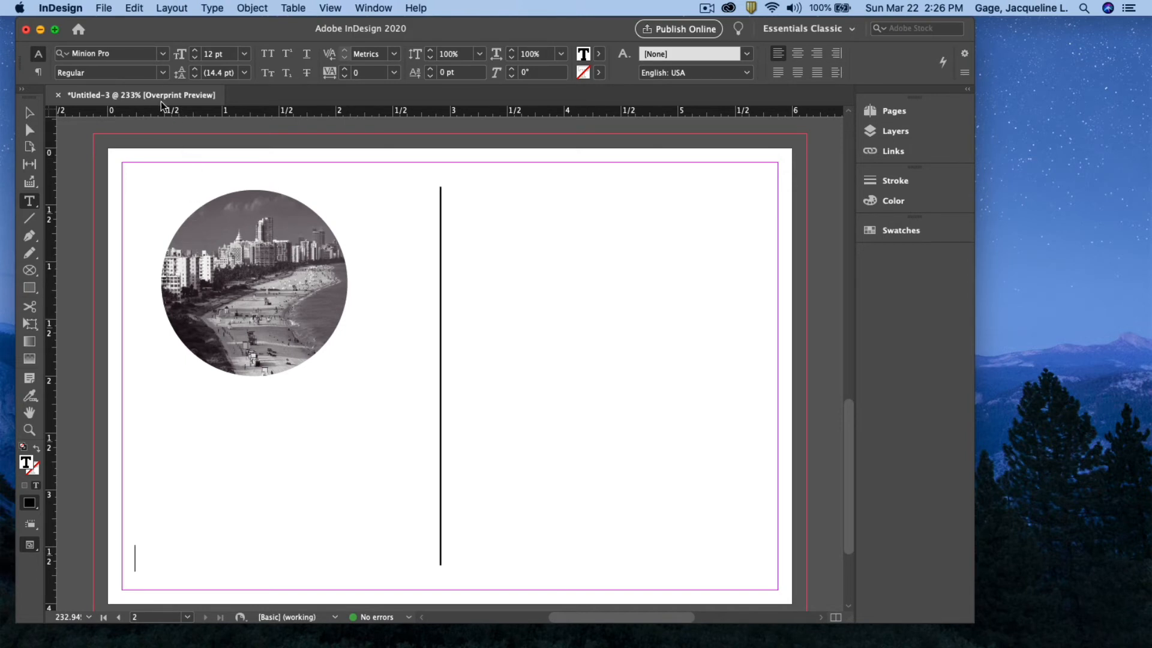
left_click(162, 57)
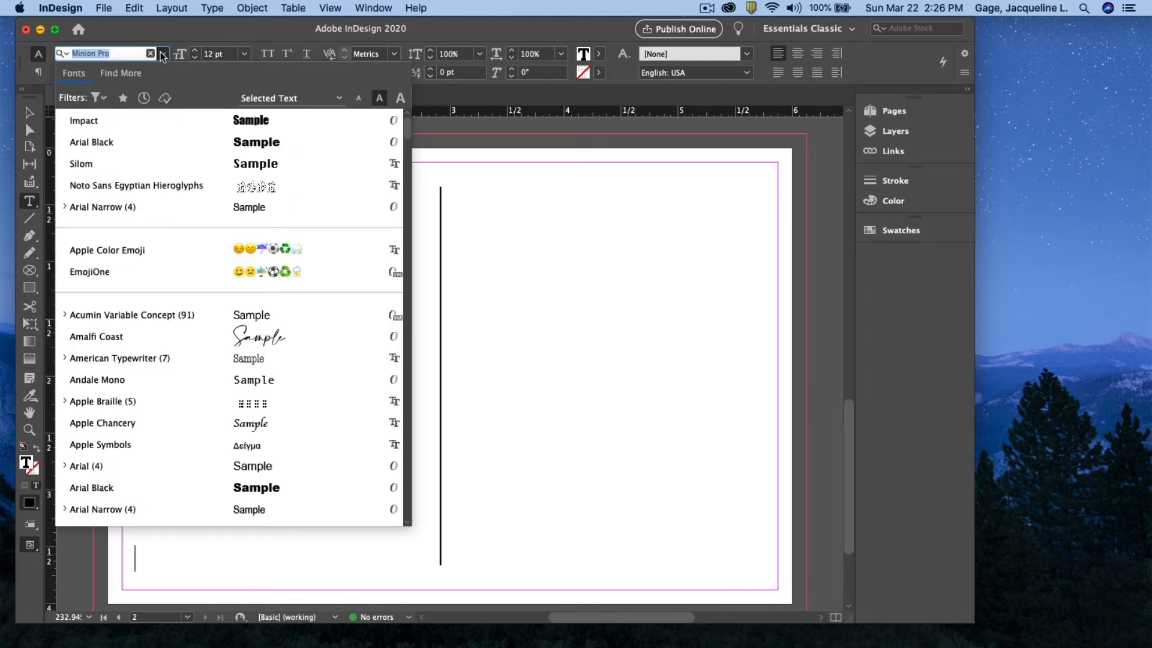
scroll(107, 384, "down", 5)
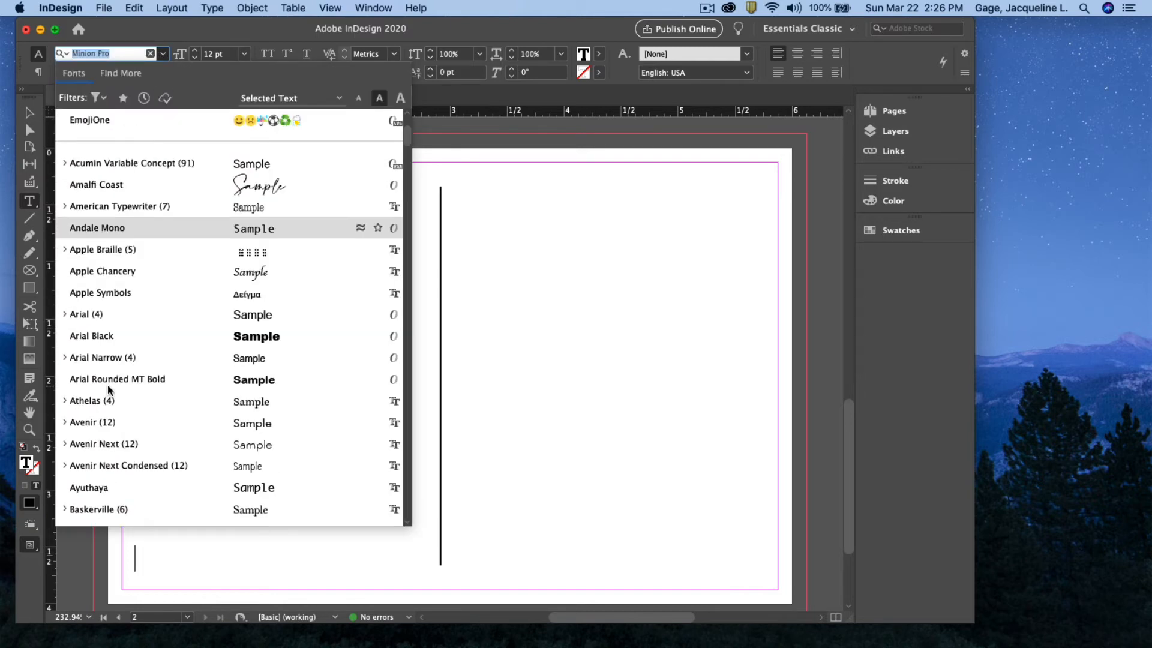
scroll(105, 378, "down", 5)
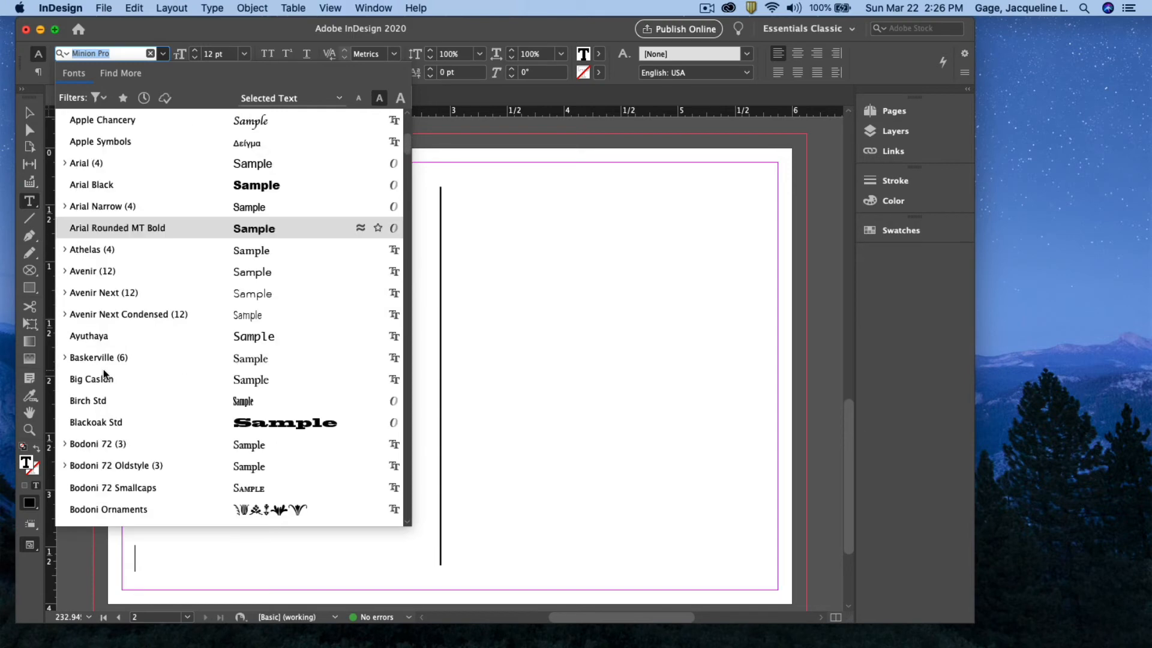
scroll(103, 372, "down", 20)
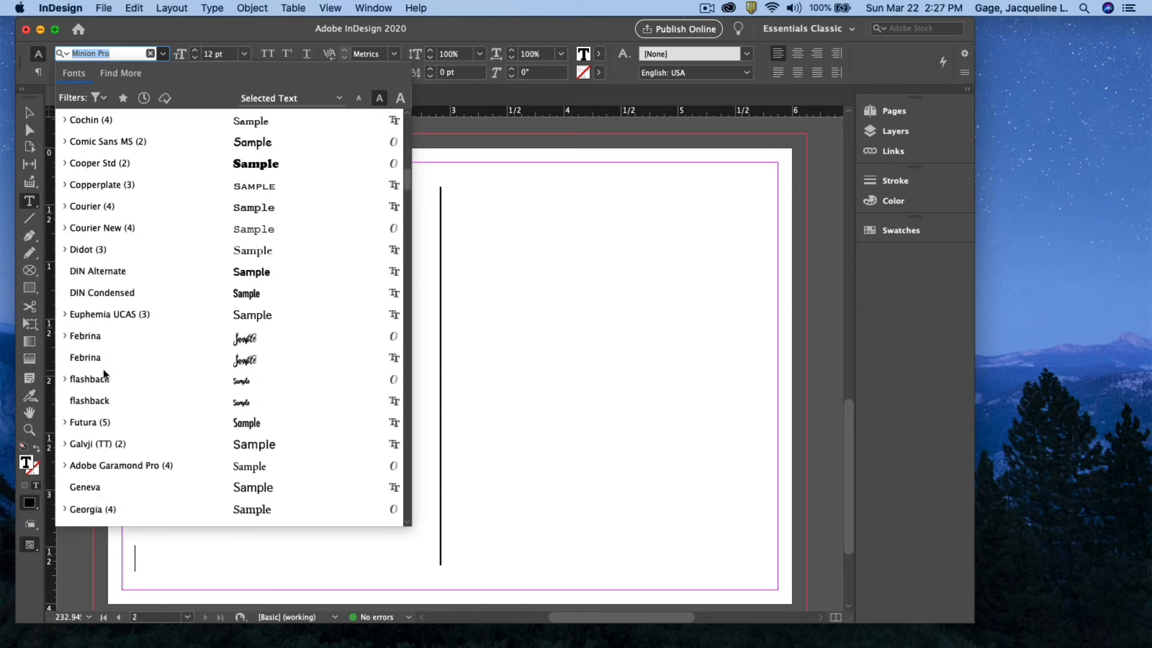
scroll(103, 374, "down", 2)
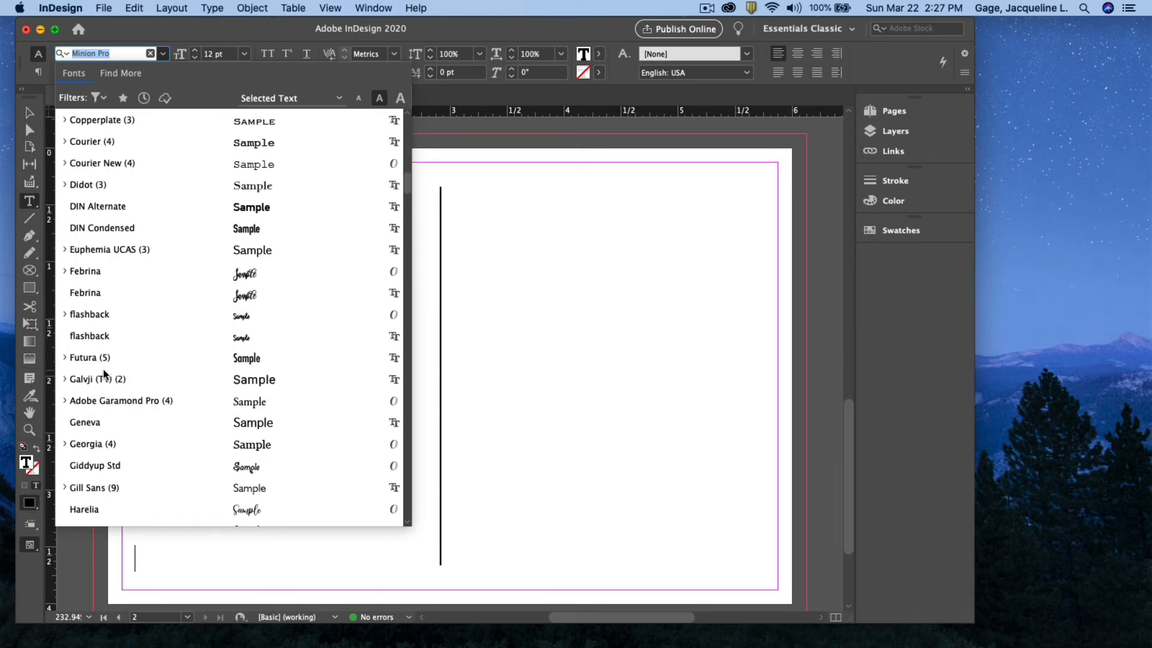
scroll(95, 417, "down", 3)
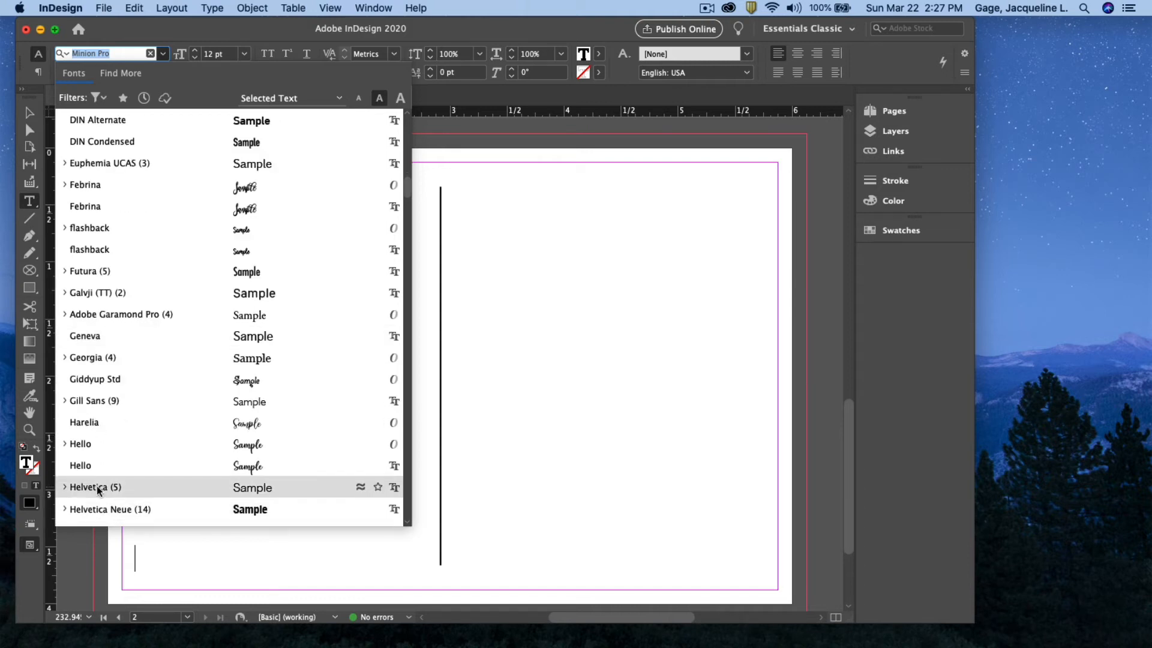
left_click(98, 488)
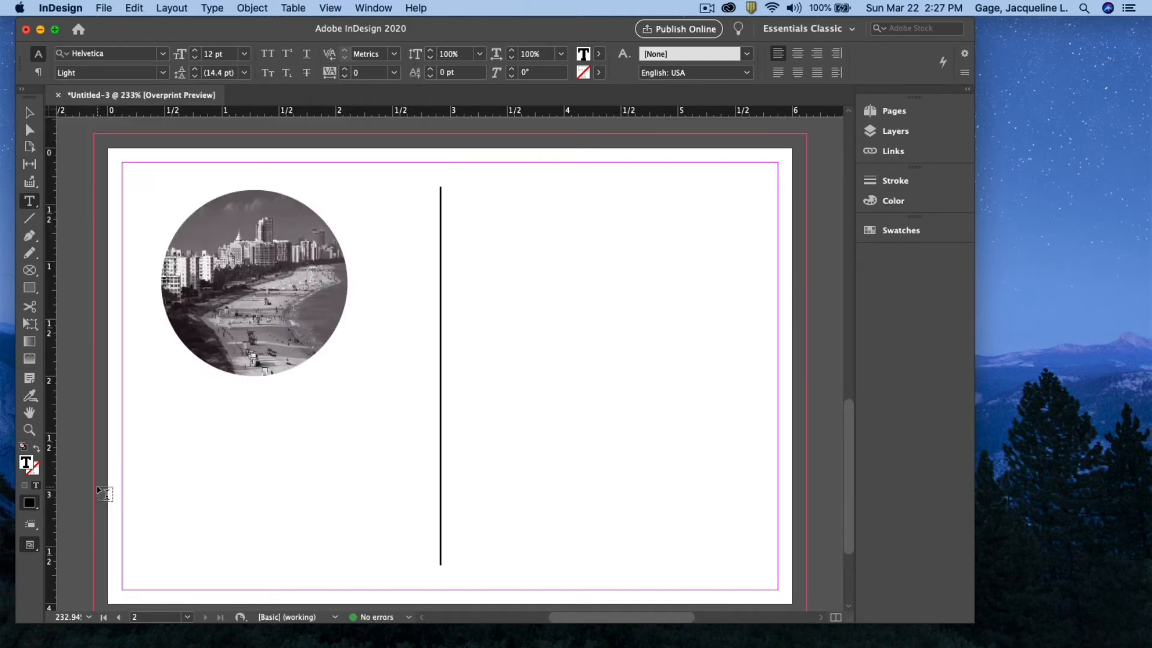
Step: Set the text size to 9 pt and enter "Miami is a beautiful city to visist with all their beaches" in the frame
left_click(244, 54)
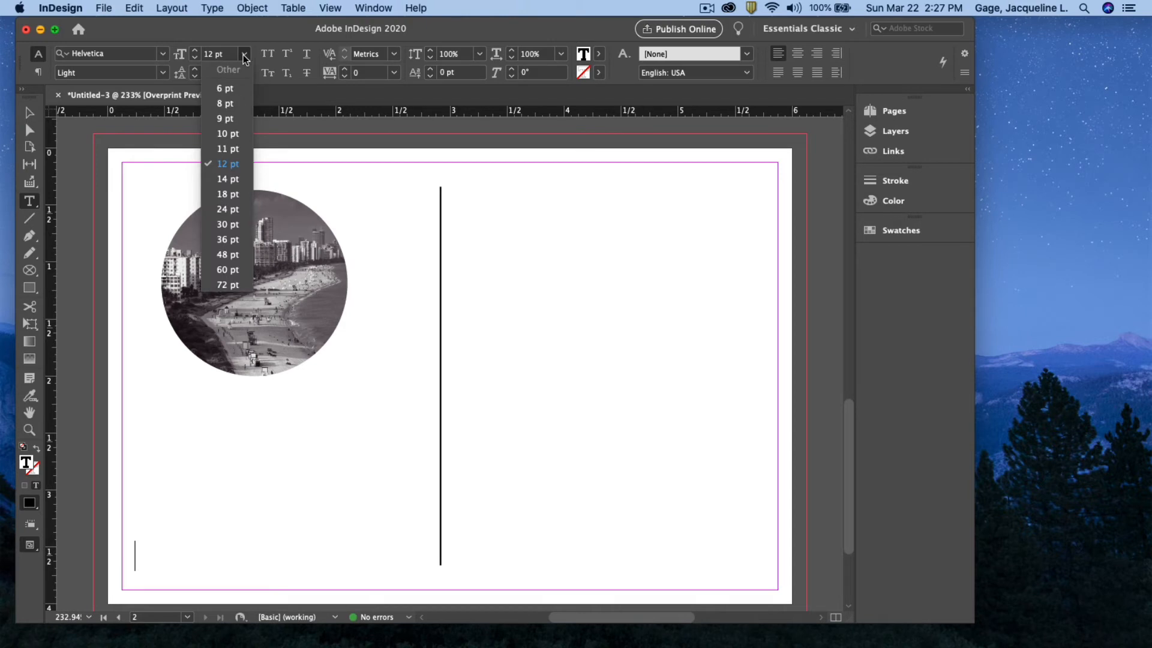
left_click(230, 117)
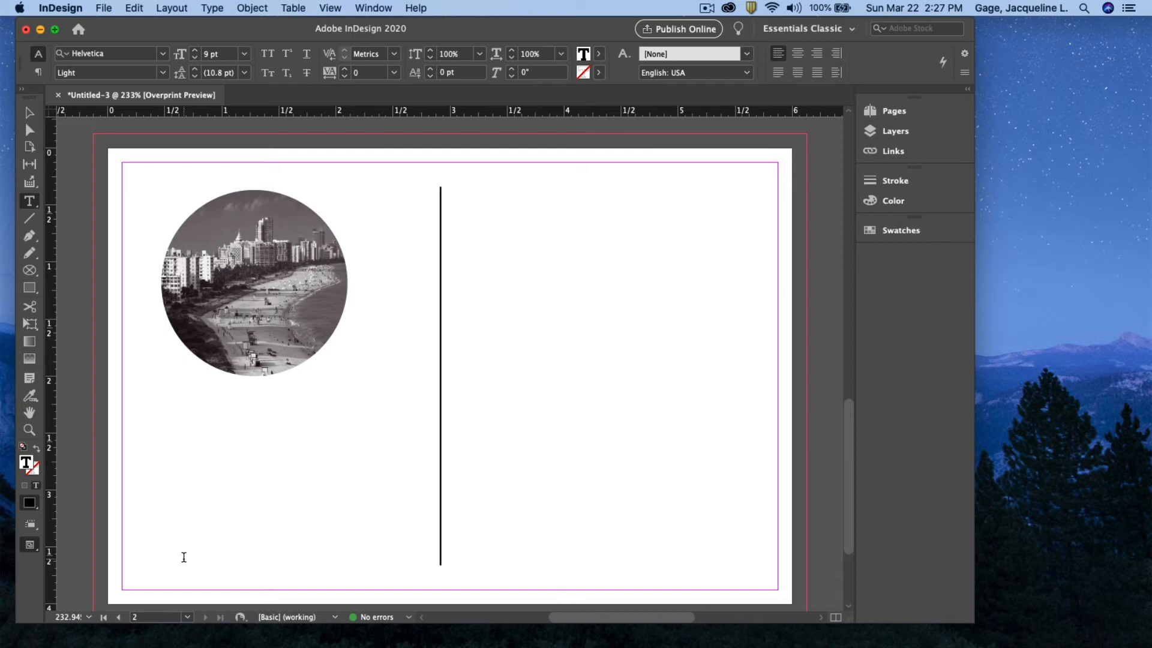
type("Miami is a beautiful c")
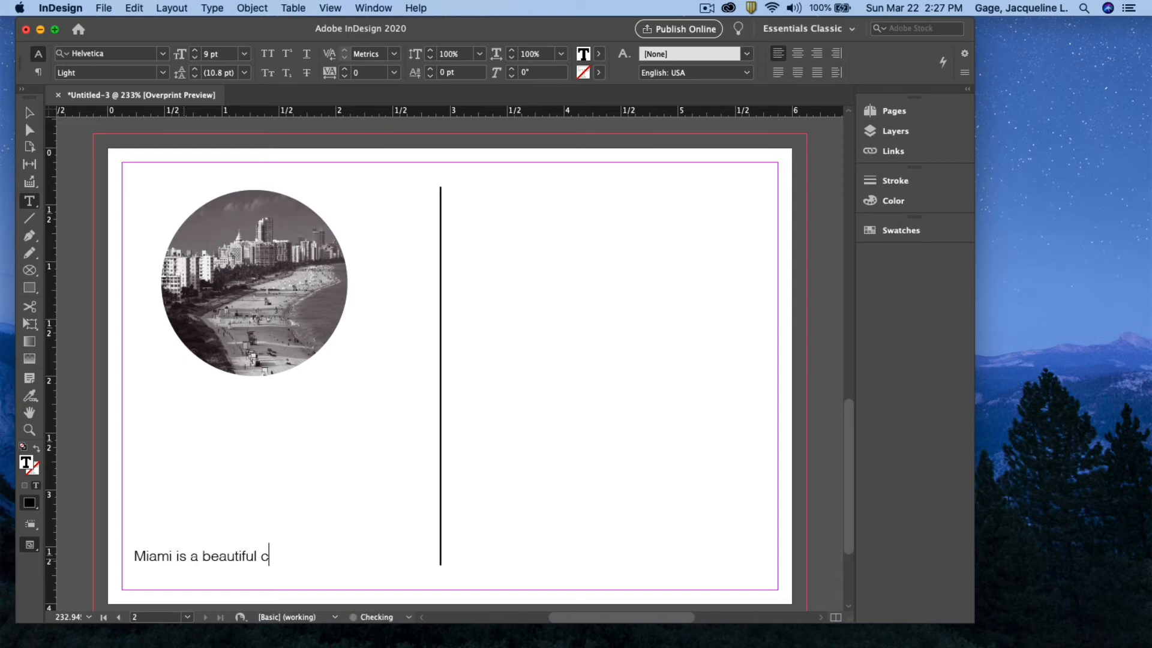
type("ity to visy")
key("BackSpace")
type("ist")
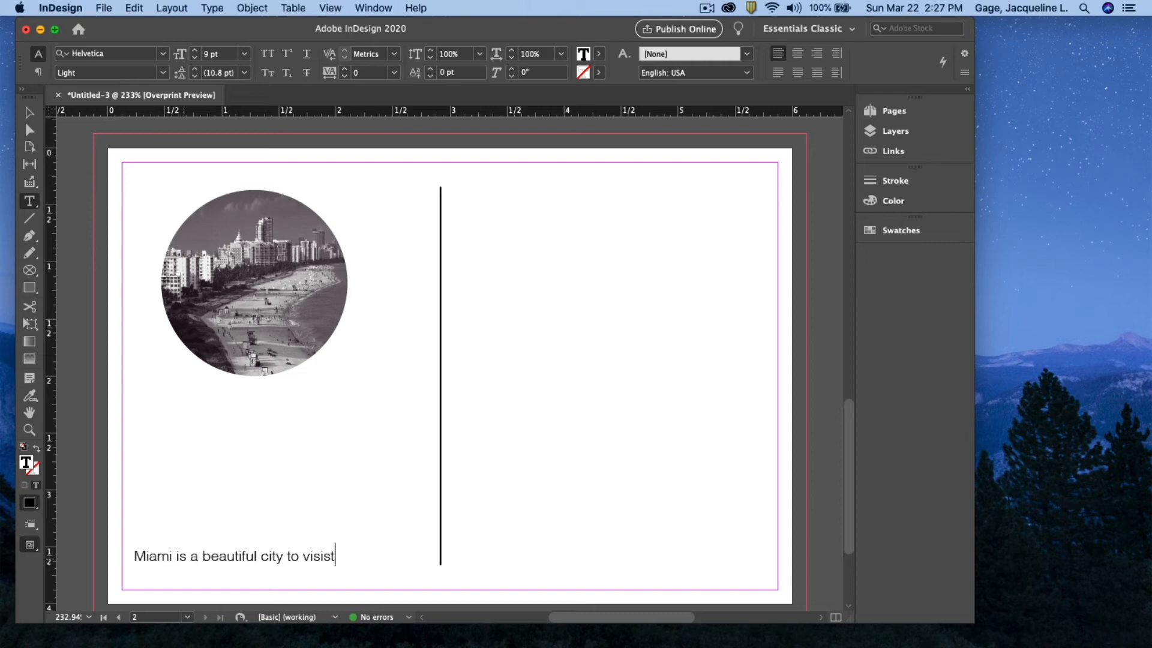
type(" with all their")
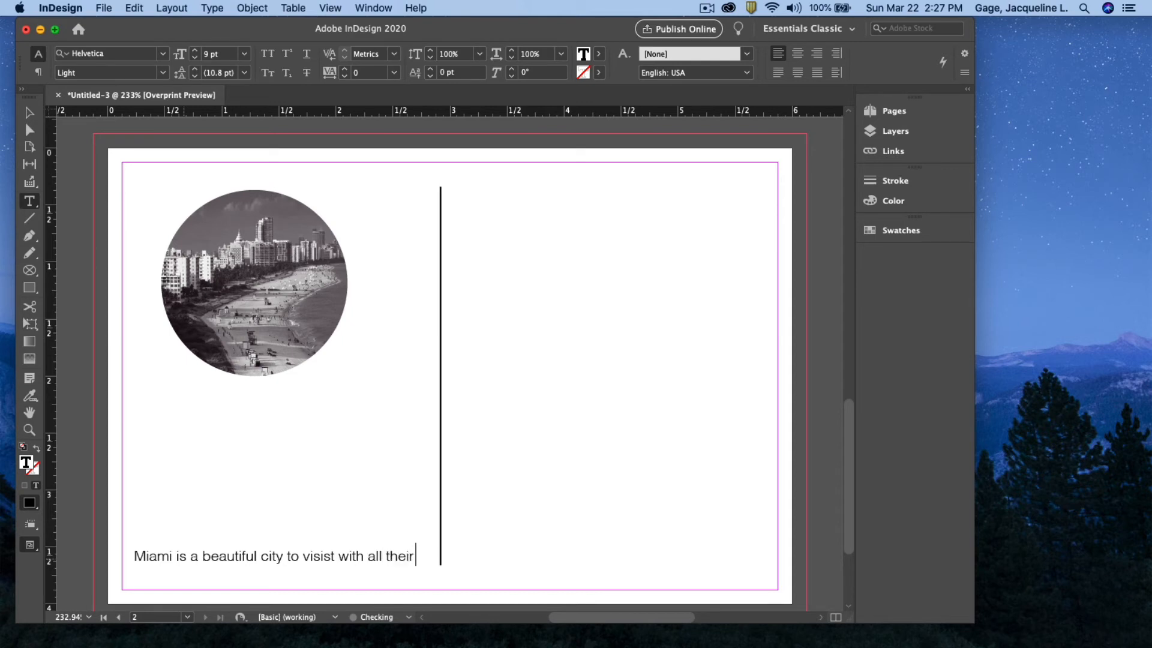
type(" beaches")
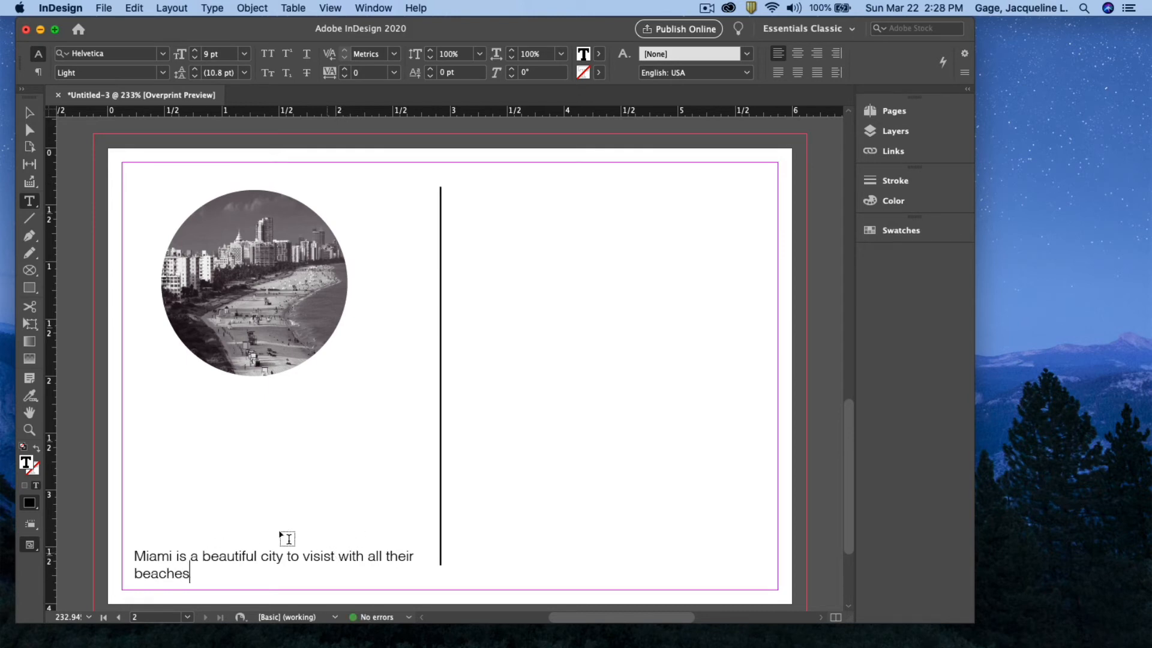
Step: Widen the text frame to about 3.29 in and move it to about X 0.16, Y 3.56 in
left_click(27, 118)
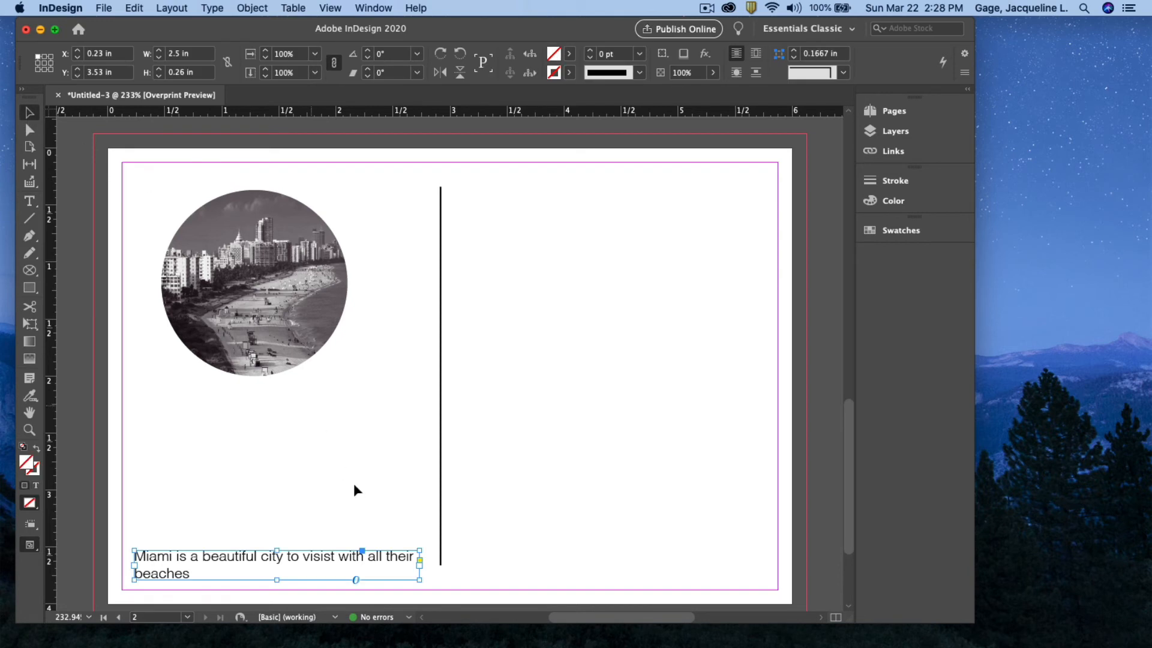
left_click_drag(419, 579, 509, 579)
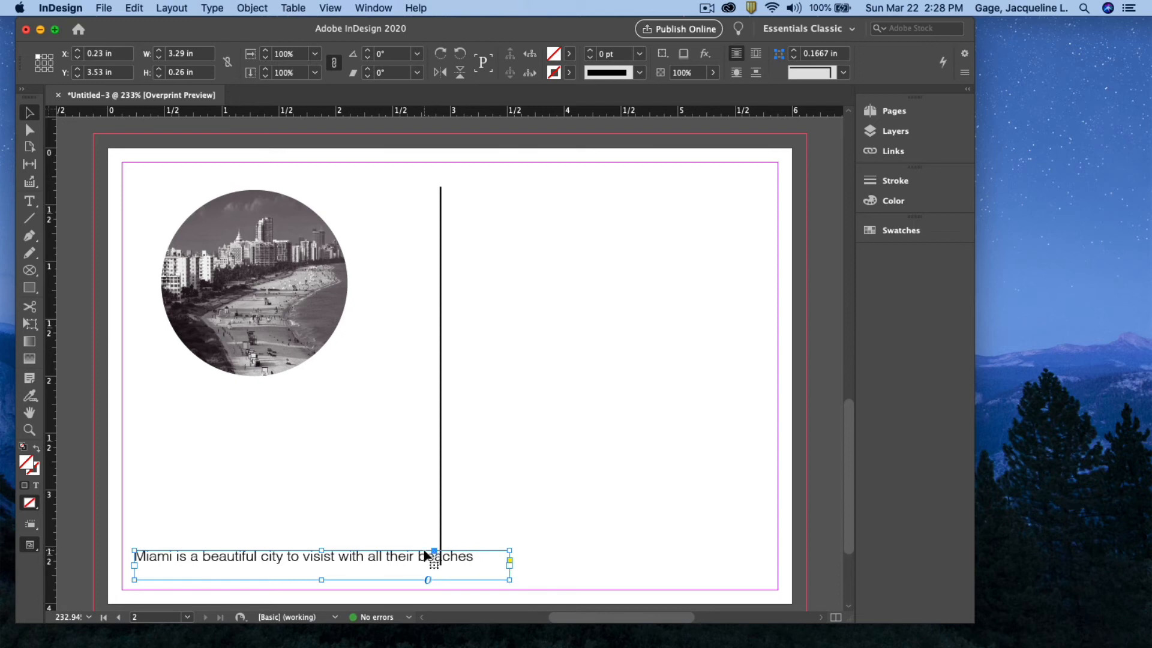
left_click_drag(429, 556, 132, 536)
Step: Reduce the font size of the whole Miami sentence to 8 pt
left_click(30, 203)
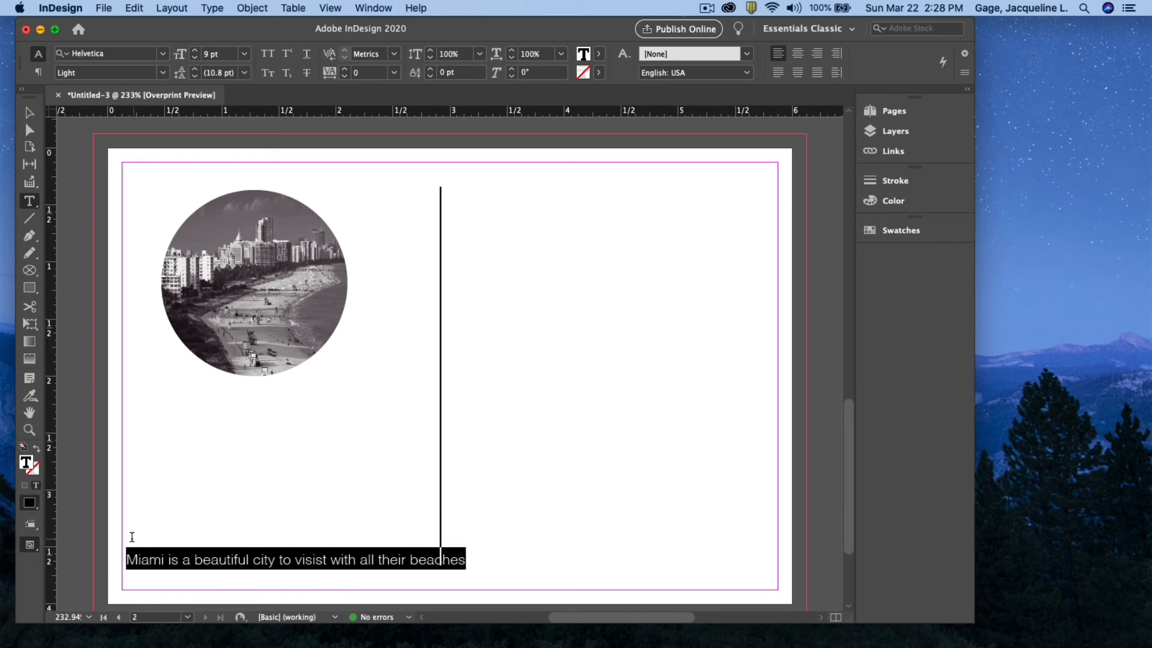
left_click(243, 54)
left_click(222, 104)
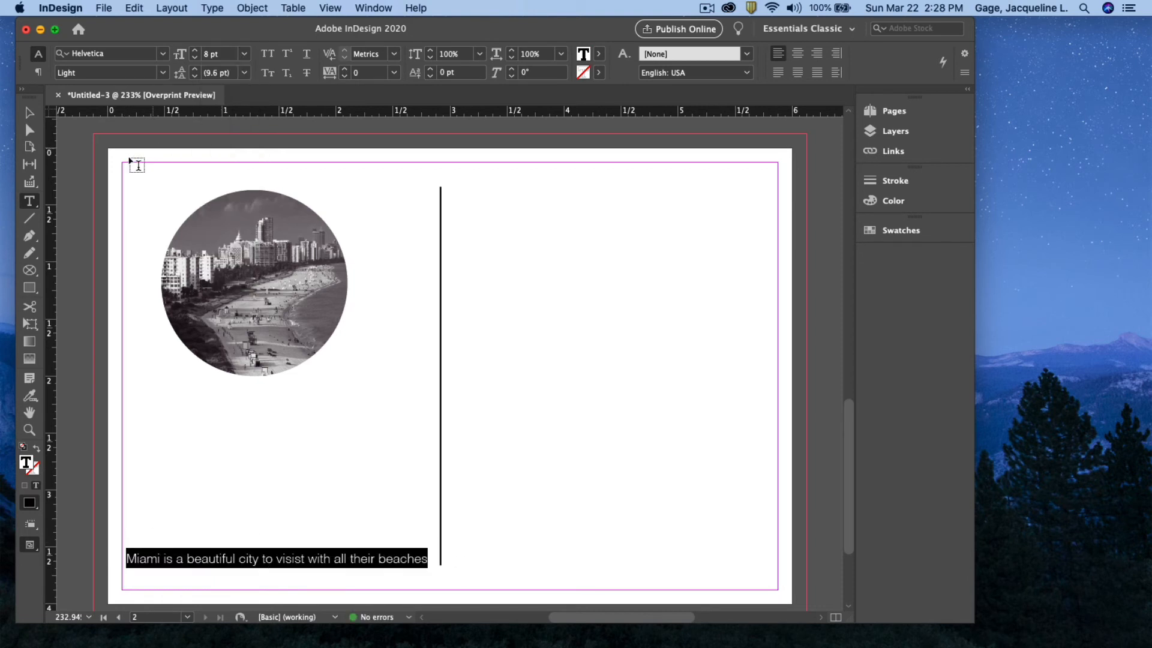
Step: Fit the text frame to about 2.68 by 0.2 in at Y 3.59 in, clear of the divider line, and deselect it
key("Escape")
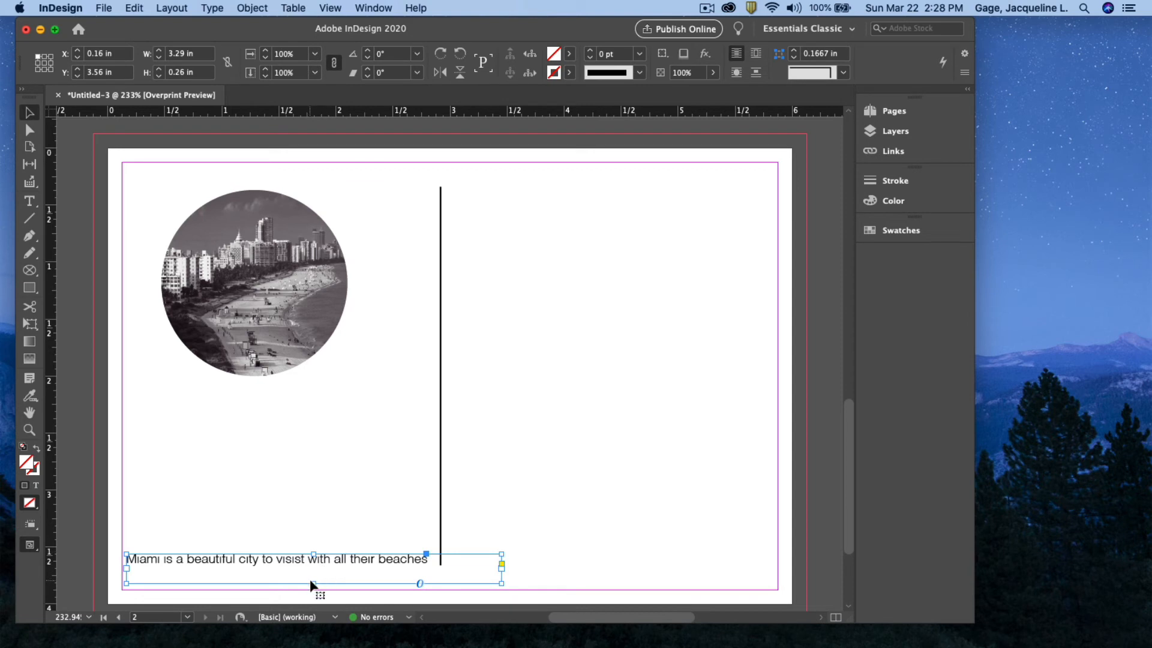
left_click_drag(313, 583, 327, 571)
left_click_drag(500, 573, 432, 580)
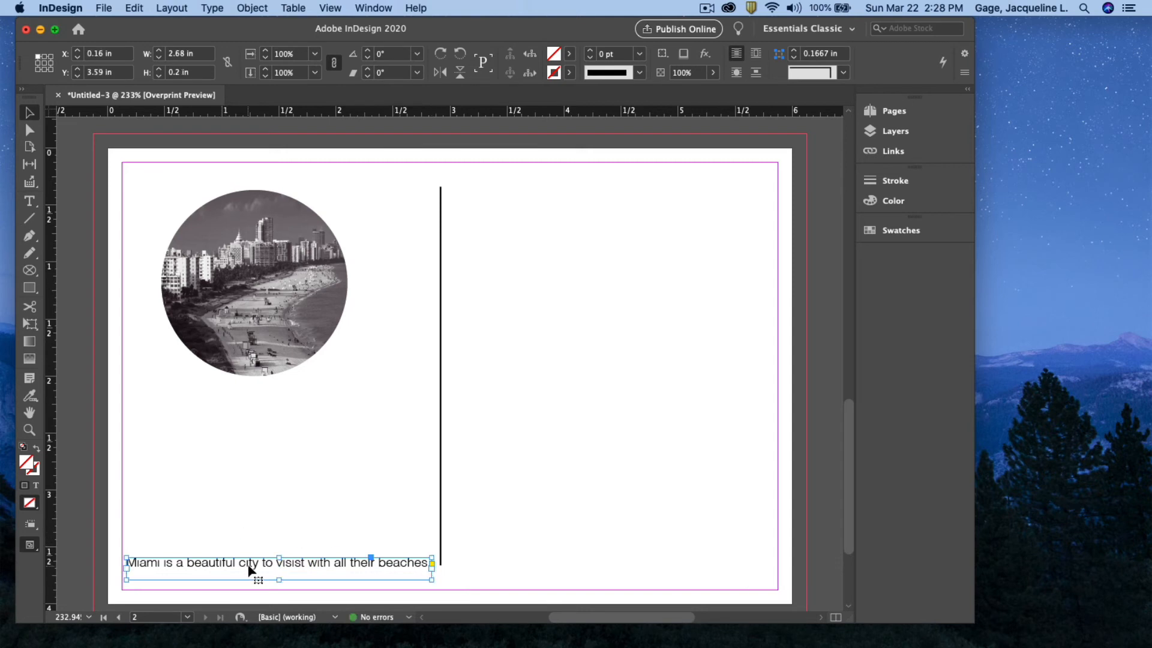
left_click(348, 521)
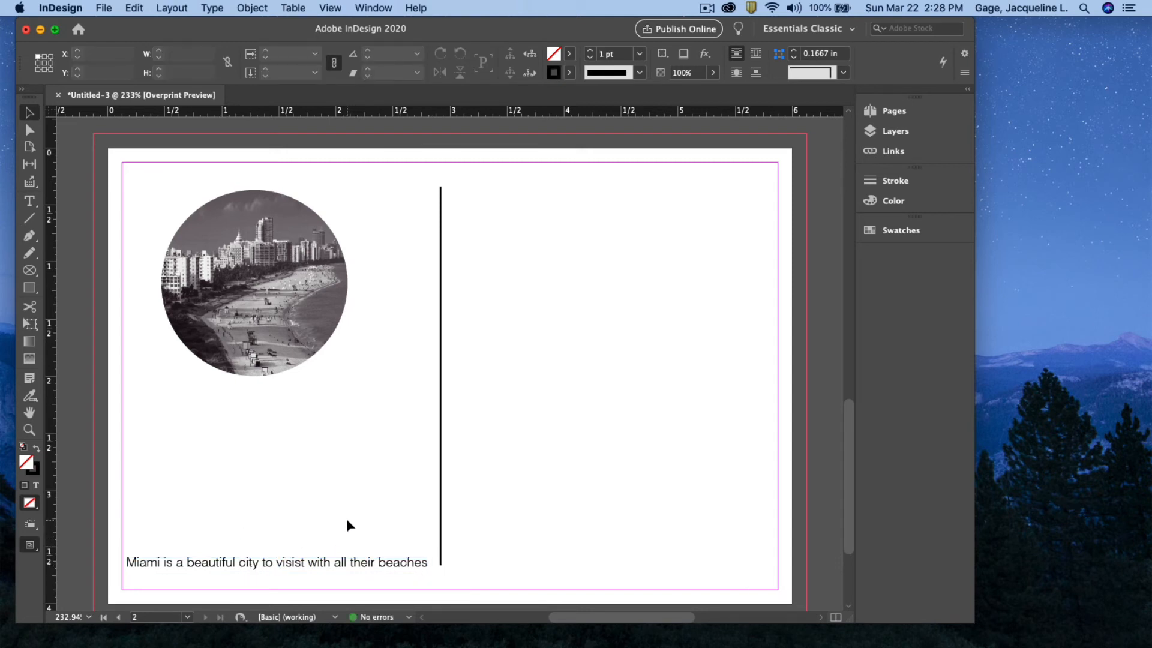
Step: Run a spelling check on the sentence and replace "visist" with "visit"
left_click(133, 8)
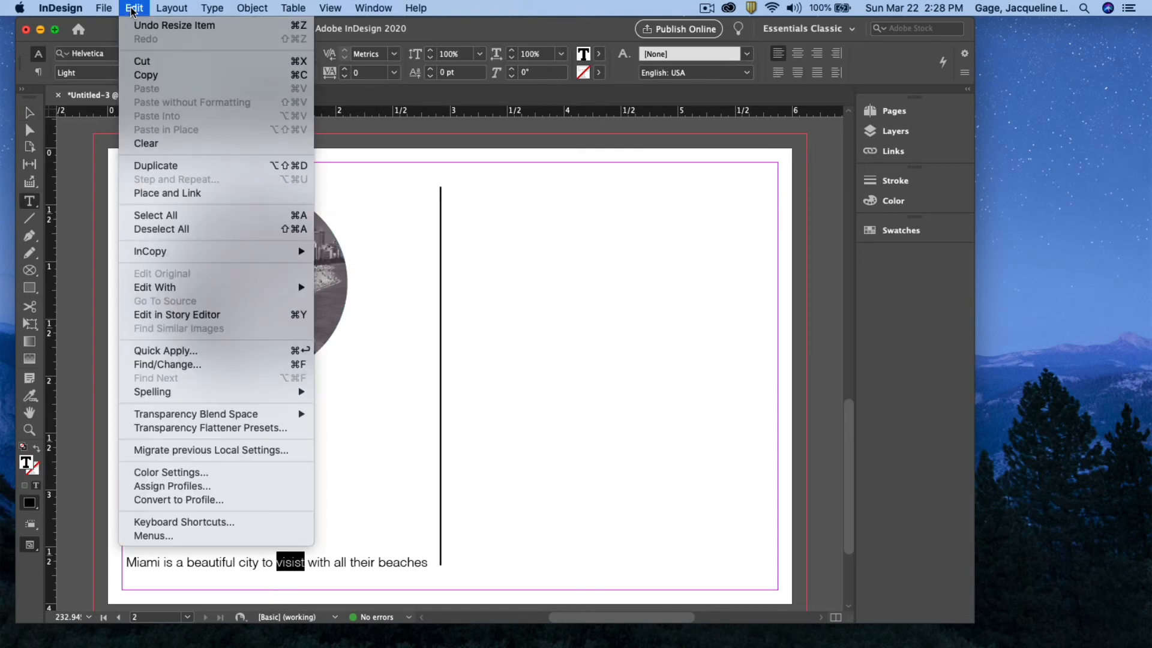
mouse_move(278, 400)
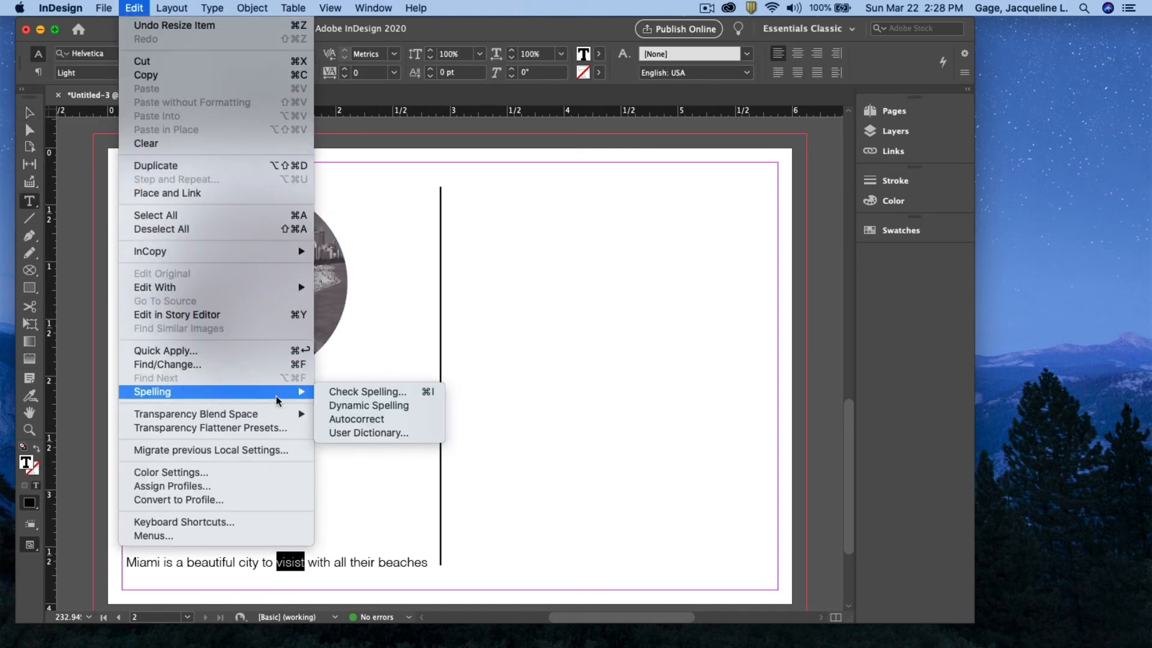
left_click(353, 391)
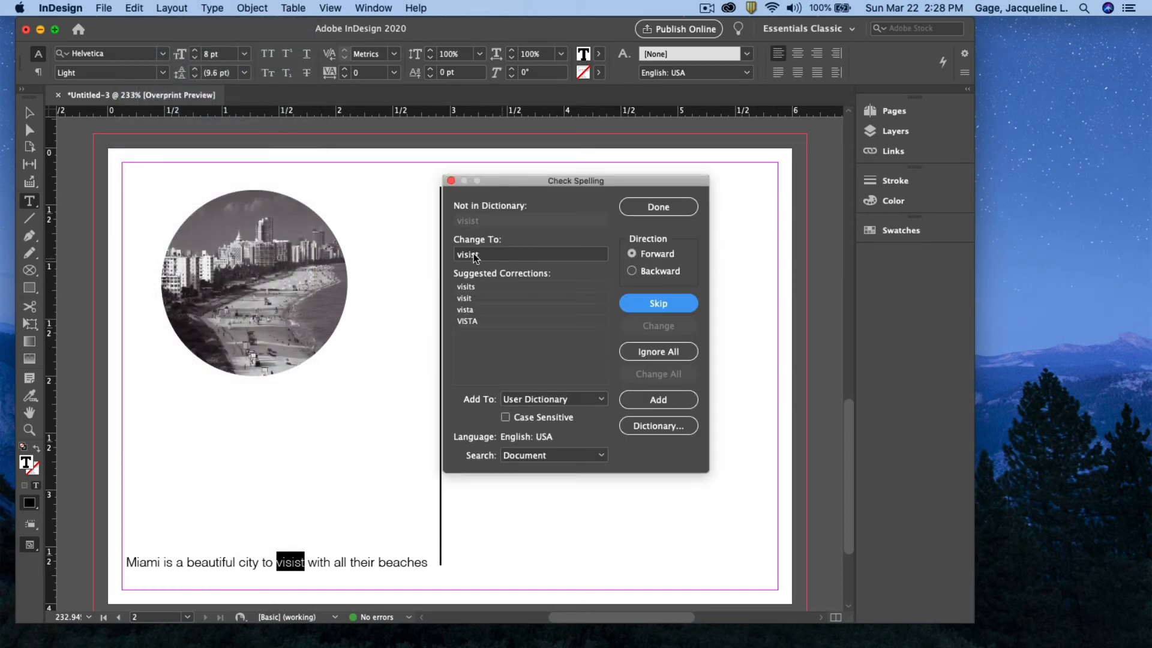
left_click(474, 298)
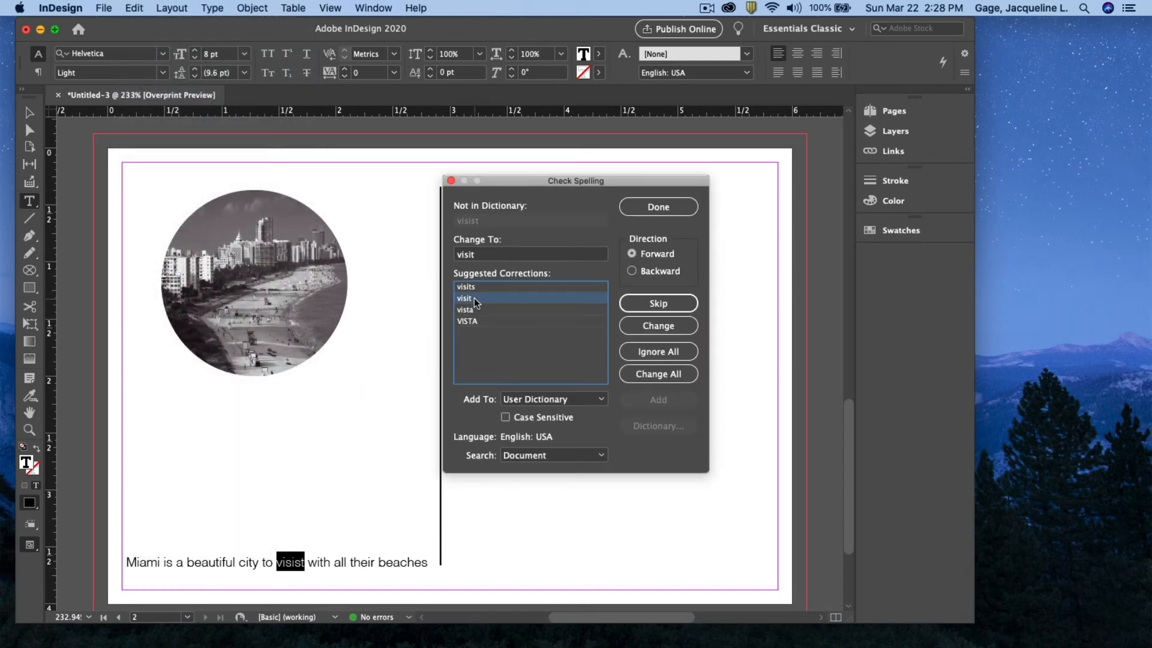
left_click(662, 327)
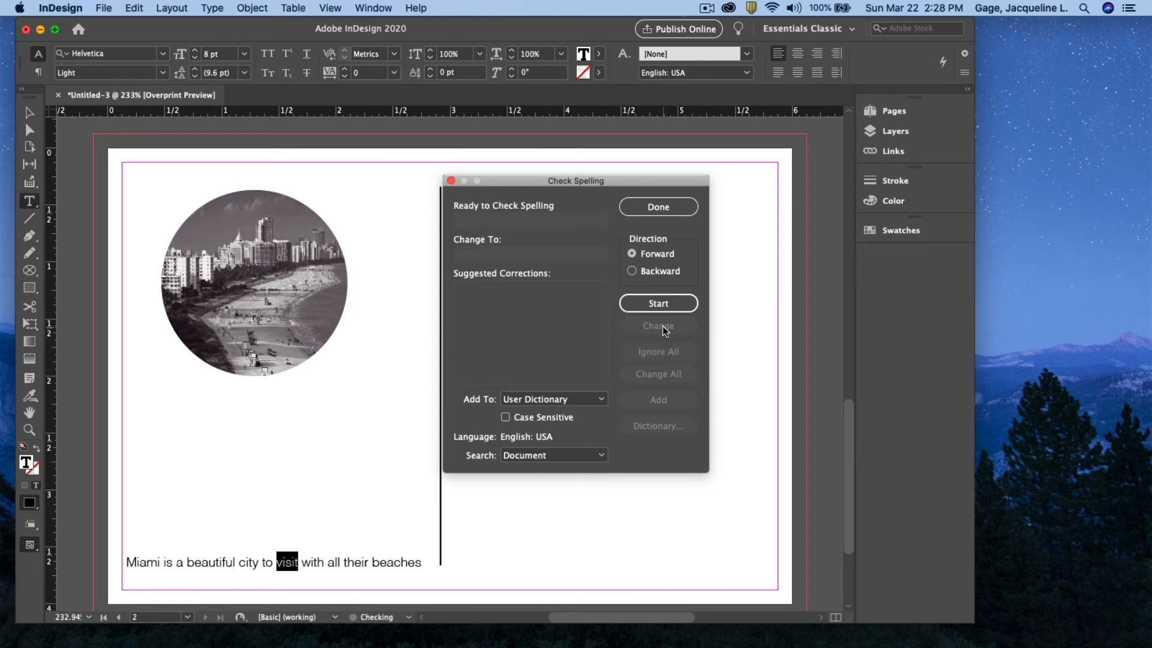
left_click(671, 206)
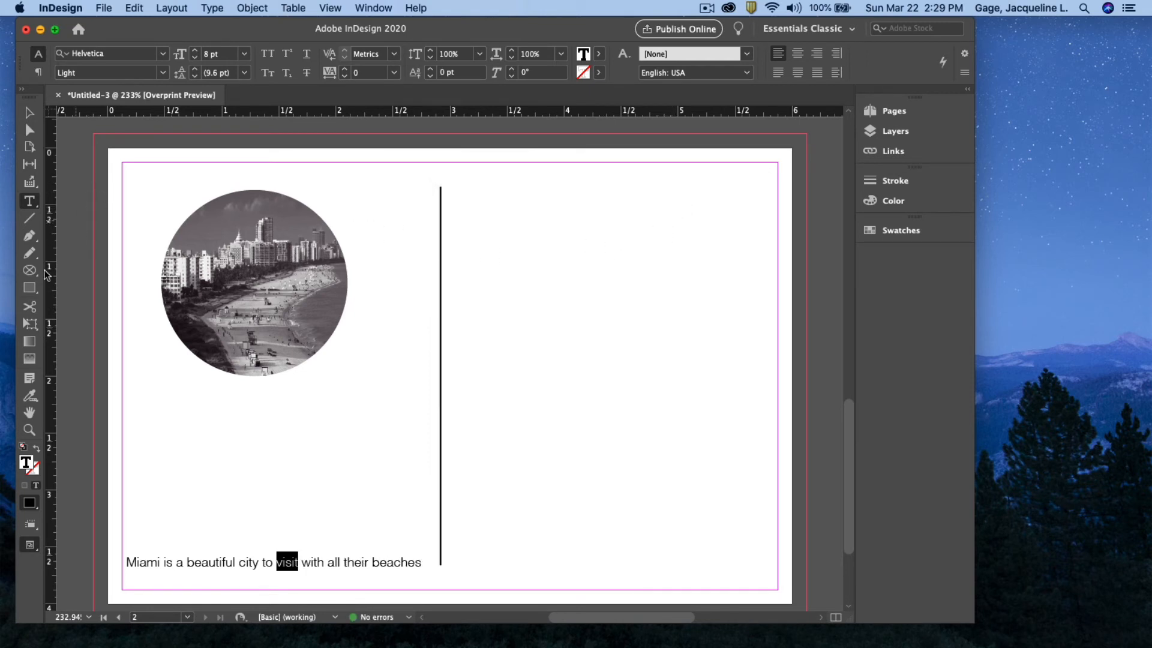
Step: Draw a stamp-sized rectangle about 0.91 by 0.72 in near the page's upper right at X 4.74, Y 0.34 in, and deselect it
left_click(35, 288)
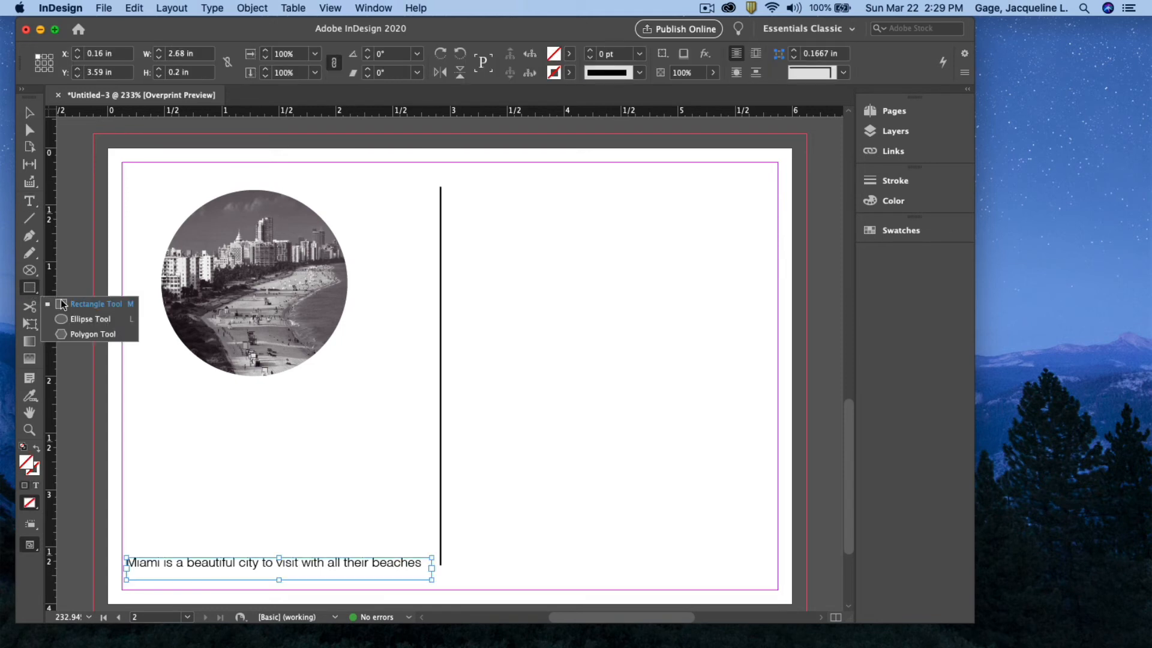
left_click_drag(648, 187, 752, 269)
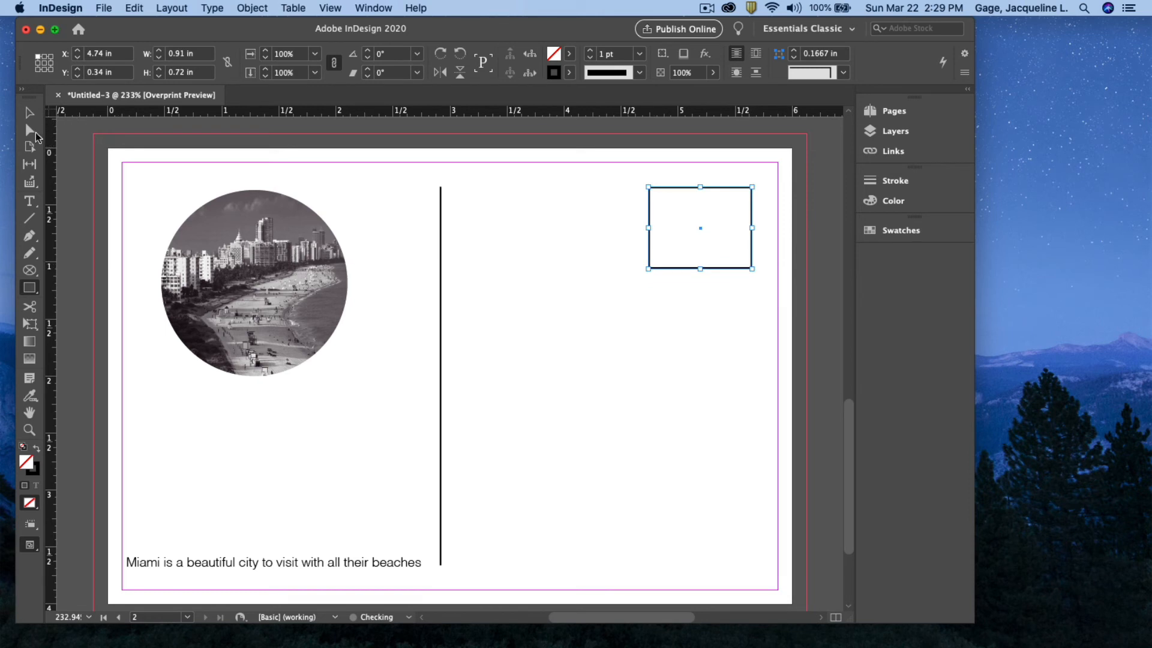
left_click(29, 113)
left_click(523, 276)
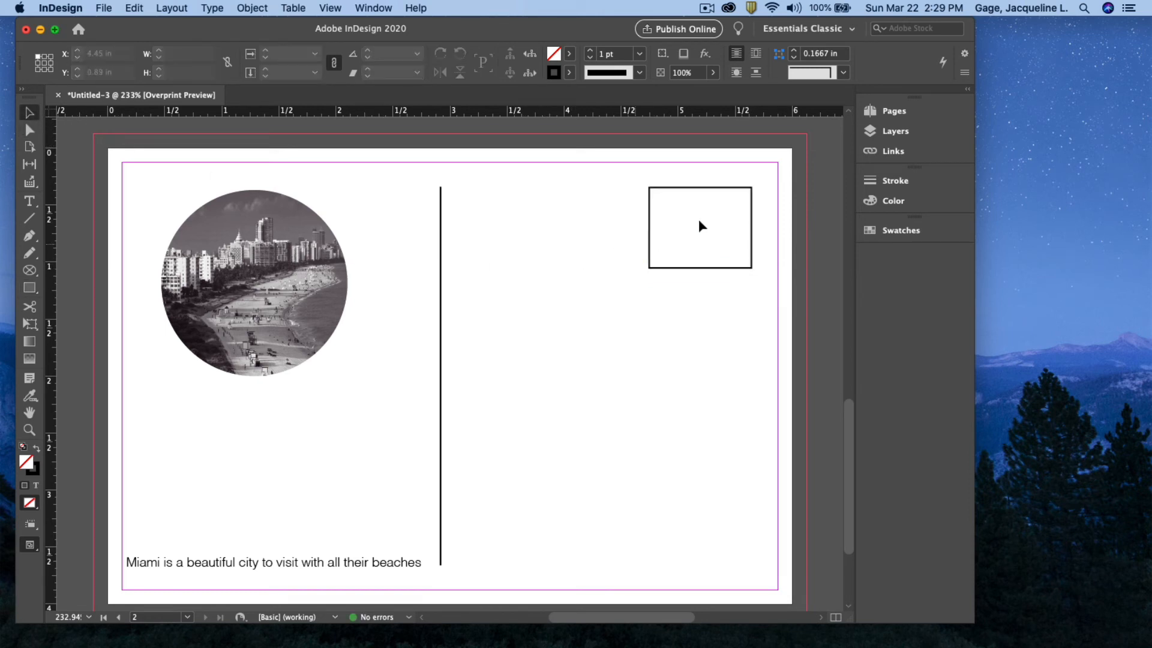
Step: Display the document's color swatches and enlarge their list to show every swatch
left_click(873, 232)
left_click(367, 7)
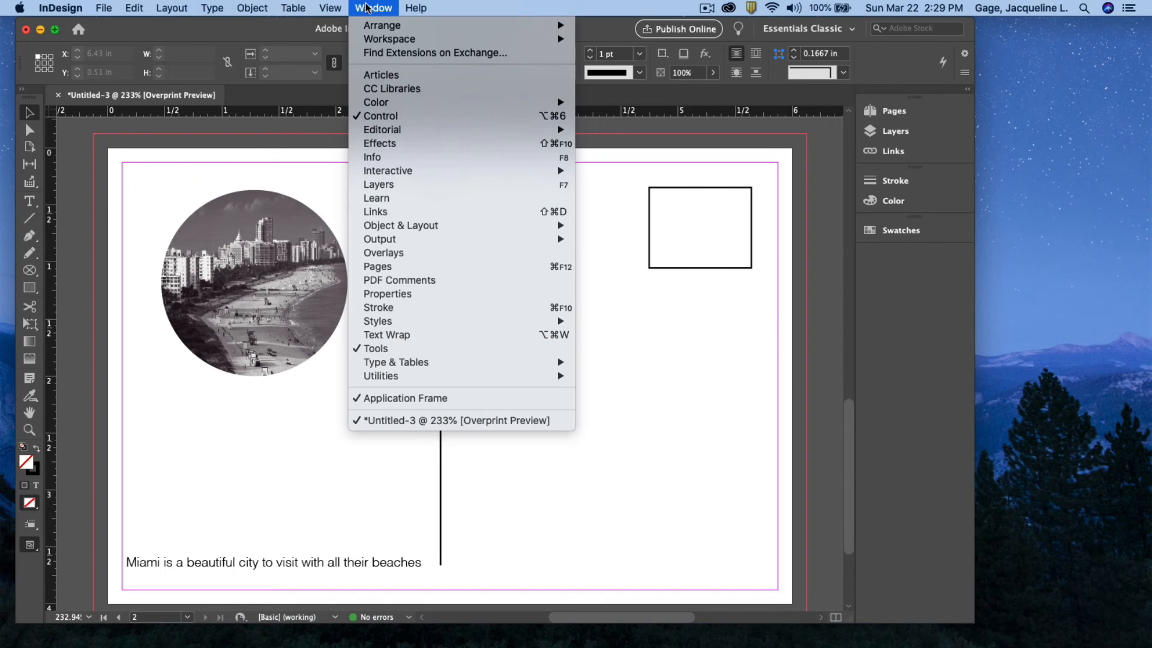
mouse_move(445, 100)
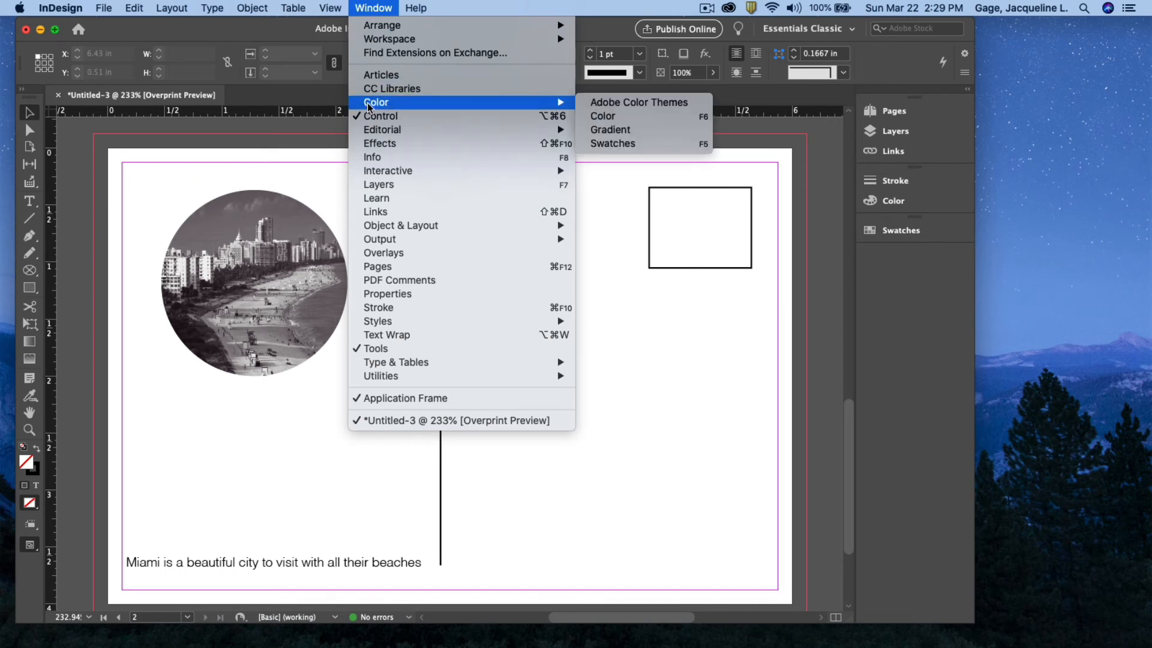
left_click(619, 142)
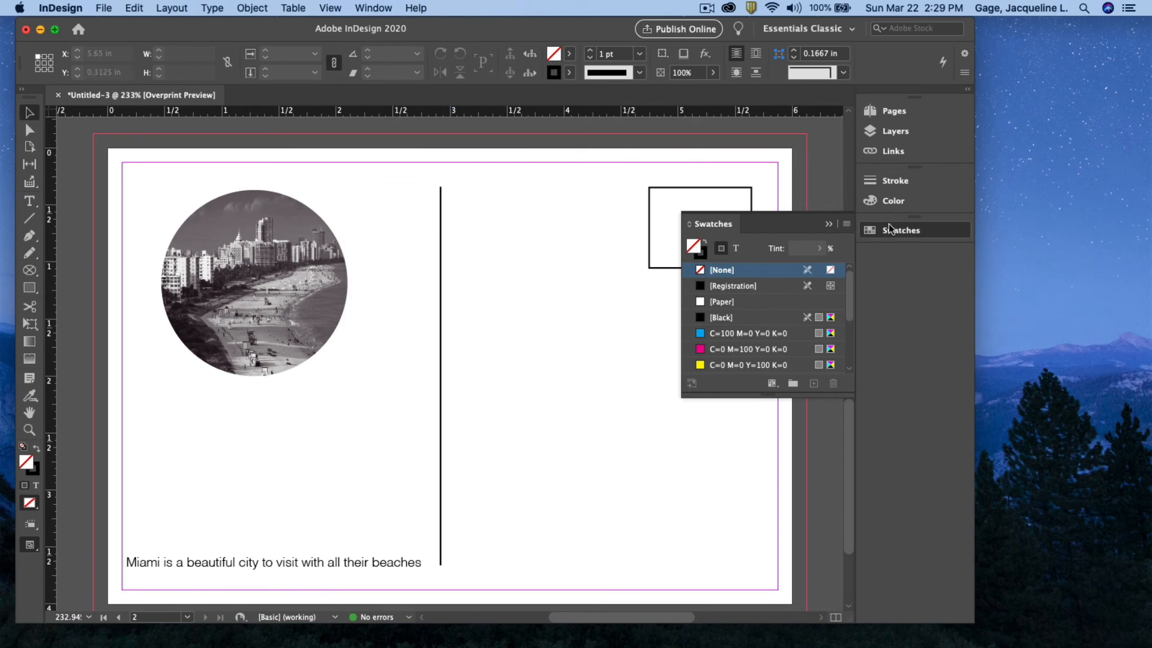
left_click_drag(780, 397, 785, 543)
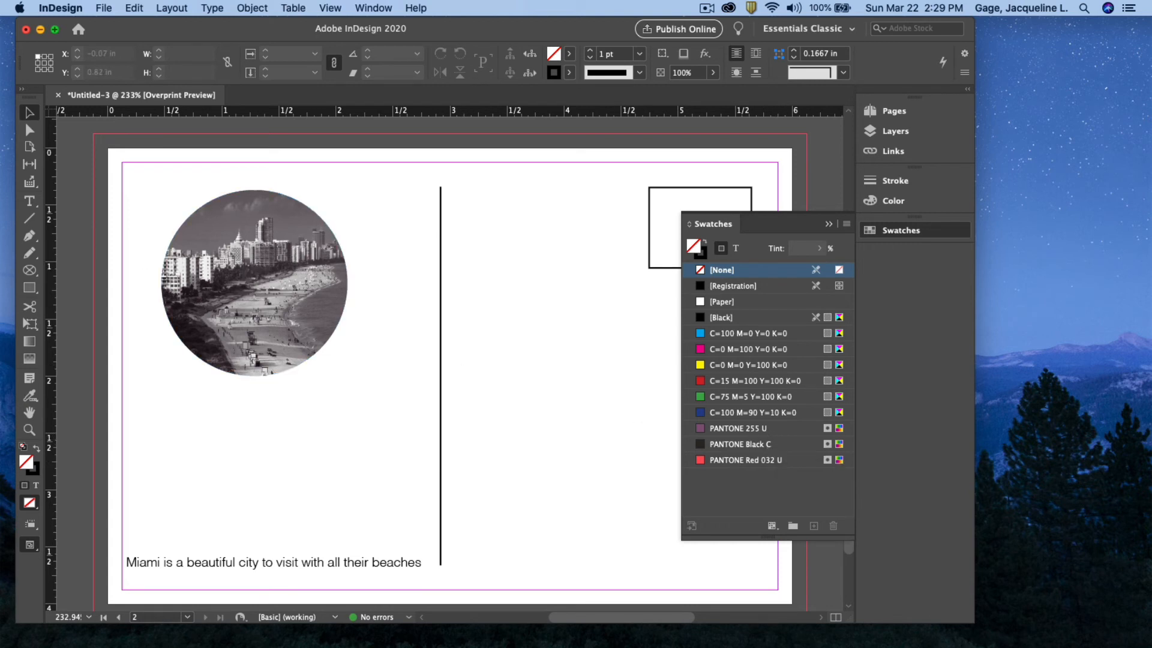
Step: Color the whole Miami sentence with the PANTONE 255 U swatch and deselect it
left_click(29, 201)
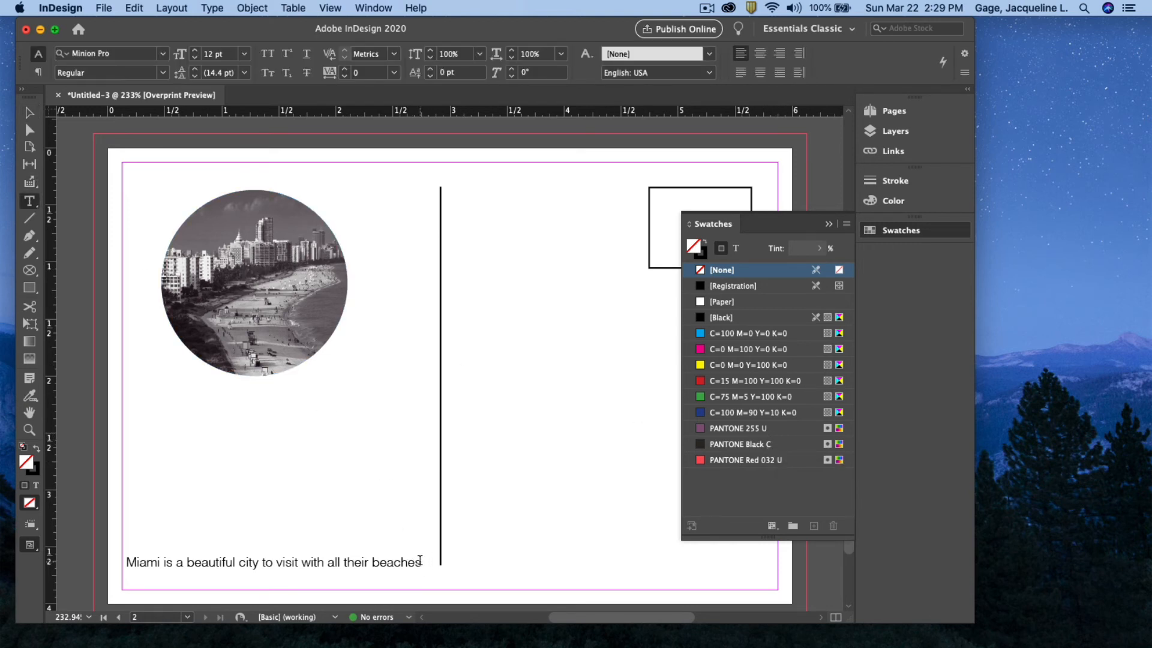
left_click_drag(420, 560, 107, 552)
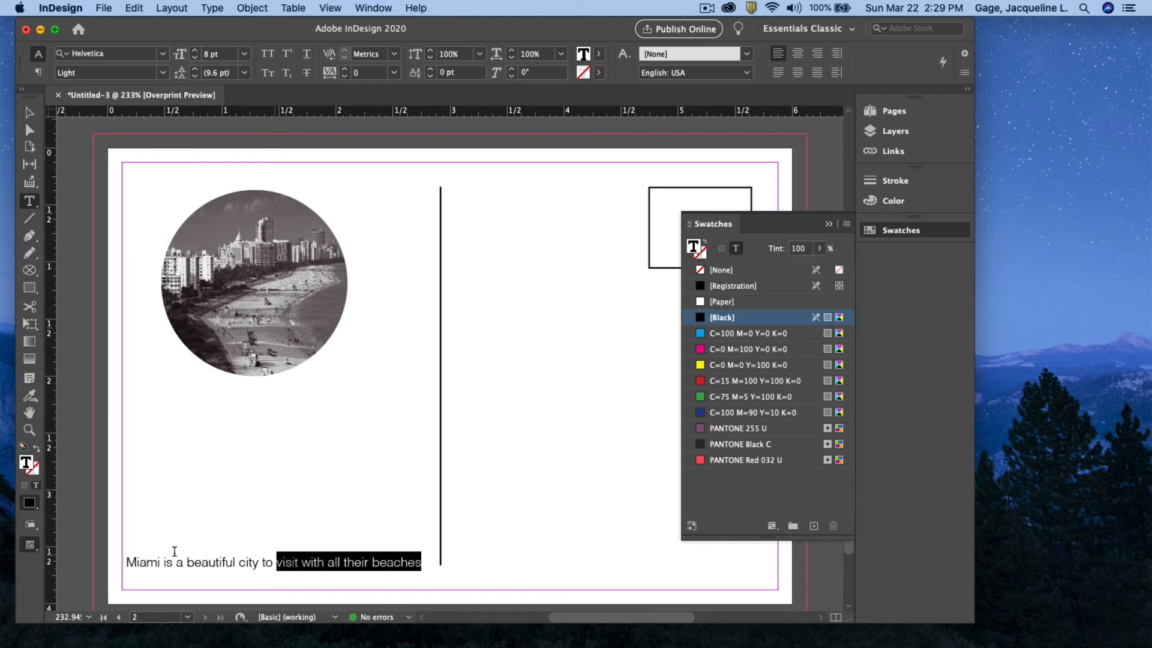
left_click(703, 430)
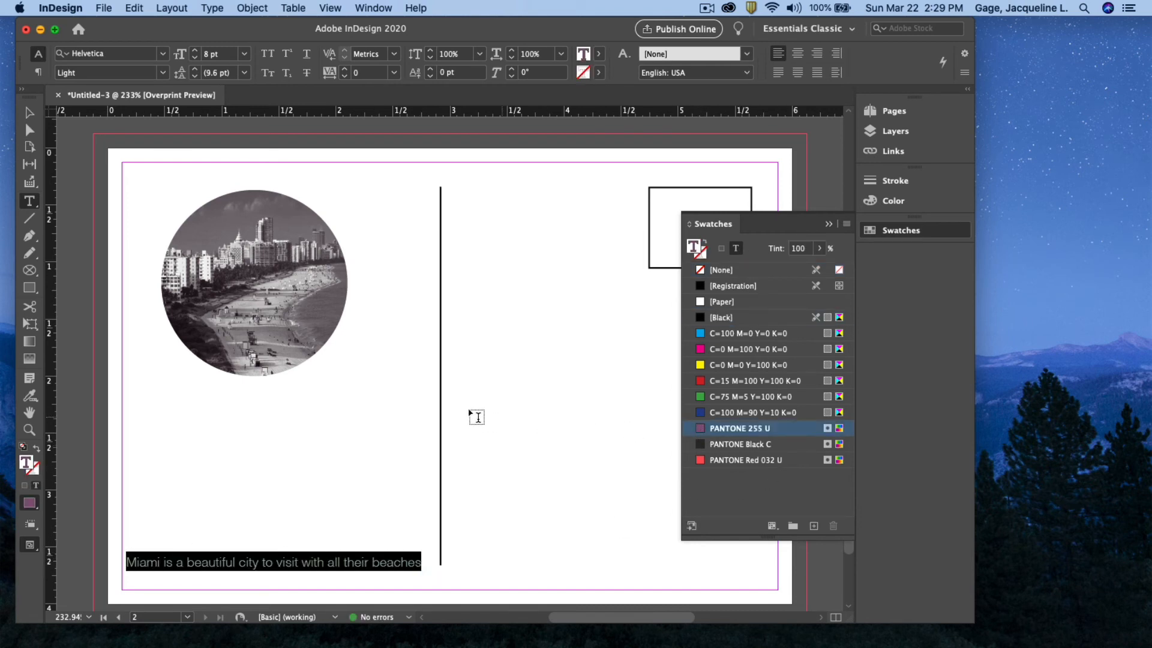
left_click(29, 113)
left_click(519, 387)
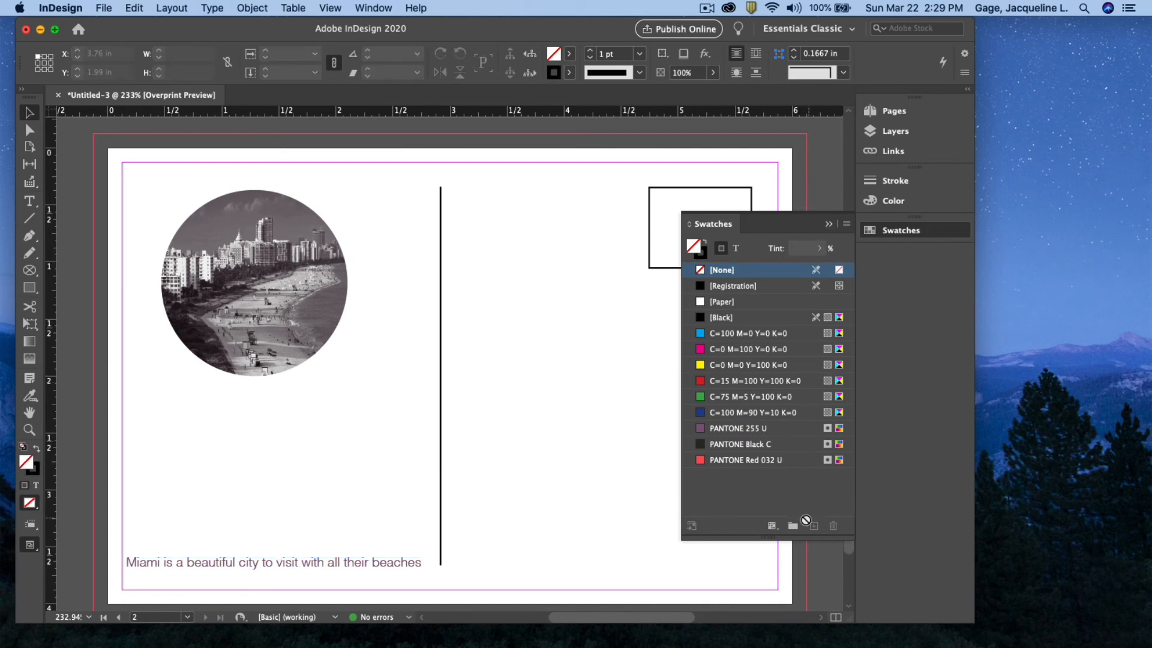
Step: Detach the document's swatch list as a floating window and start a new color swatch with color type Spot
left_click_drag(708, 226, 570, 228)
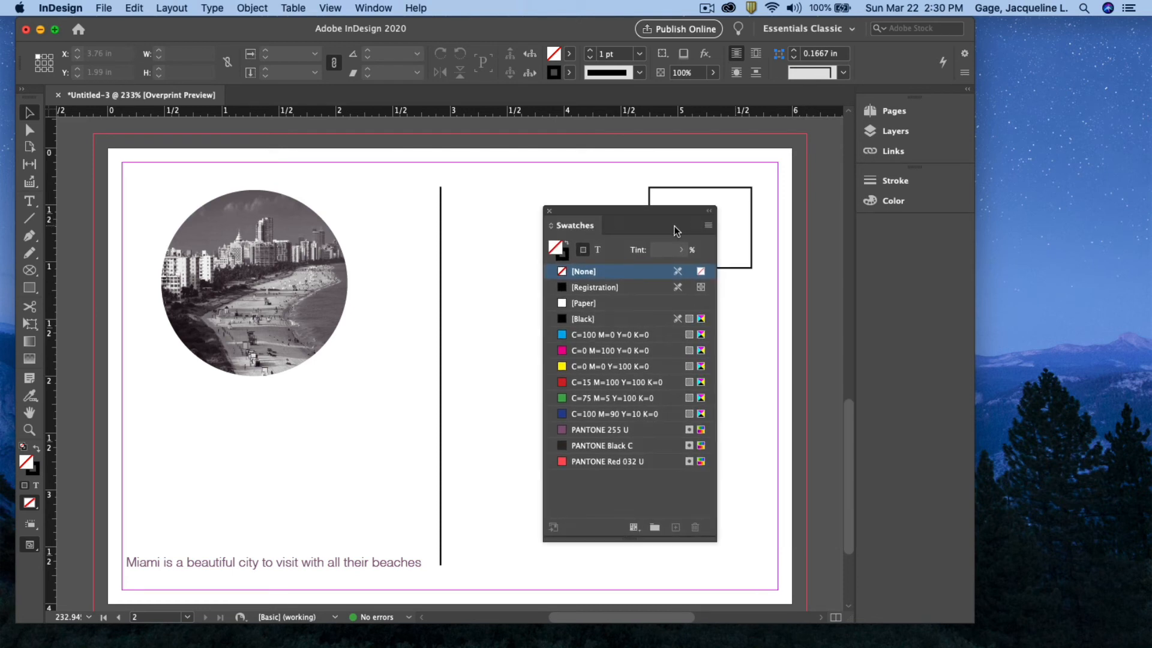
left_click(708, 226)
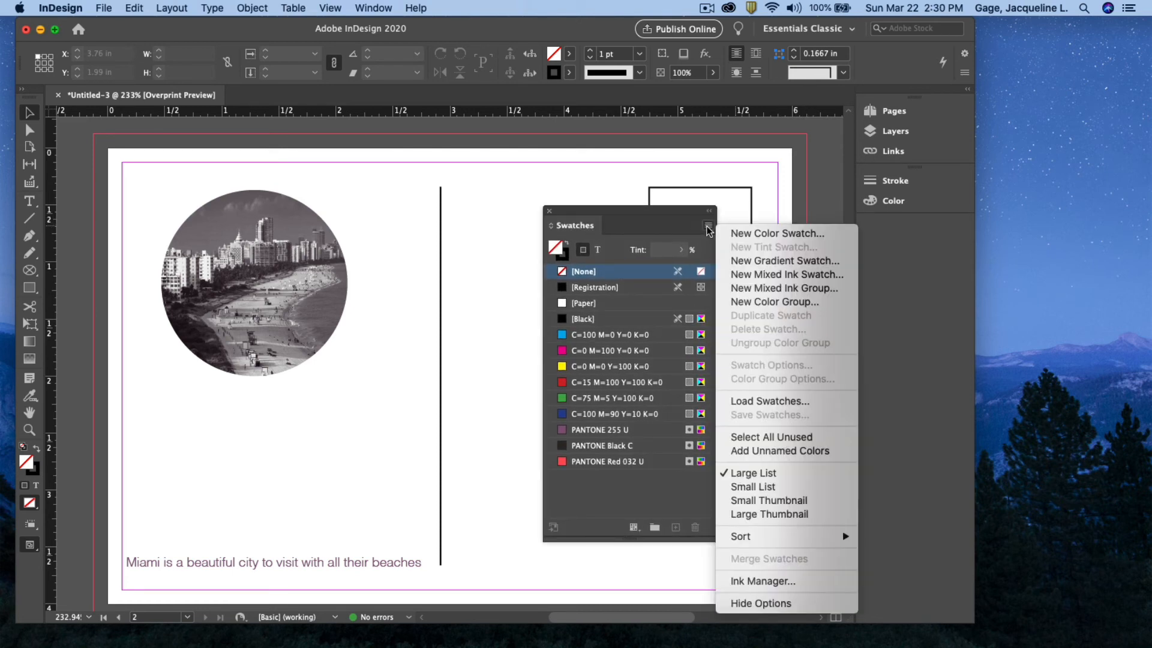
left_click(755, 232)
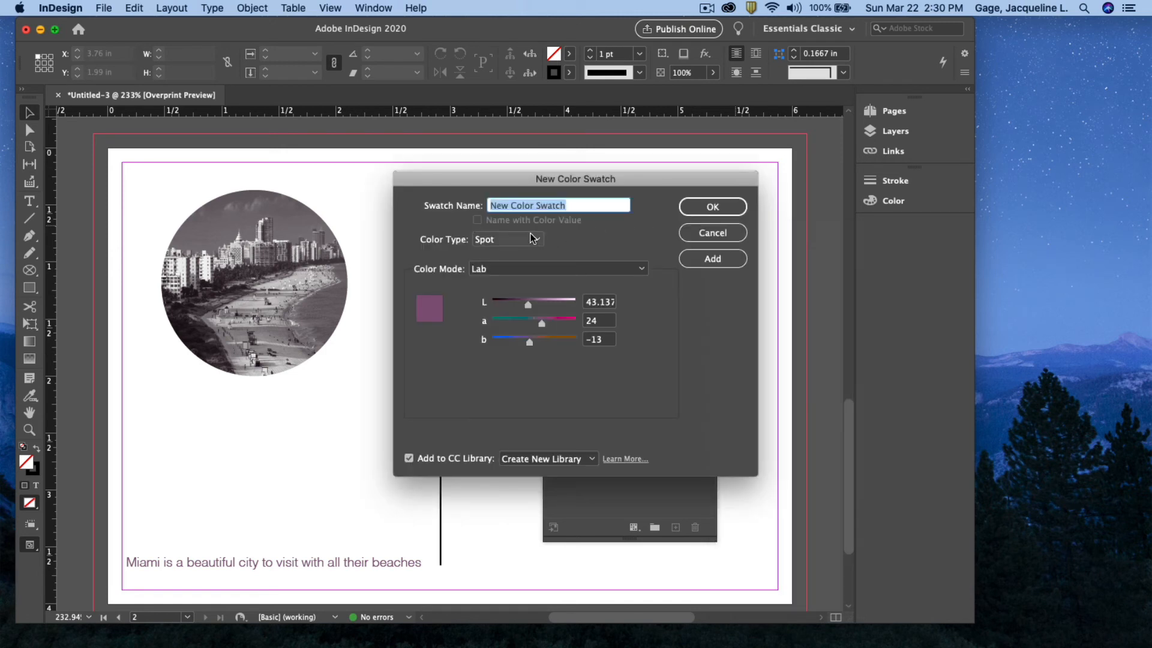
left_click(538, 240)
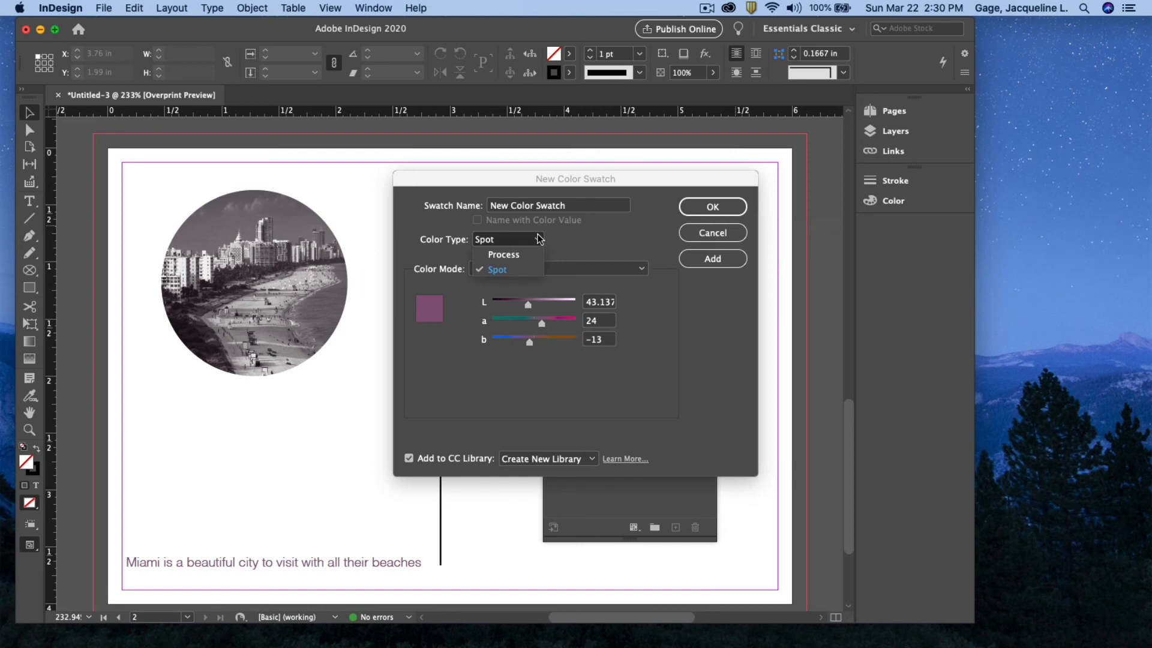
left_click(538, 239)
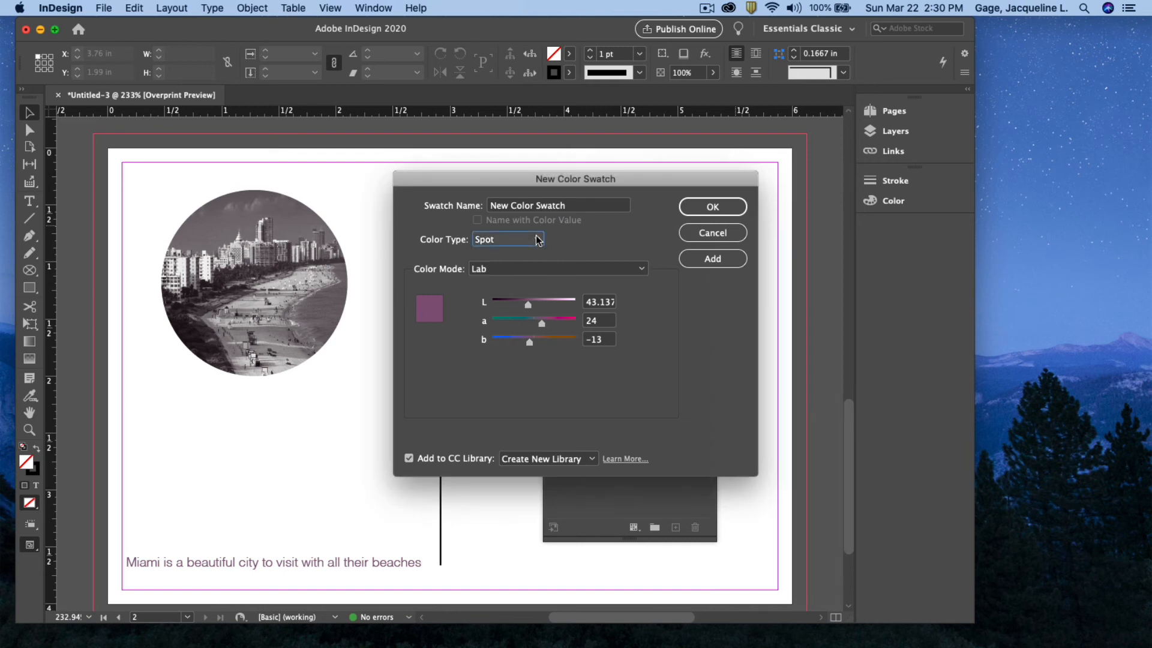
Step: Define the new swatch as PANTONE 802 U from the PANTONE+ Solid Uncoated library, add it, and close the swatch list
left_click(550, 268)
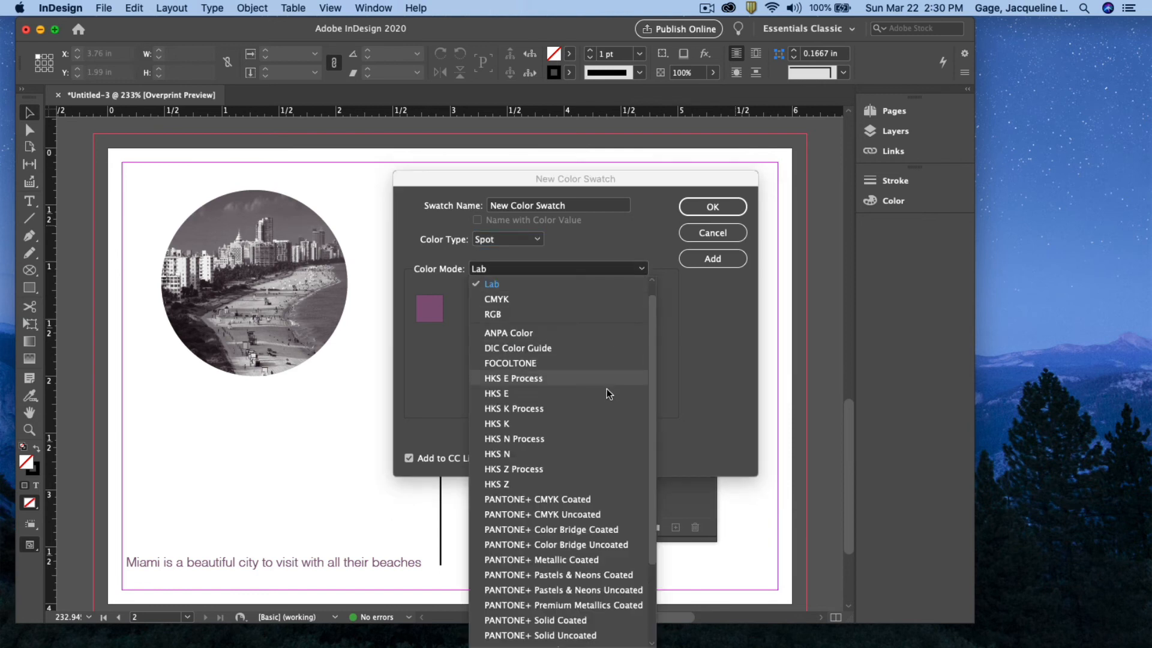
scroll(589, 446, "down", 3)
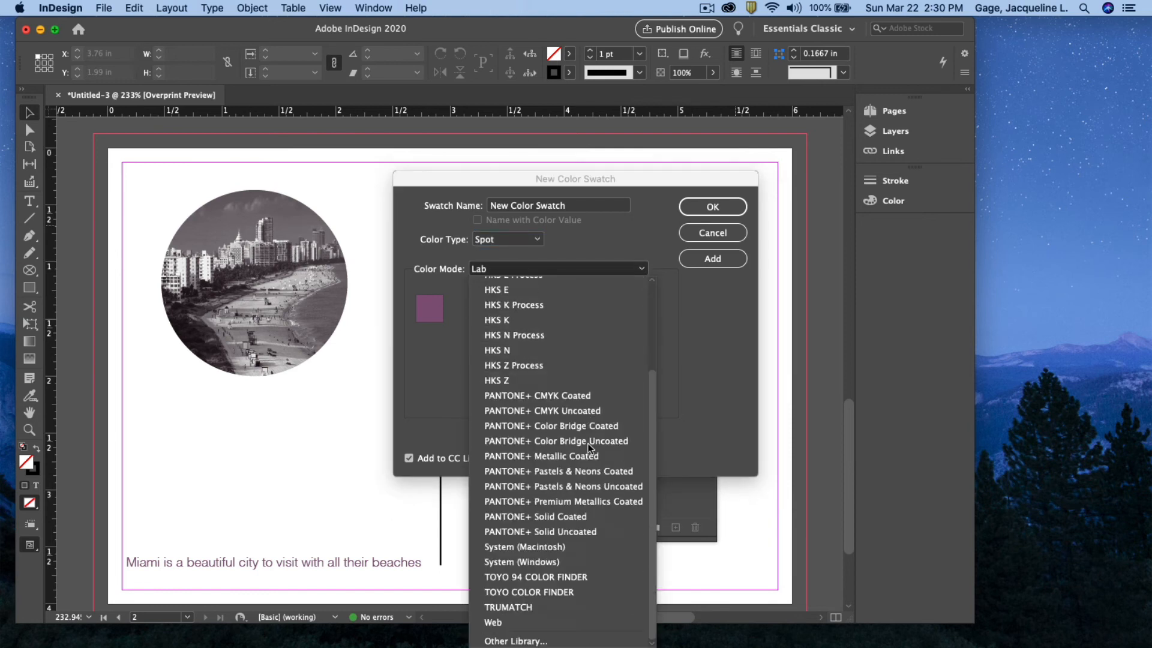
left_click(514, 530)
scroll(545, 361, "down", 2)
scroll(546, 361, "down", 2)
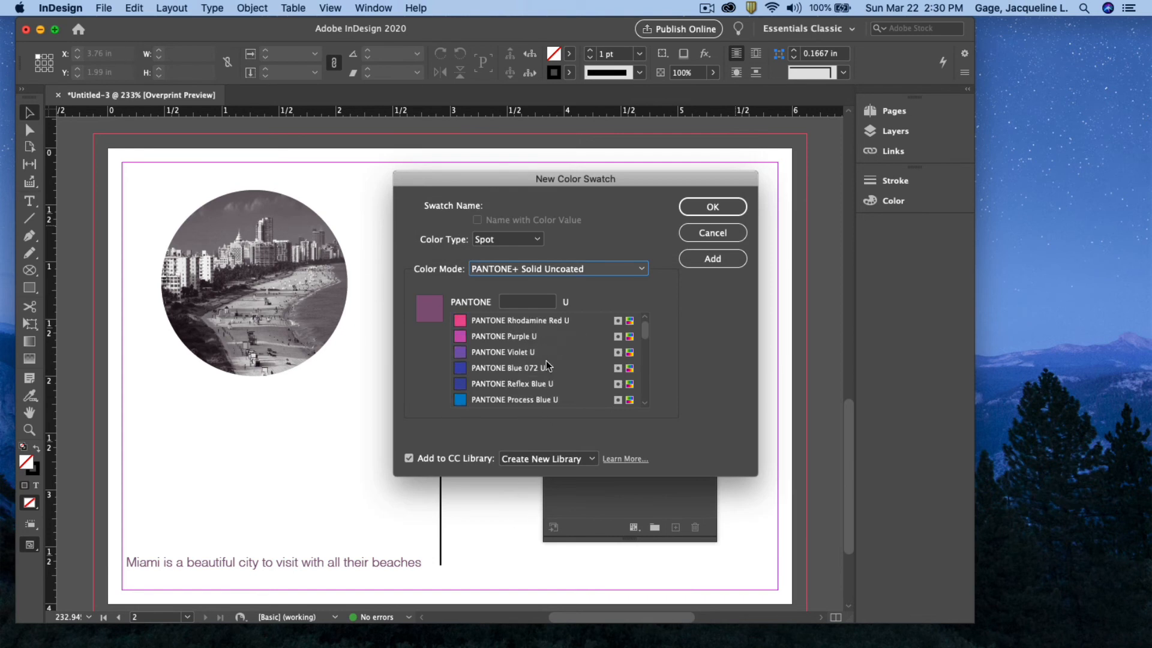
type("802")
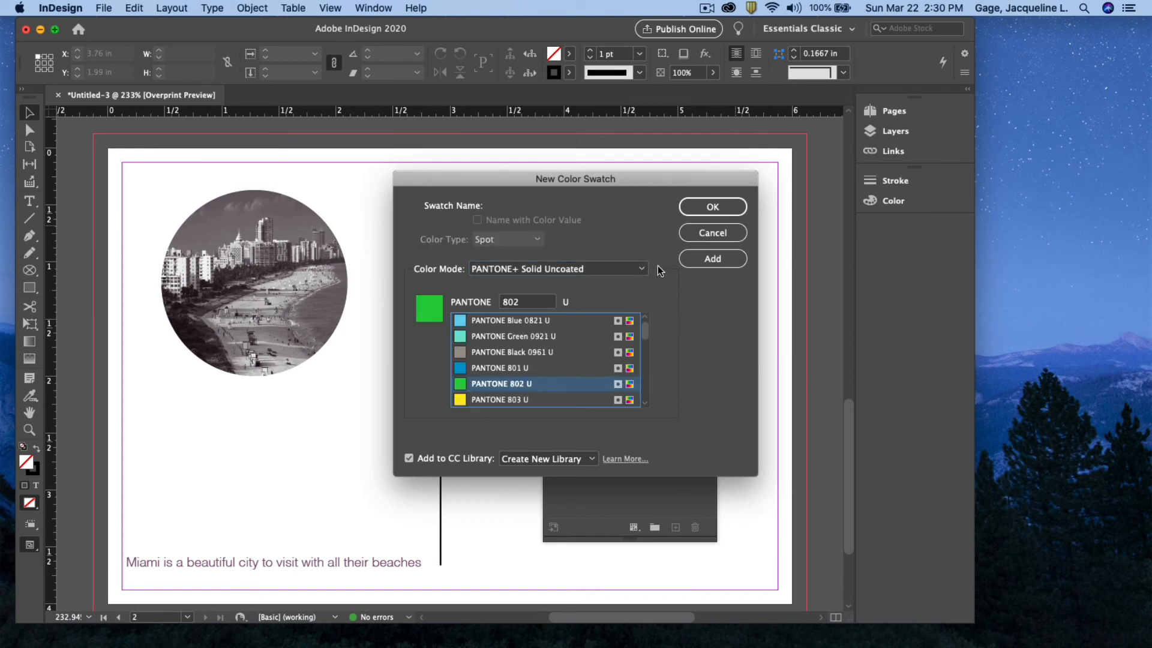
left_click(709, 204)
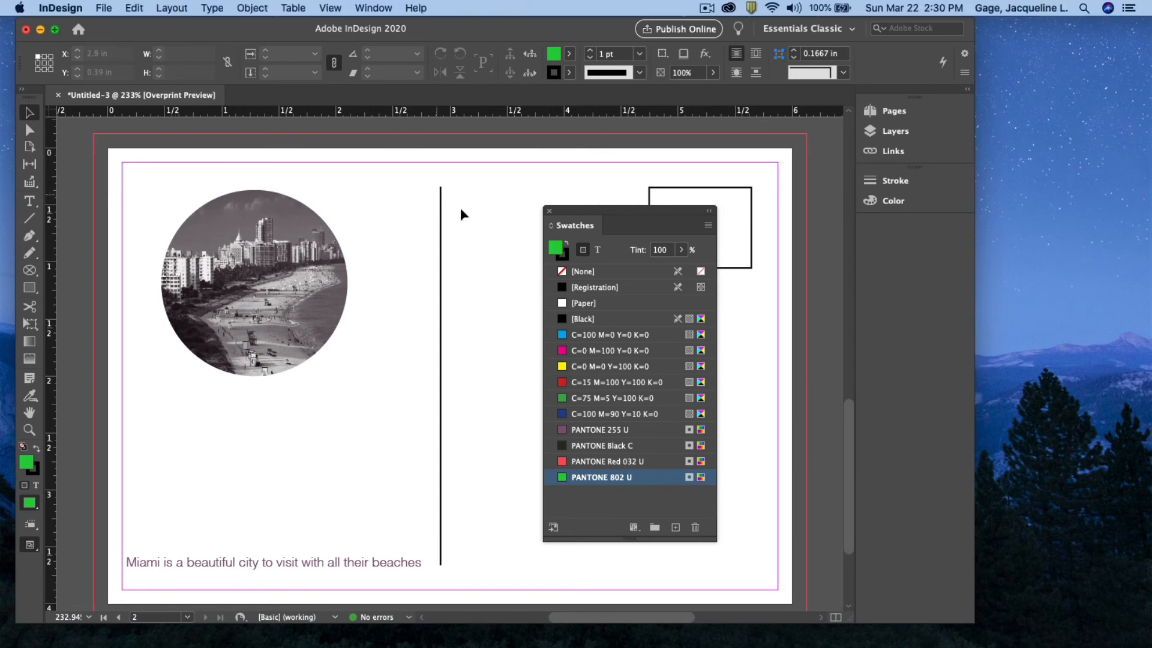
left_click(549, 211)
Step: Review both postcard pages and save the document to the Desktop as postcard in InDesign 2020 format
scroll(549, 296, "up", 10)
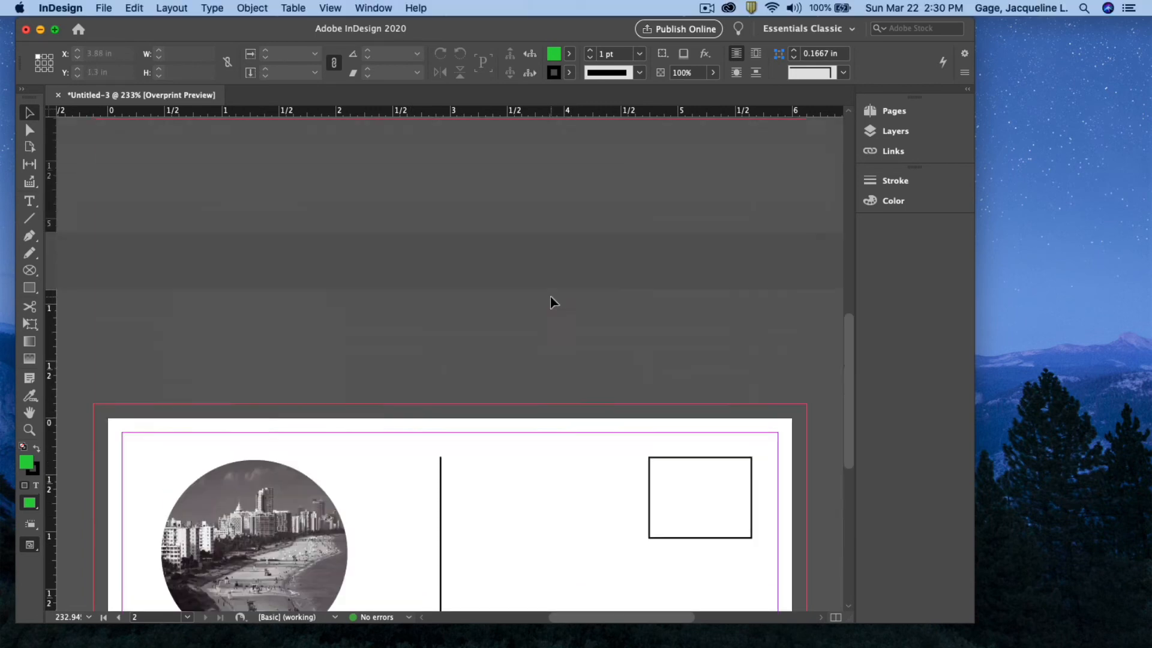
scroll(550, 296, "down", 5)
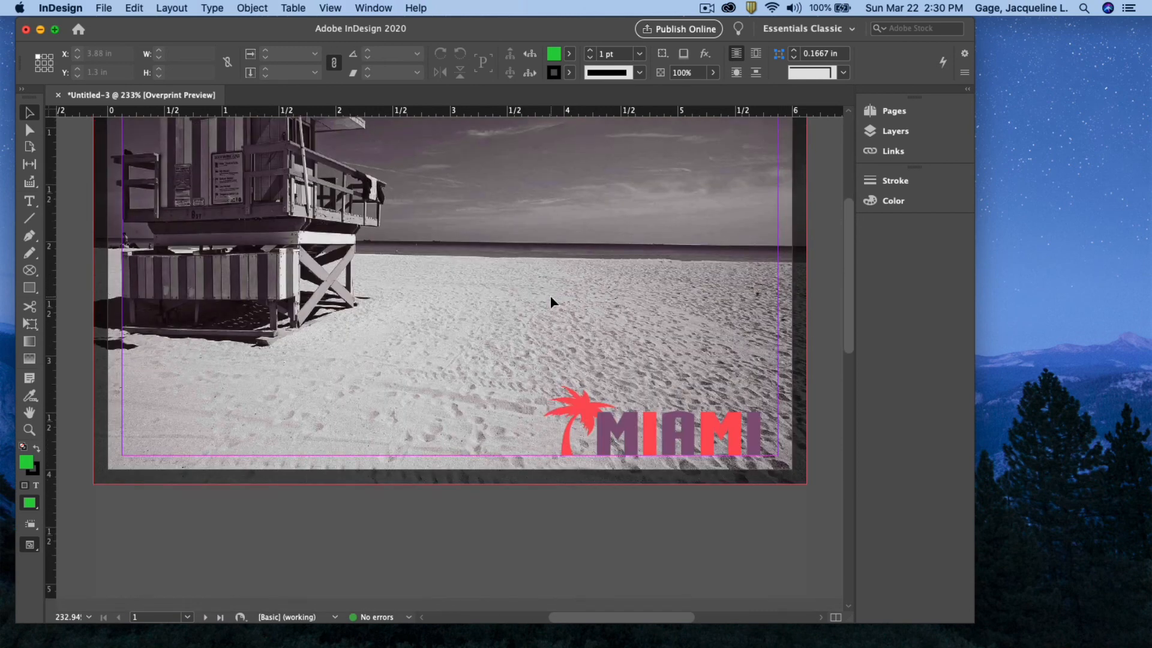
scroll(551, 300, "down", 10)
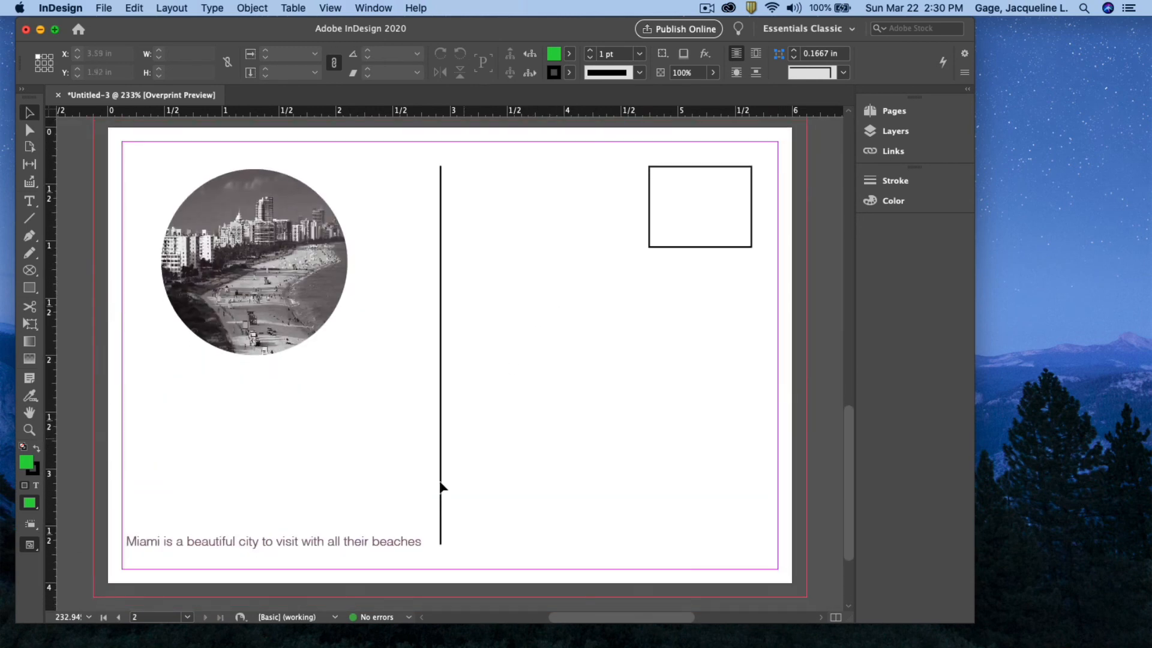
left_click(401, 555)
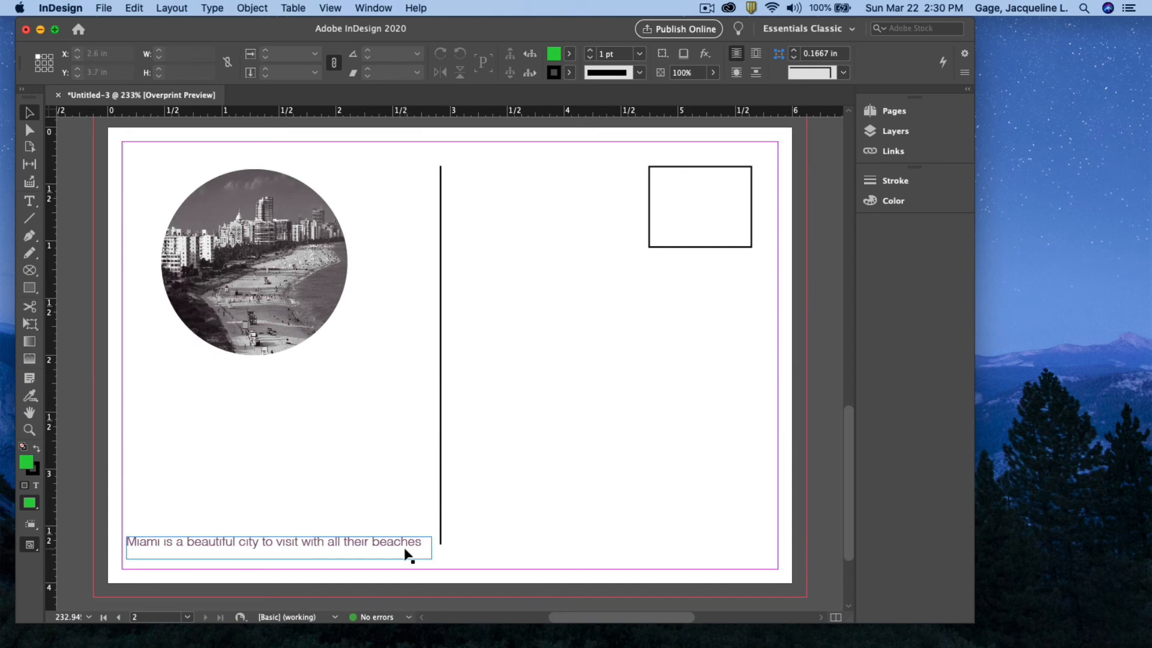
left_click(103, 9)
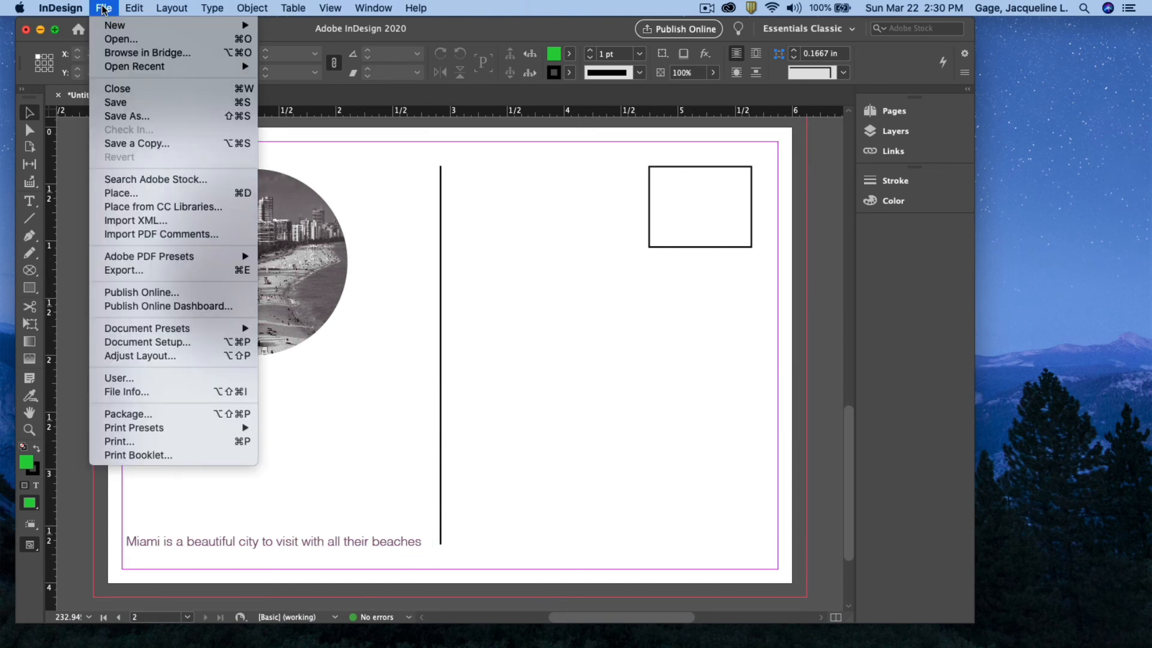
left_click(123, 106)
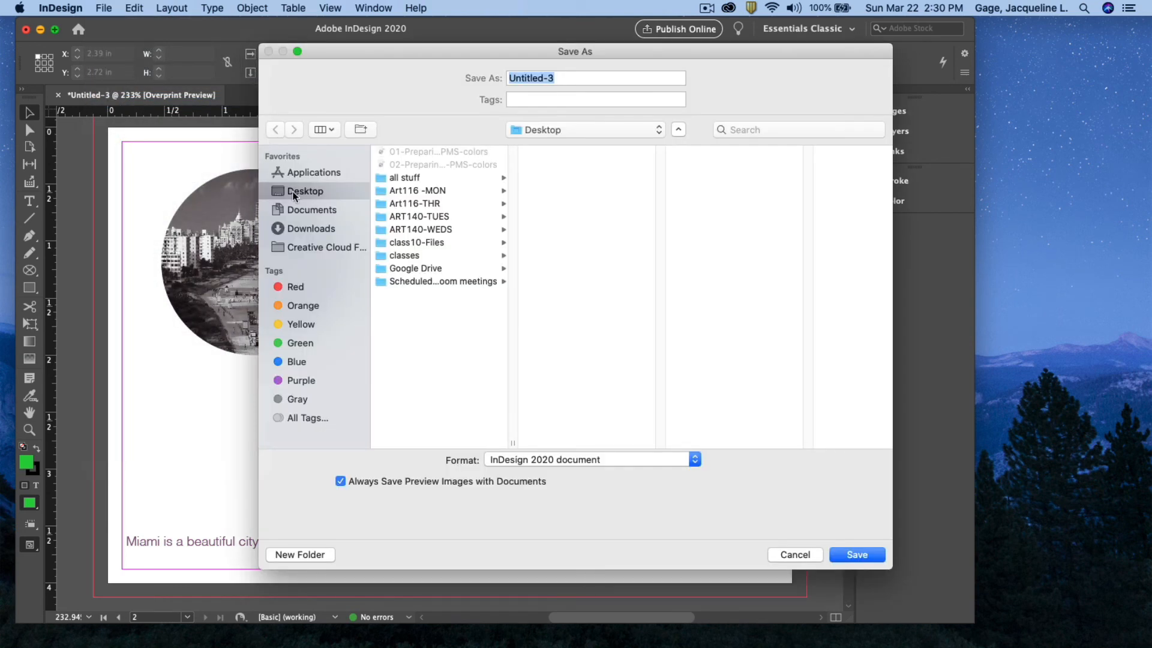
left_click_drag(575, 77, 464, 78)
type("postcard")
left_click(849, 556)
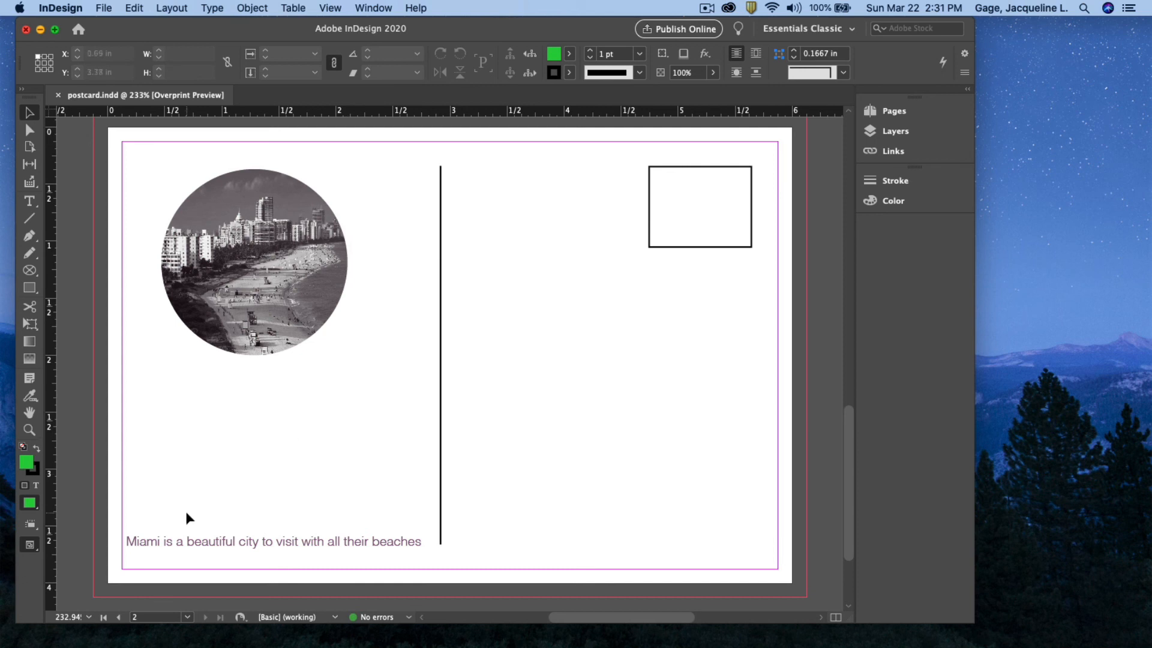
Step: Package the document into postcard Folder on the Desktop with fonts, linked graphics, IDML and a High Quality Print PDF
left_click(104, 9)
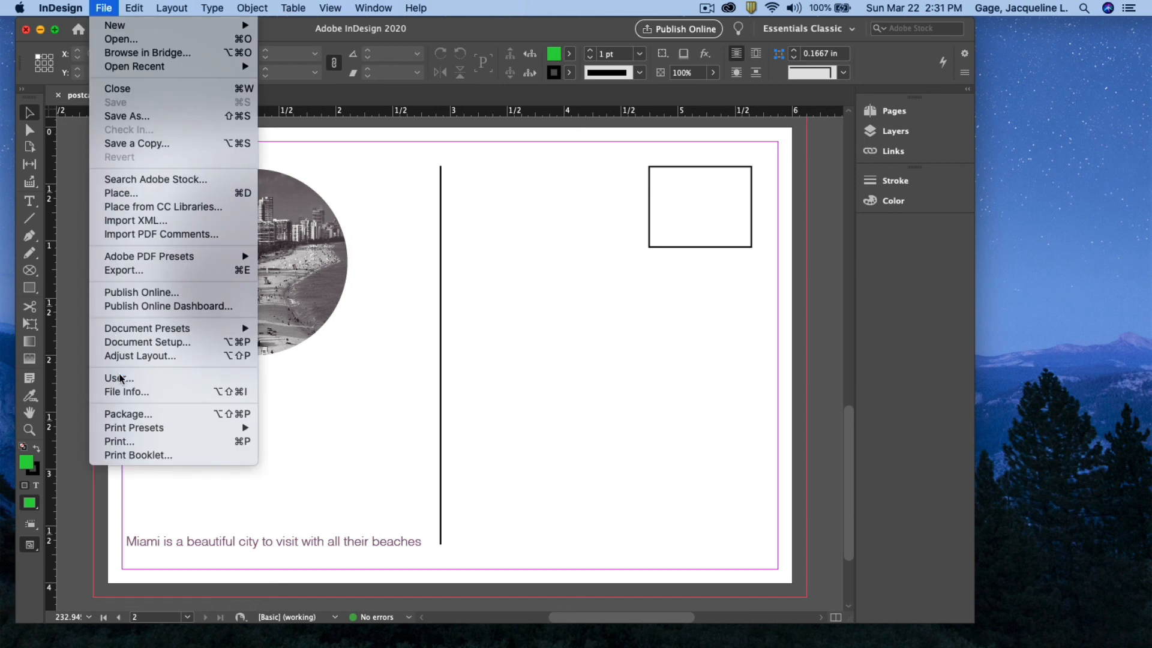
left_click(127, 413)
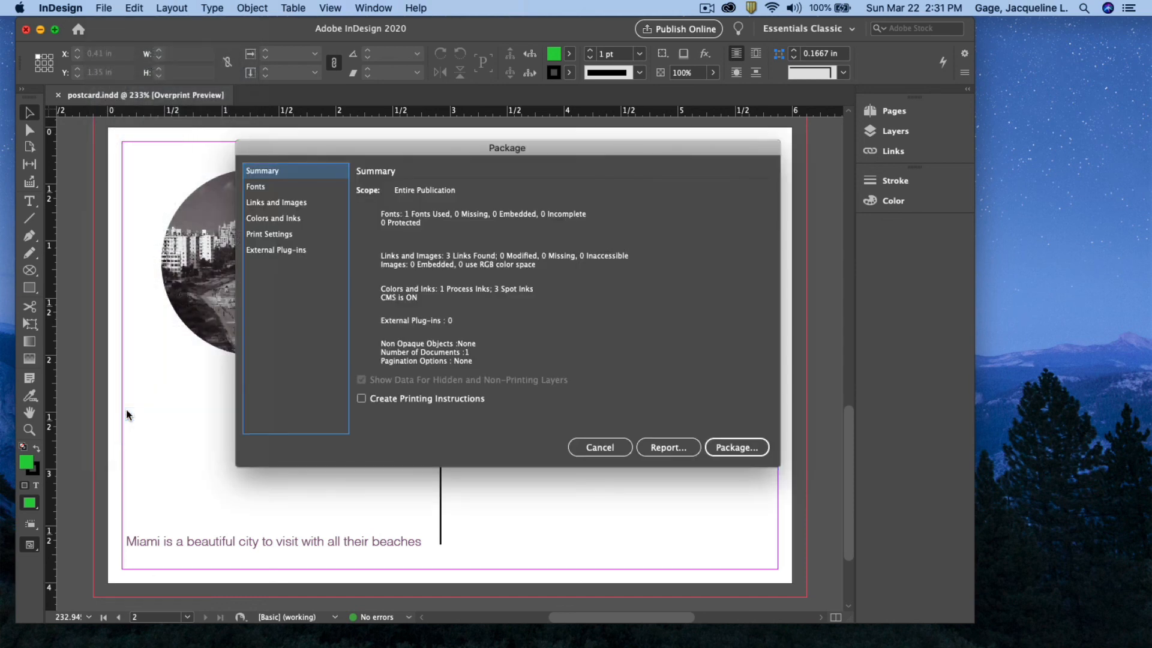
left_click(736, 448)
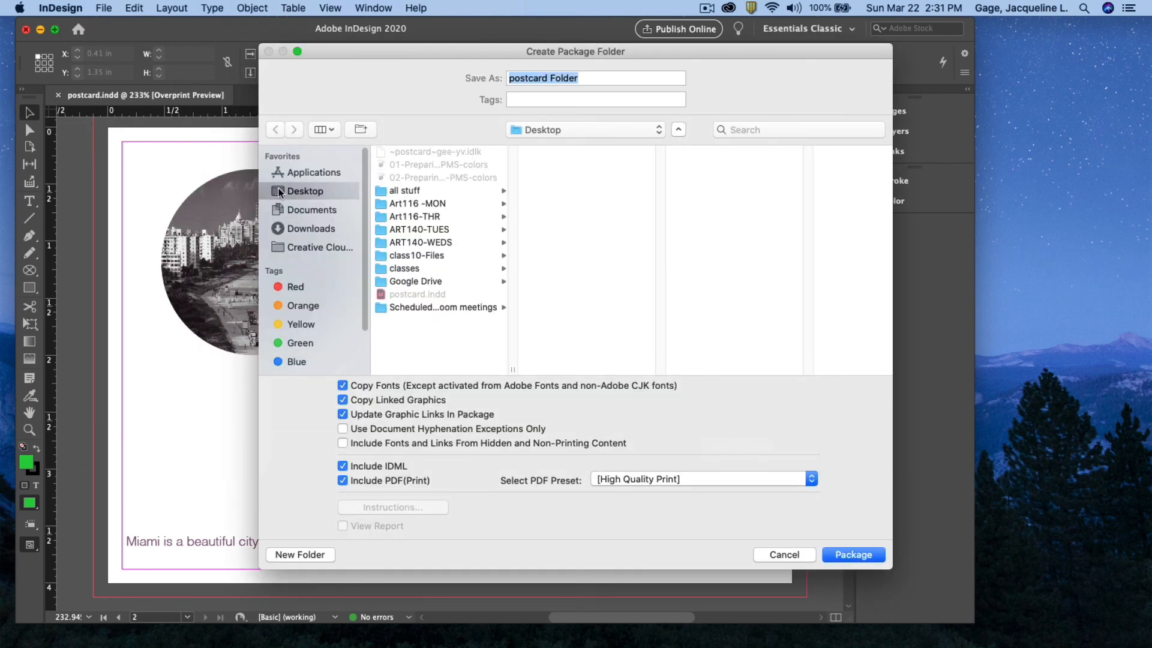
left_click(852, 554)
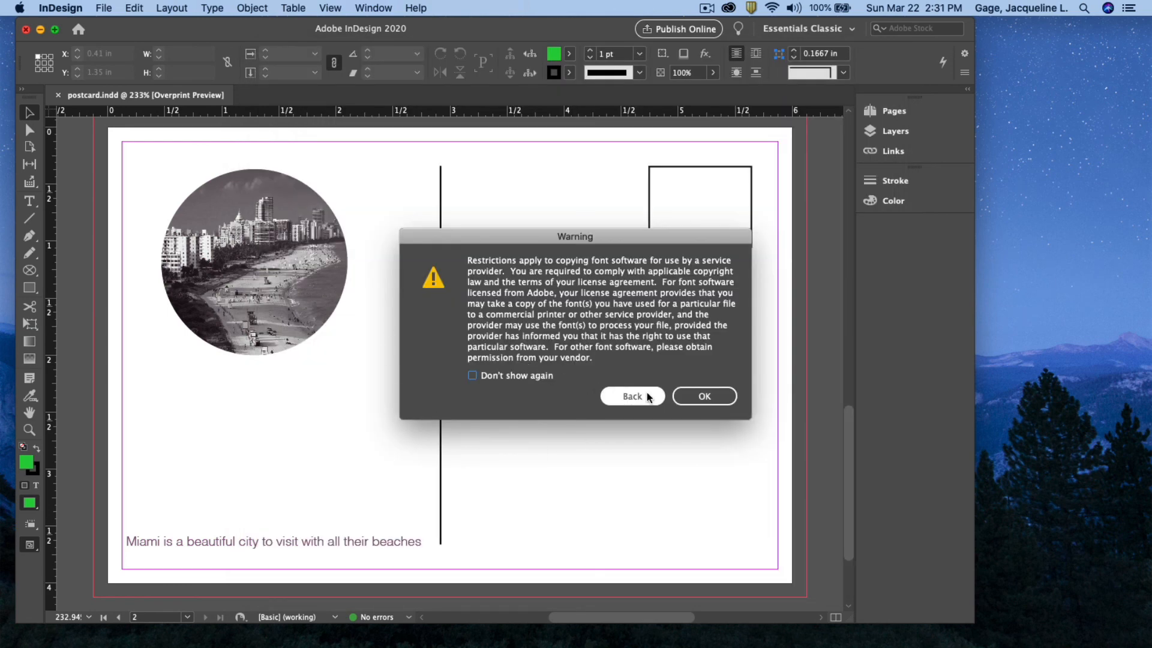
left_click(704, 395)
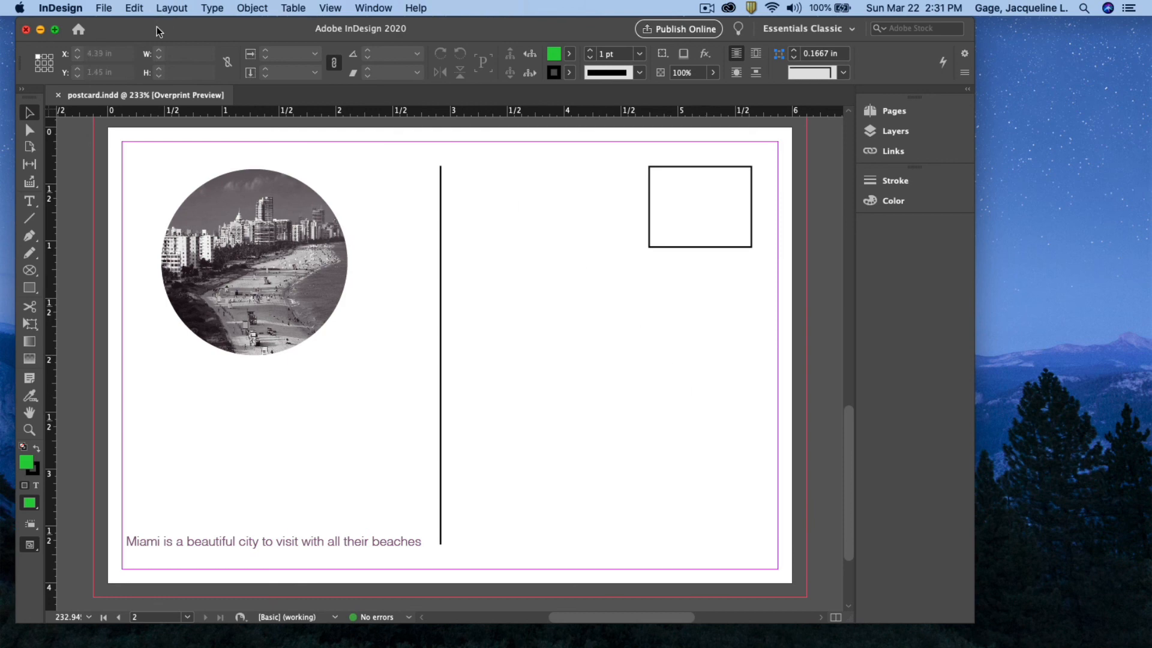
Step: Minimize the document window and move postcard Folder to an open area of the desktop
left_click(41, 28)
left_click(282, 181)
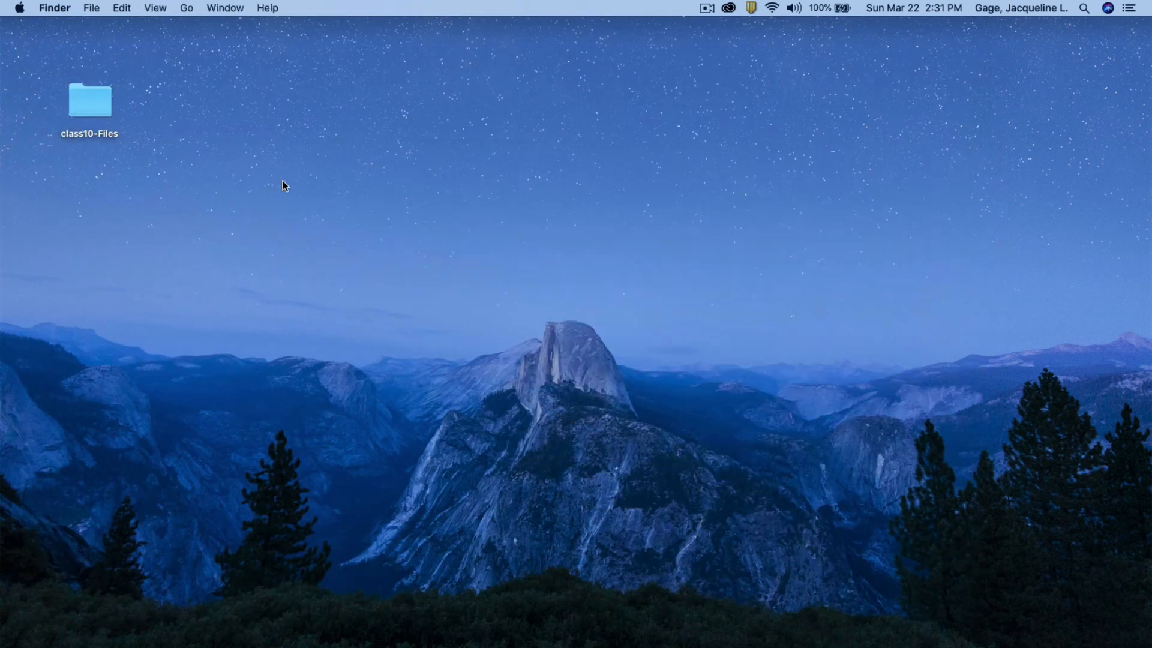
left_click_drag(24, 225, 354, 229)
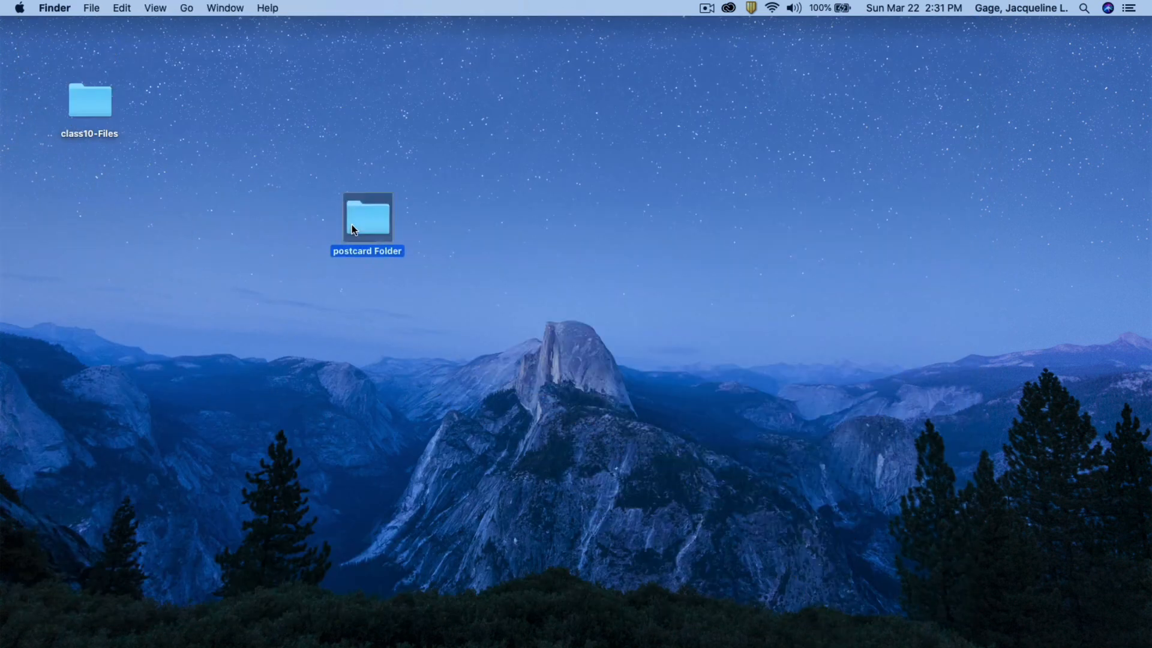
Step: Examine the contents of postcard Folder, including its Document fonts, Links images and PDF, and close the folder window
double_click(367, 232)
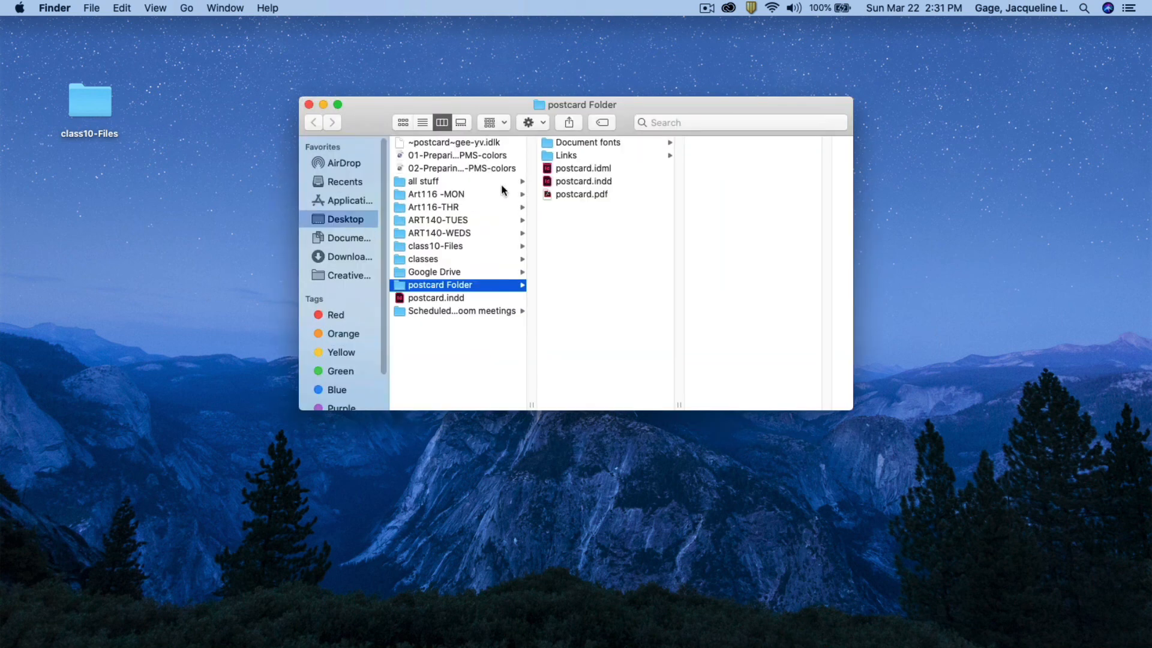
left_click(583, 144)
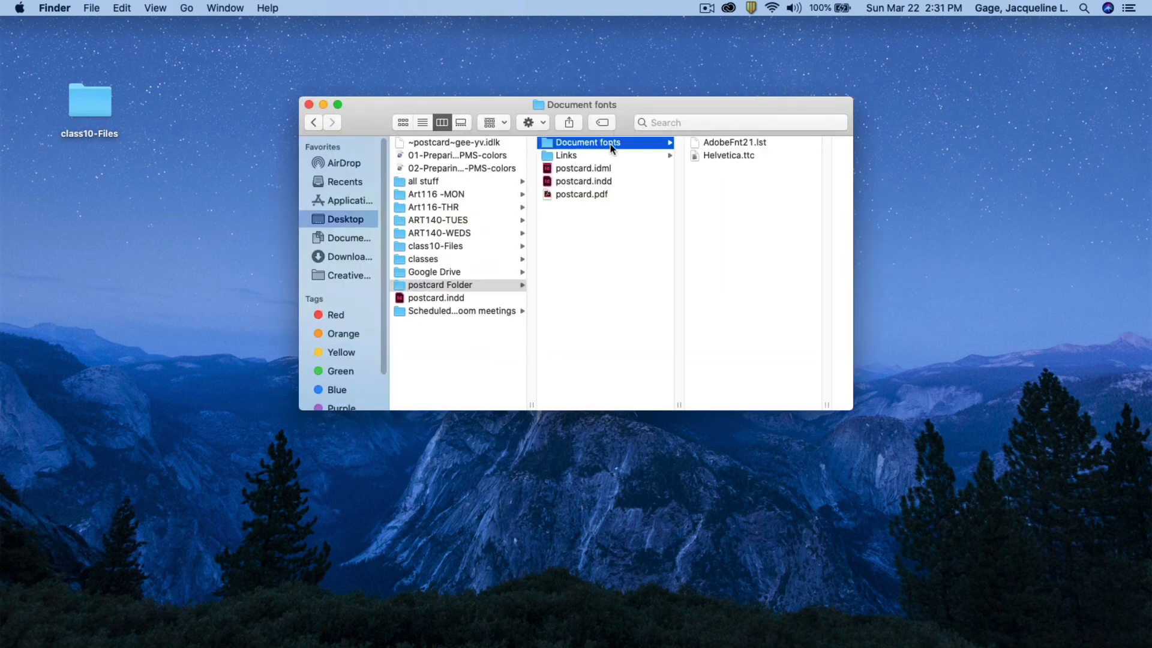
left_click(573, 157)
left_click(714, 142)
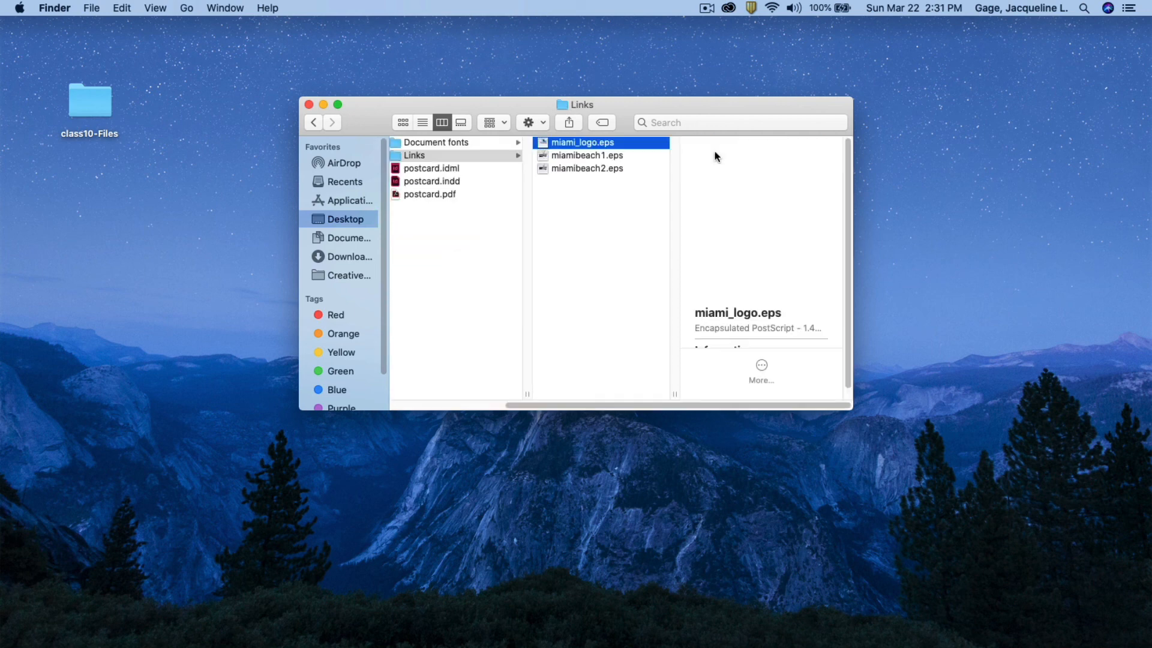
key("Down")
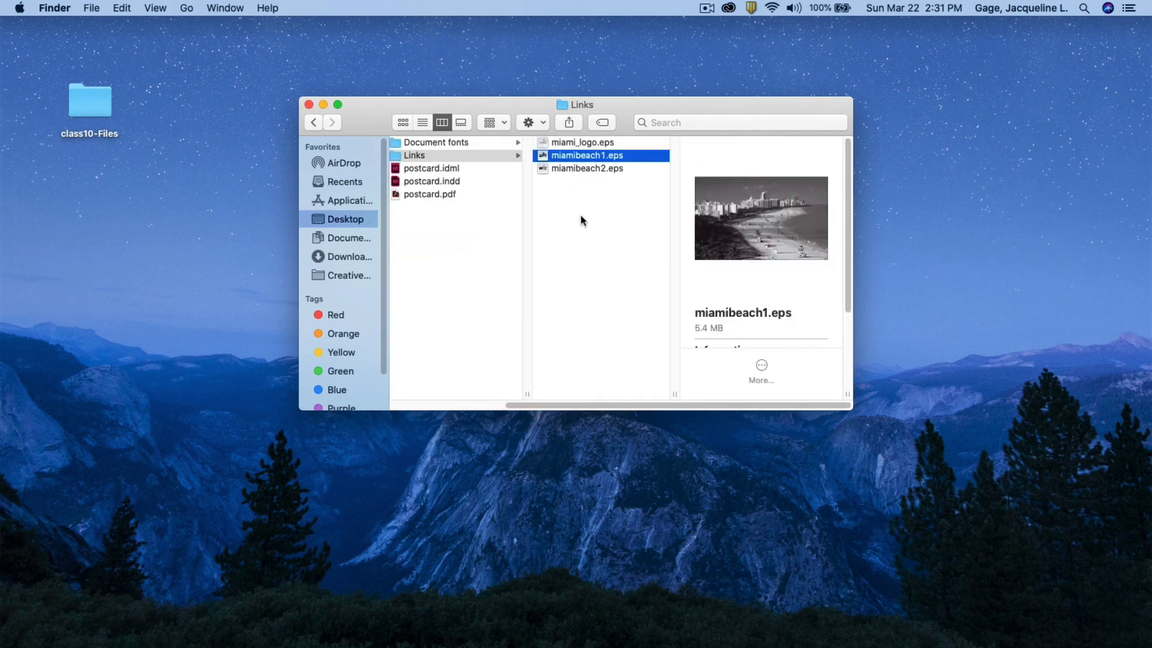
key("Down")
left_click_drag(536, 406, 448, 406)
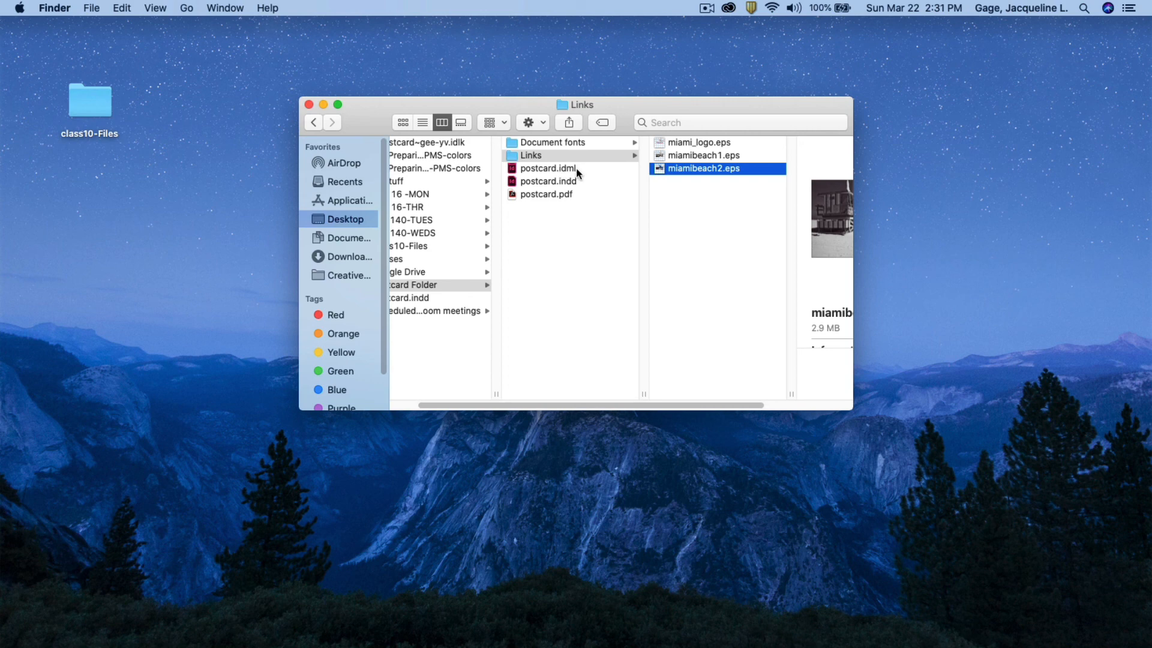
left_click(564, 194)
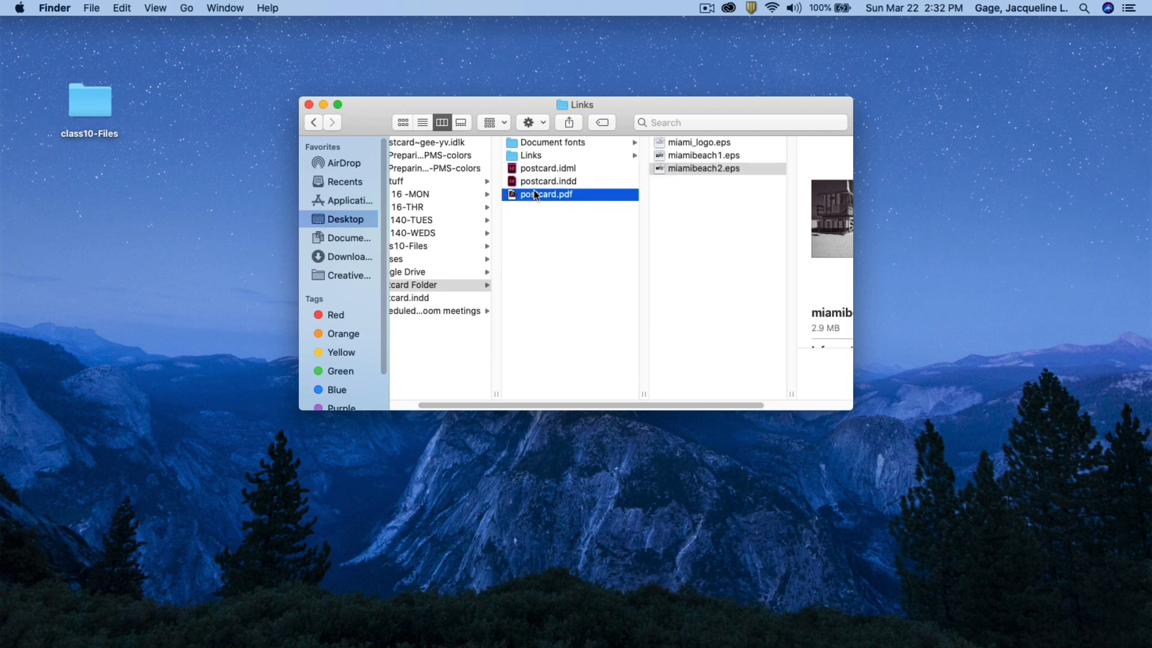
left_click(309, 105)
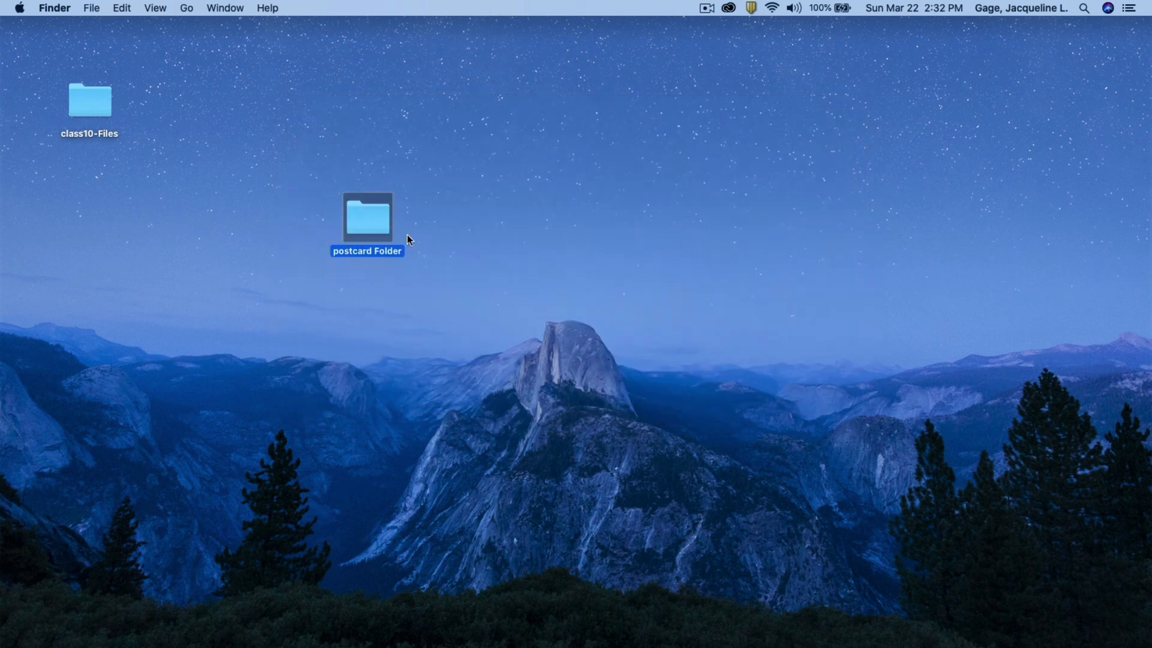
Step: Compress postcard Folder on the desktop into a ZIP archive twice, making two archives
right_click(370, 220)
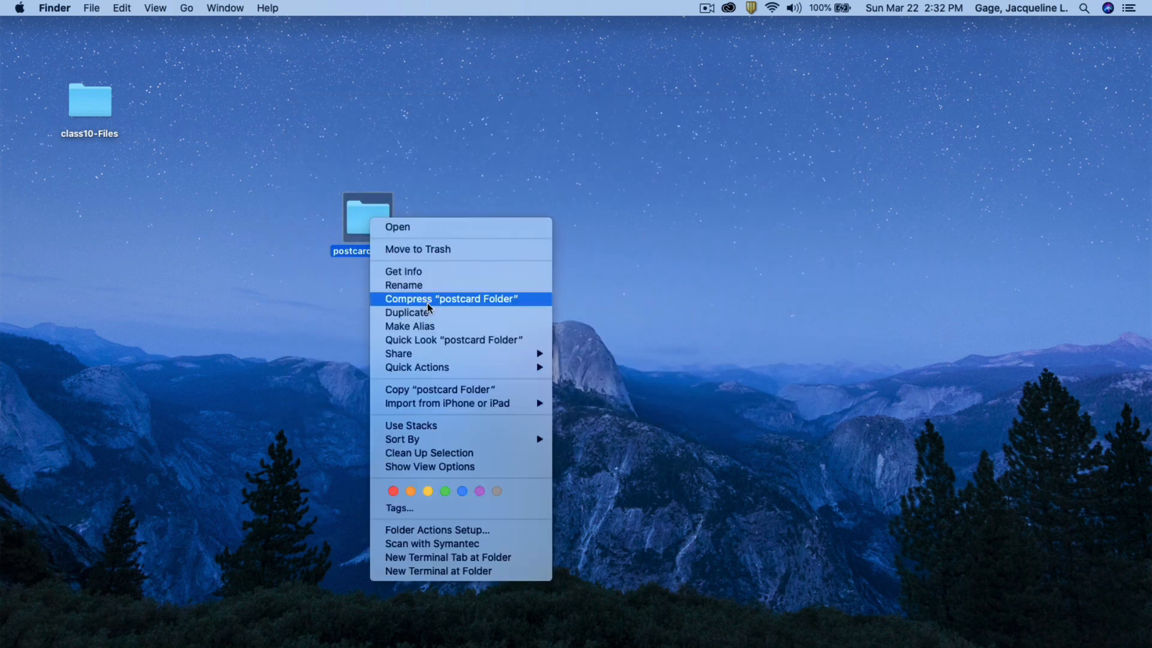
left_click(516, 303)
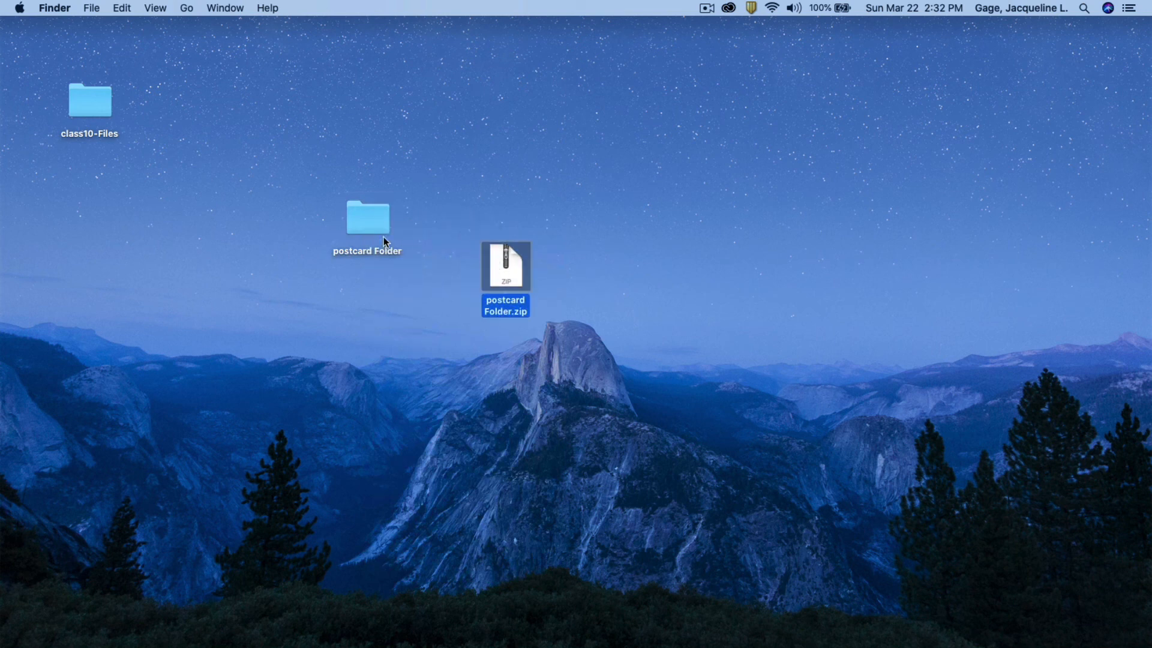
left_click(365, 211)
right_click(366, 210)
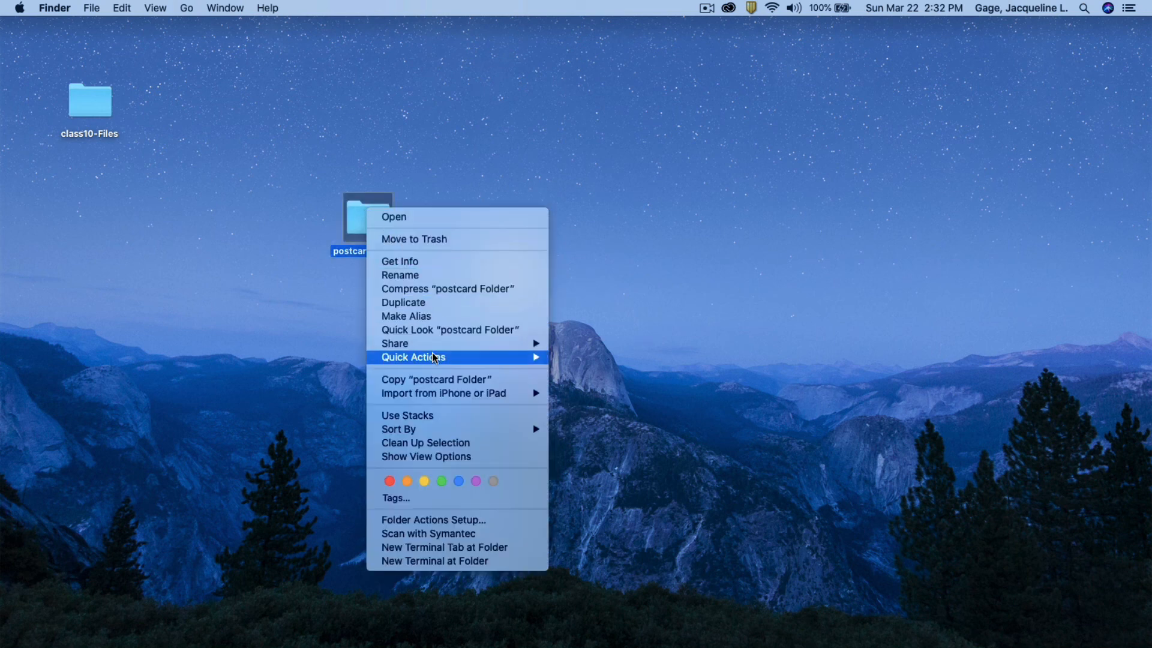
left_click(434, 290)
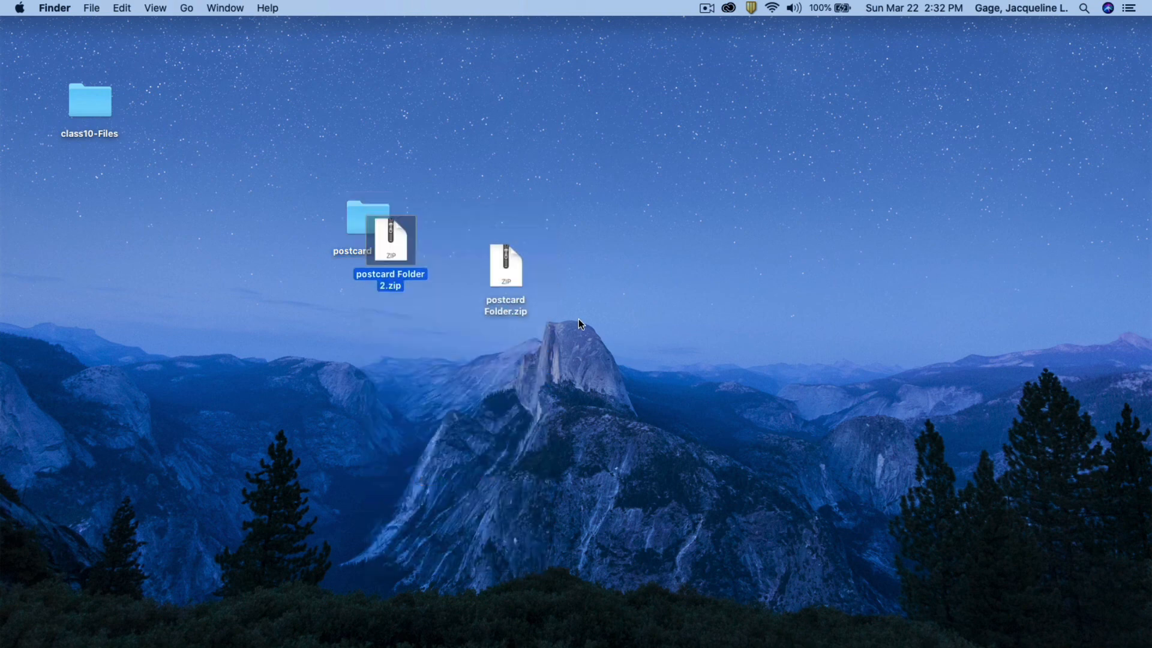